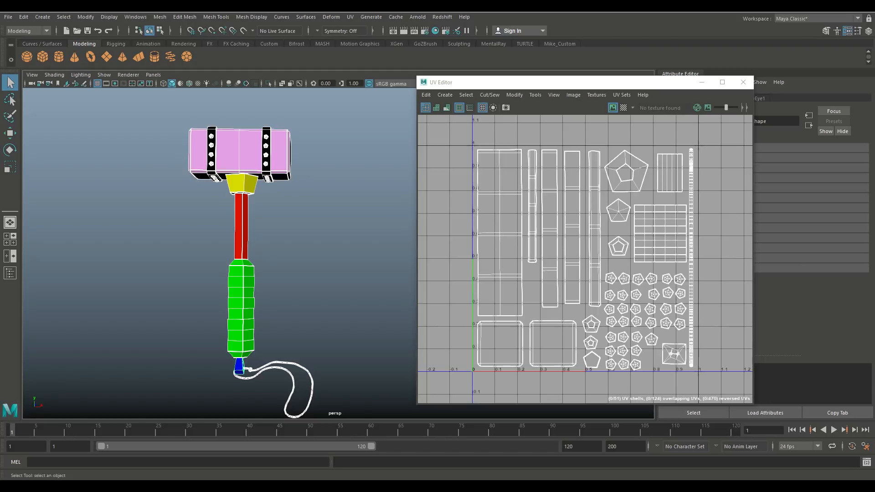
Step: Open the Outliner beside the viewport and examine which mesh parts belong to the Warhammer group
left_click(10, 273)
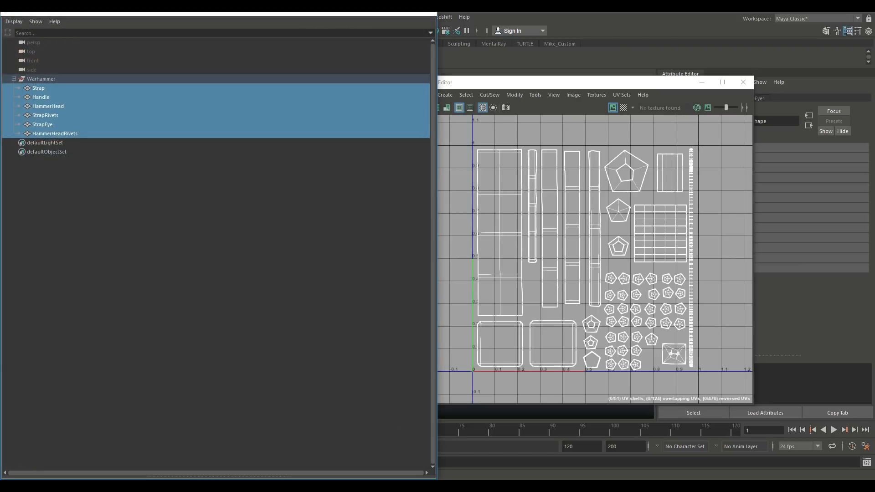
left_click_drag(177, 14, 677, 43)
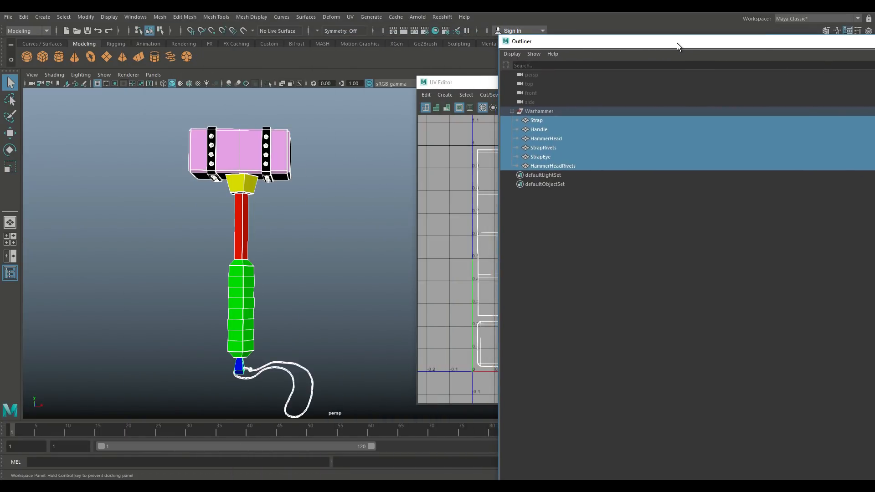
left_click(539, 111)
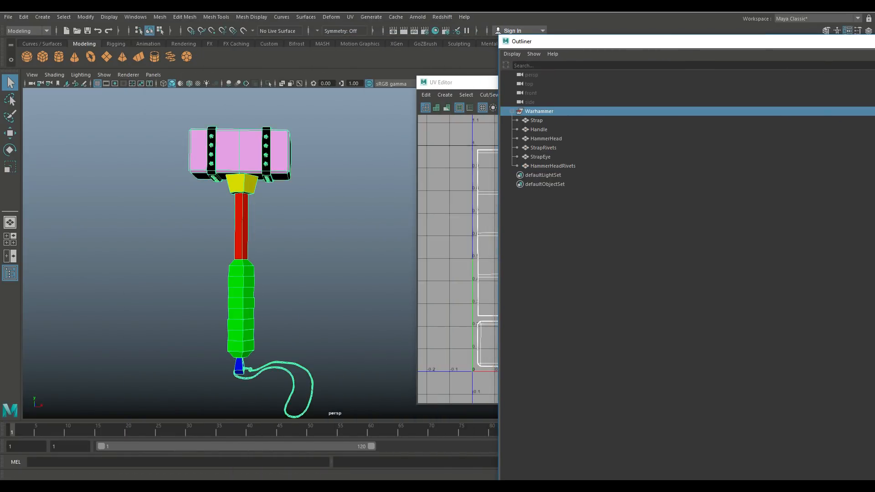
left_click_drag(121, 112, 352, 269)
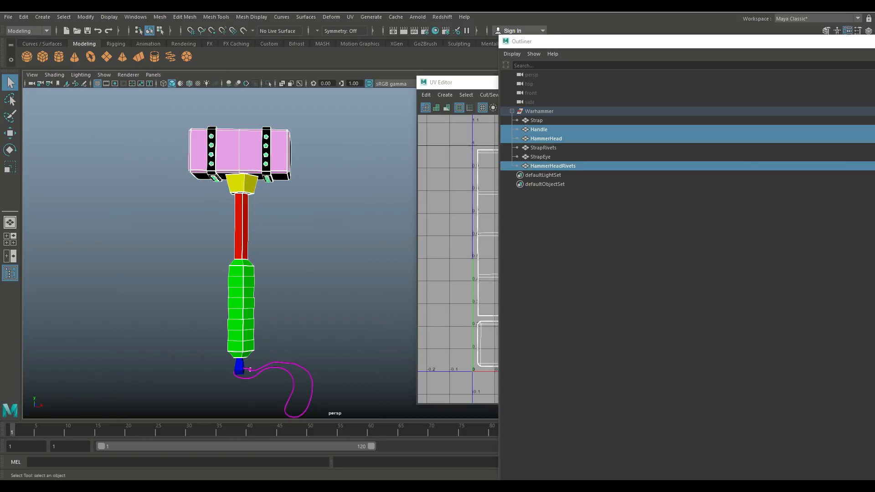
double_click(539, 112)
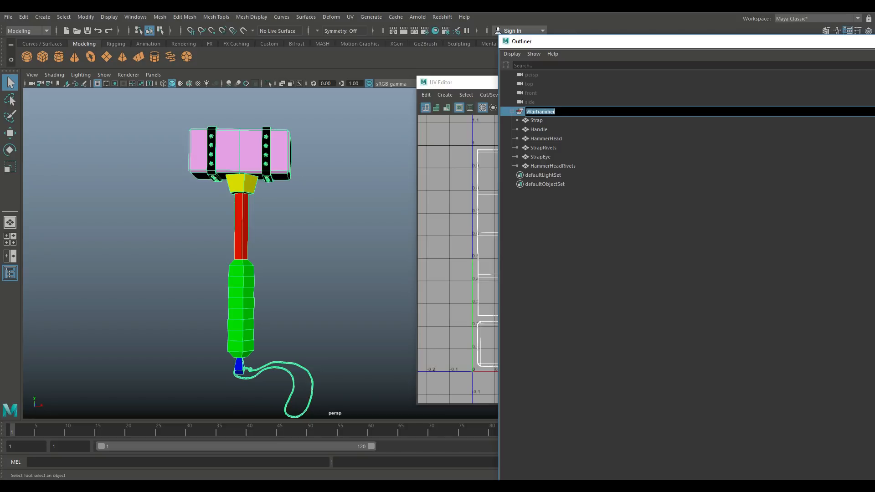
Step: Show the hammer in wireframe and examine Strap, Handle, HammerHead, StrapRivets, StrapEye and HammerHeadRivets one after another
left_click(537, 120)
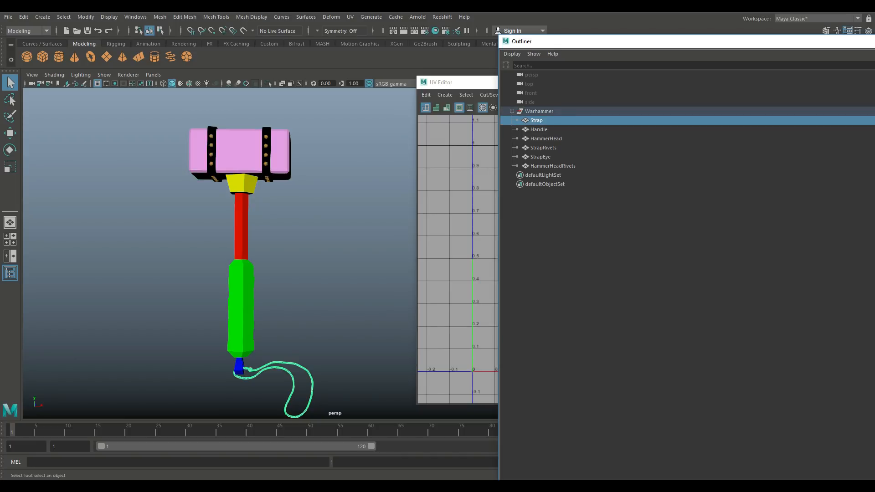
key("4")
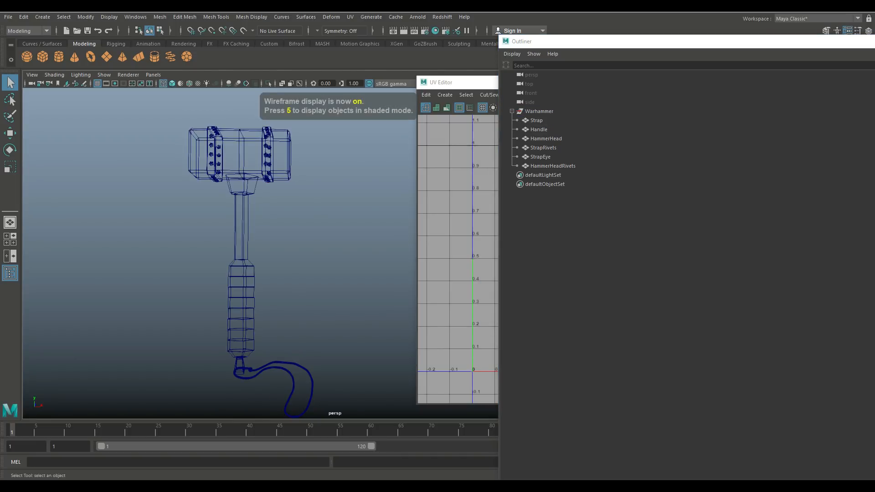
left_click(537, 120)
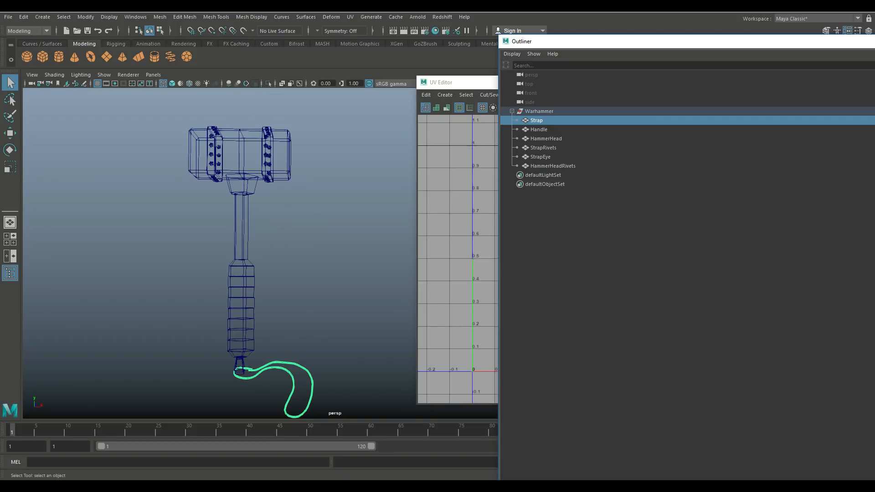
left_click(539, 129)
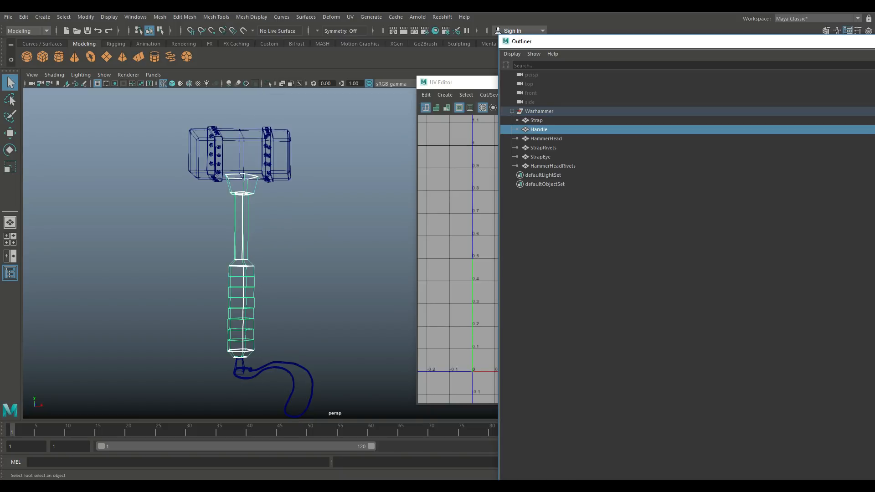
left_click(546, 139)
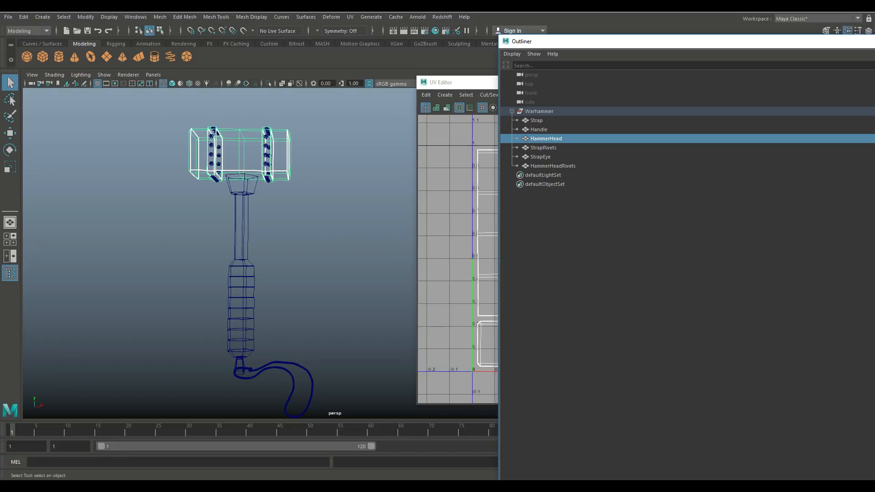
key("Down")
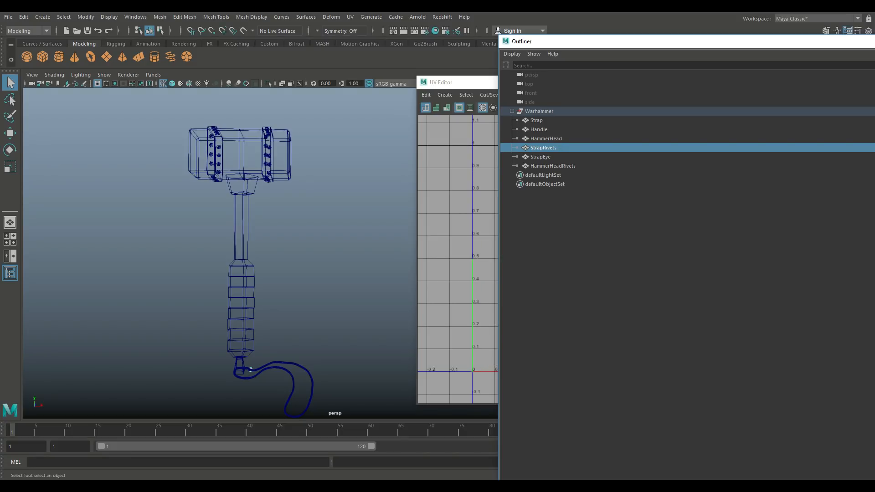
key("Down")
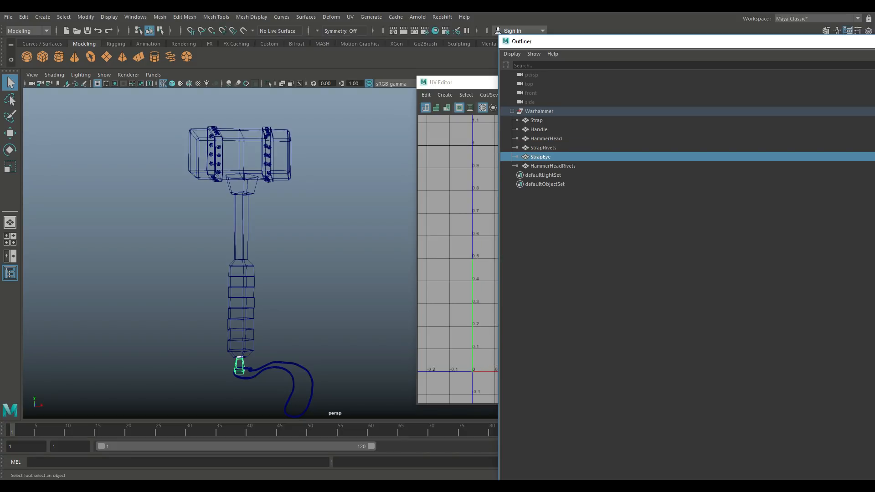
key("Down")
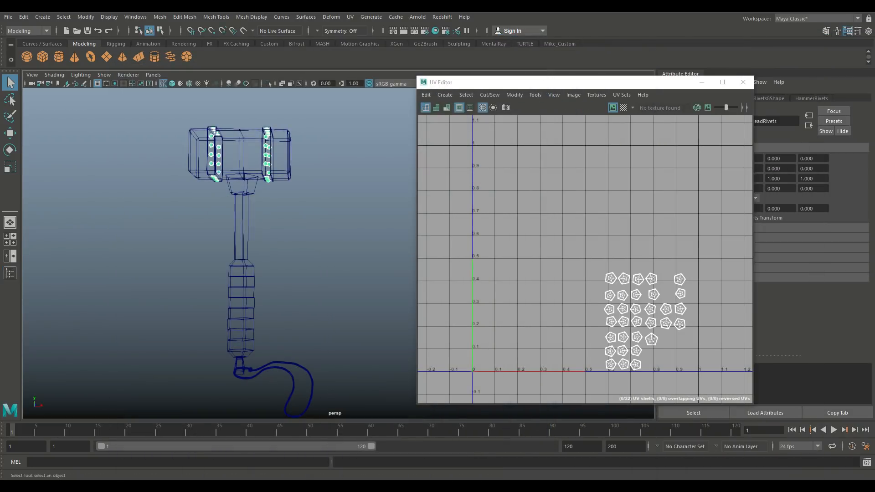
Step: Select all the hammer parts and examine their combined UV layout in a reopened UV Editor, closing it when done
left_click(743, 82)
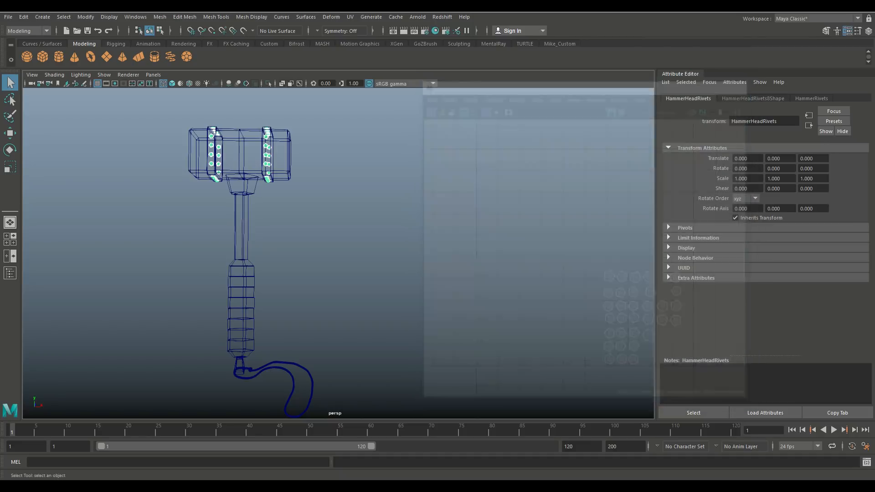
left_click_drag(345, 229, 417, 404)
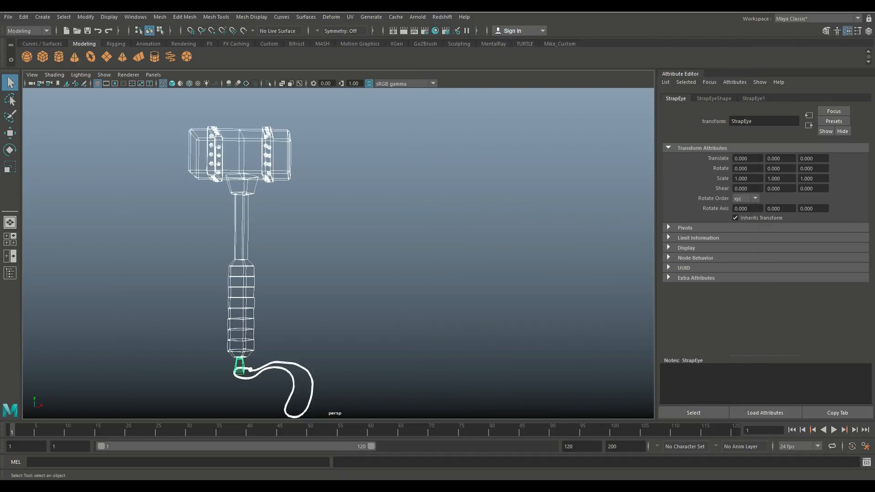
left_click(350, 17)
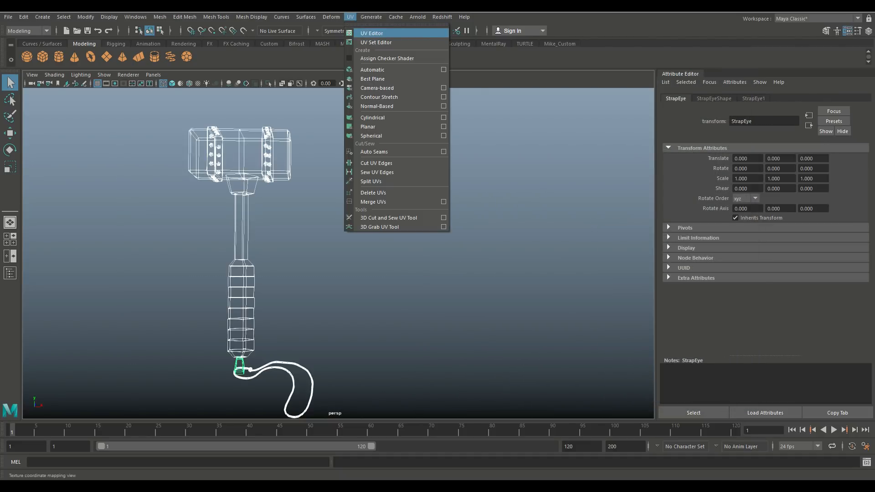
left_click(370, 31)
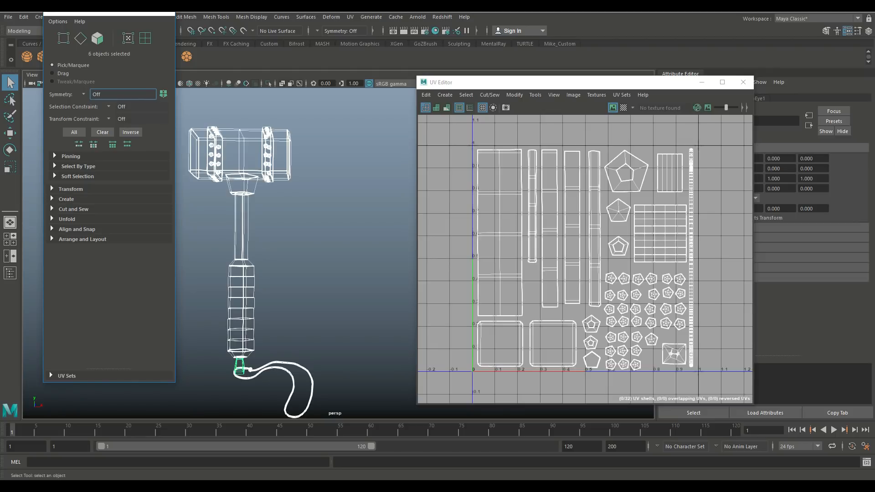
left_click(164, 13)
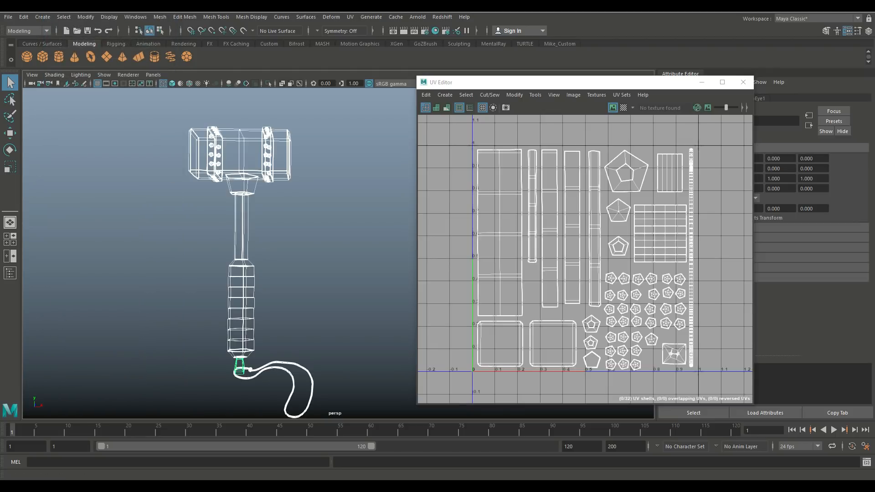
left_click(743, 82)
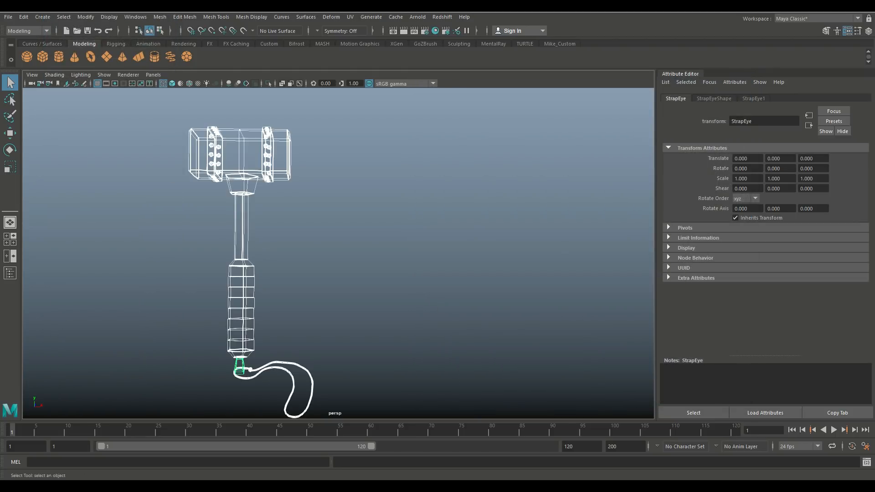
Step: Deselect everything, return the viewport to shaded display and examine the hammer's coloured material areas from an angle
left_click(251, 370)
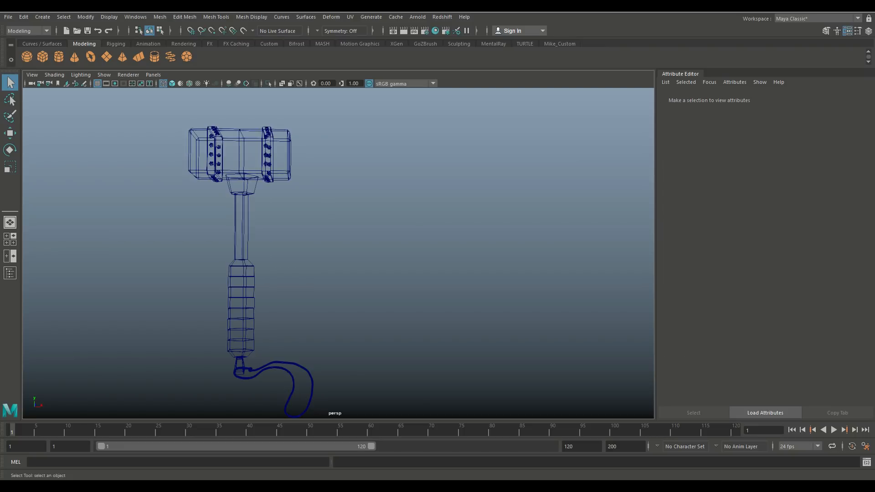
key("5")
scroll(338, 254, "down", 4)
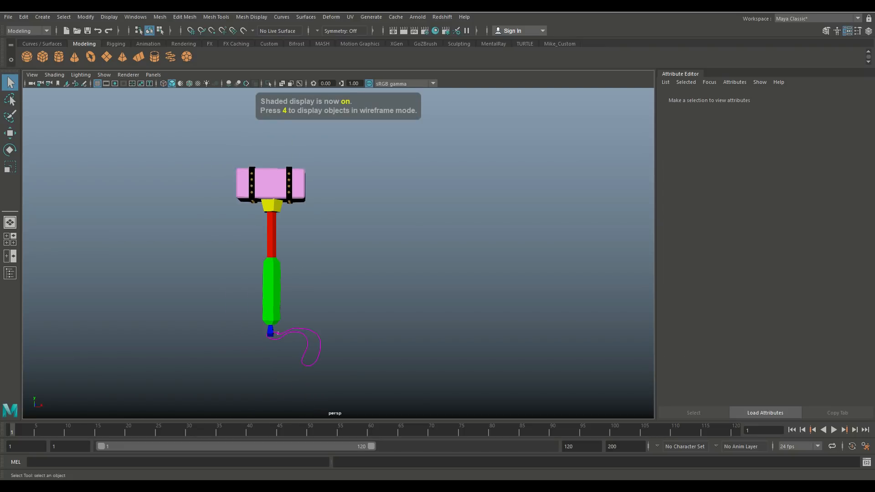
left_click_drag(292, 256, 278, 271, "alt")
scroll(338, 254, "up", 4)
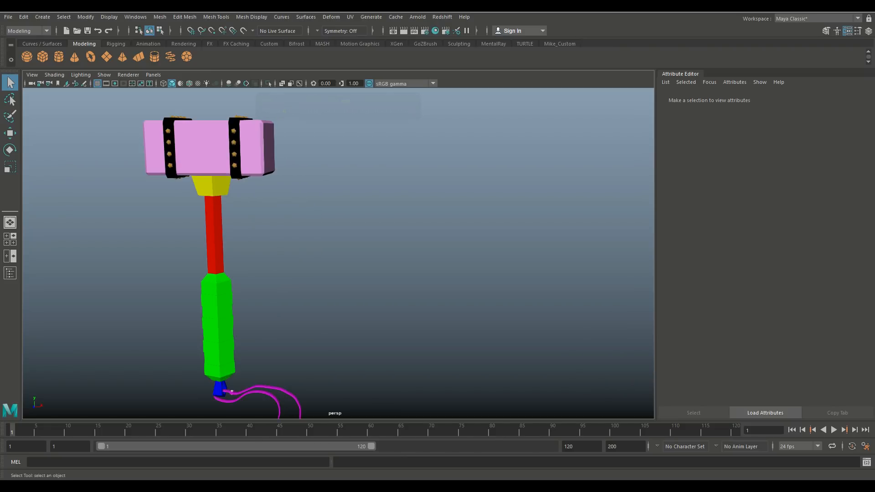
middle_click_drag(279, 271, 339, 266, "alt")
scroll(344, 258, "down", 2)
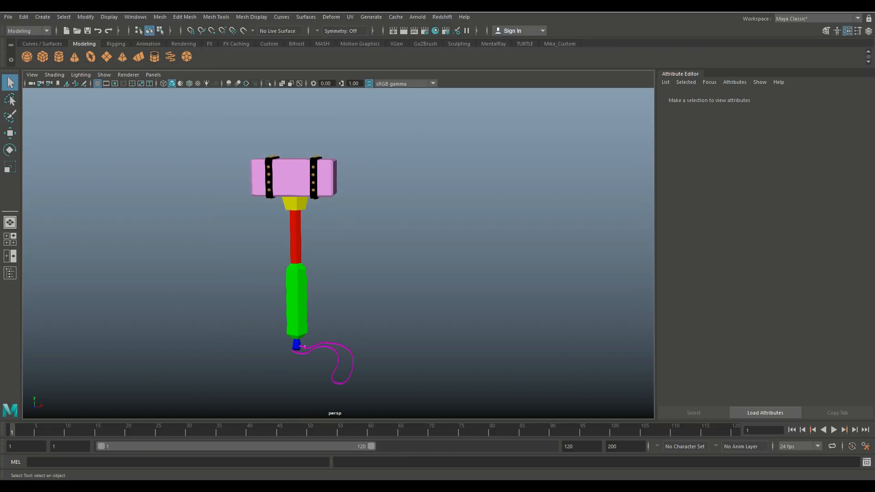
scroll(337, 255, "up", 1)
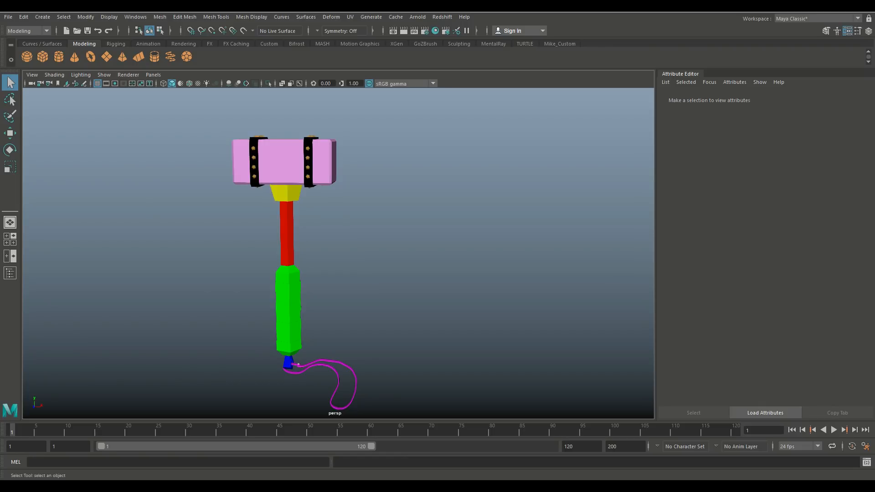
Step: Select all the hammer parts and export the selection as OBJ, replacing LowPolyHammerUV.obj in the War Hammer folder
left_click_drag(253, 137, 435, 413)
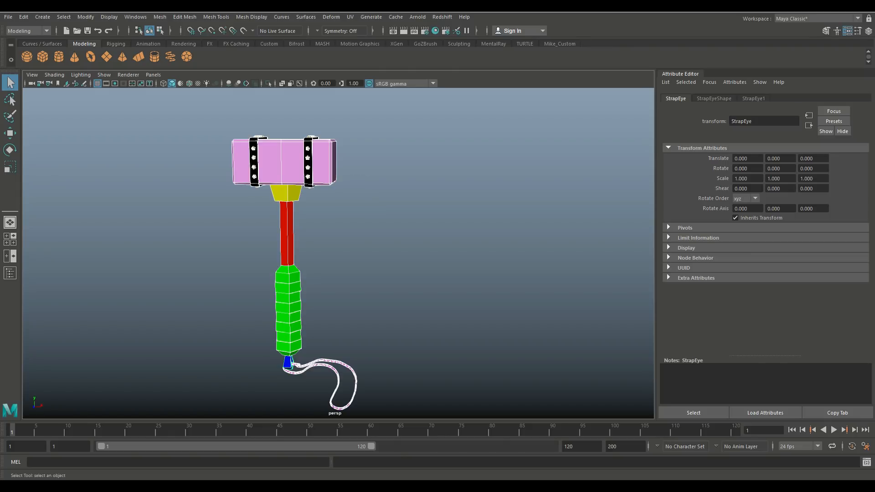
left_click(8, 17)
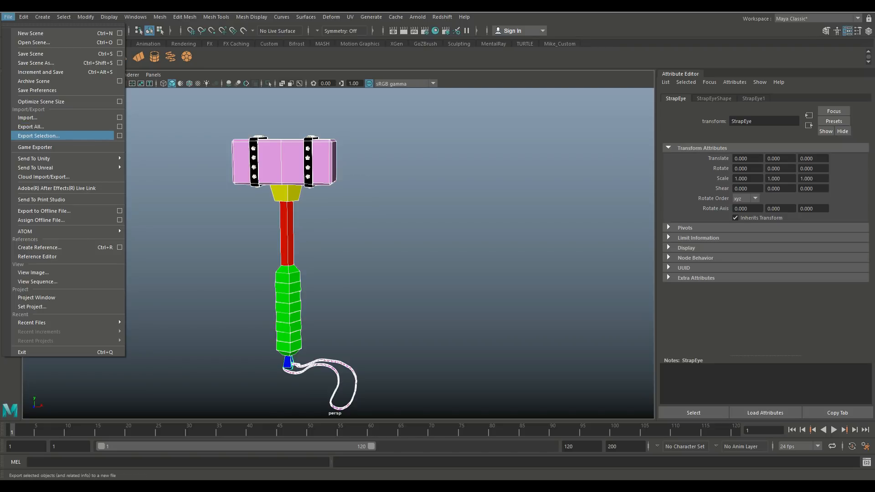
left_click(39, 136)
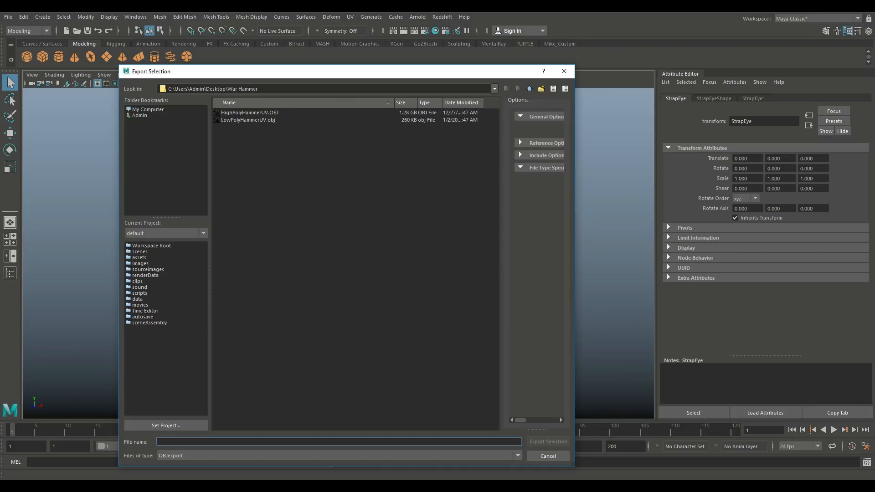
left_click(248, 120)
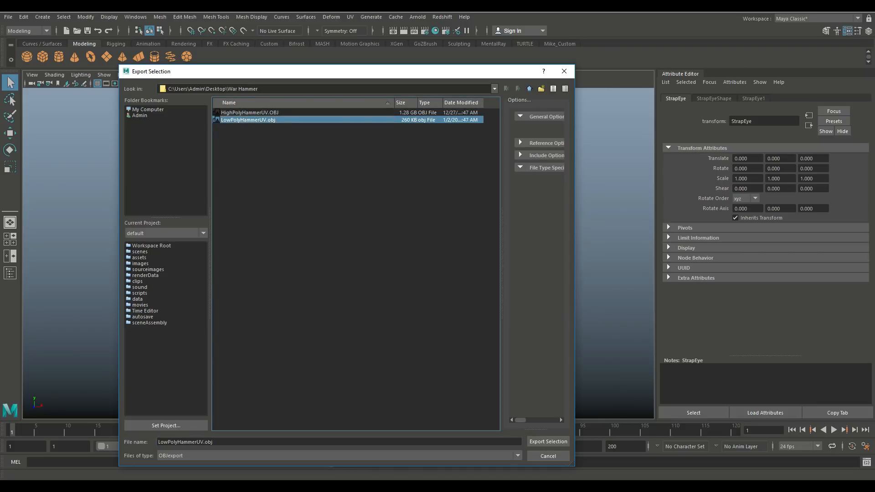
left_click(549, 442)
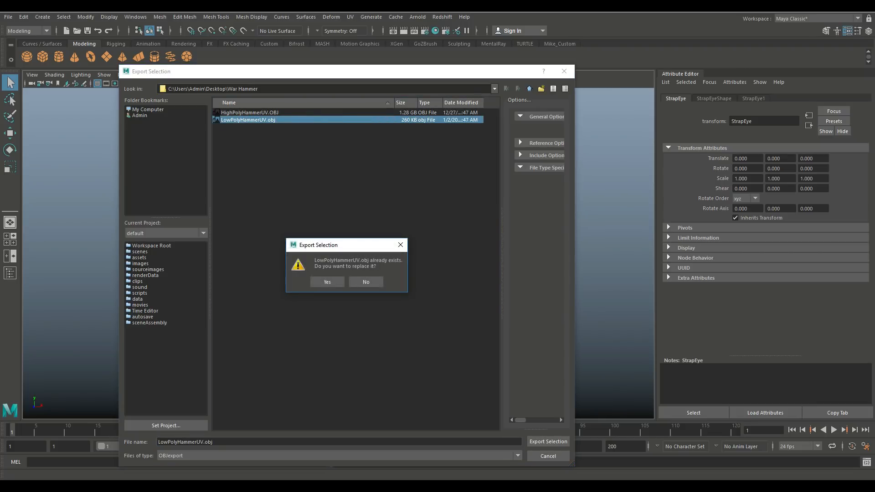
left_click(327, 282)
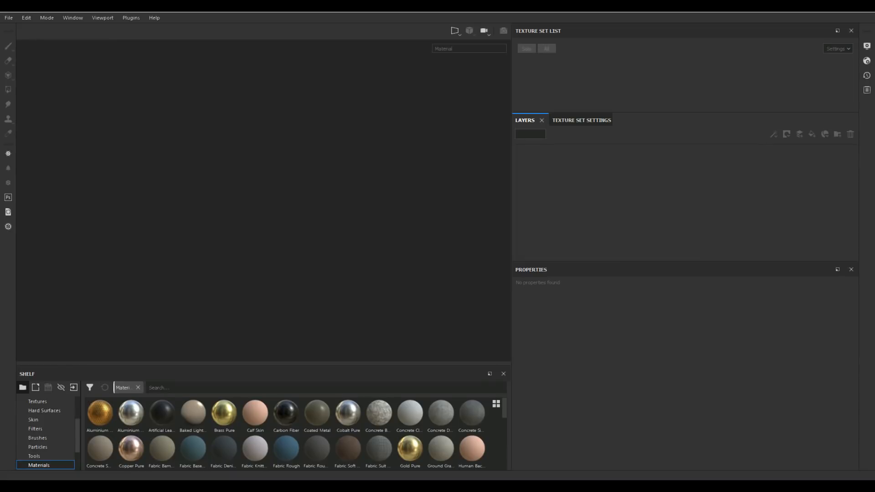
Step: In Substance Painter, create a new project using LowPolyHammerUV.obj from the War Hammer folder as its mesh
left_click(9, 18)
left_click(19, 29)
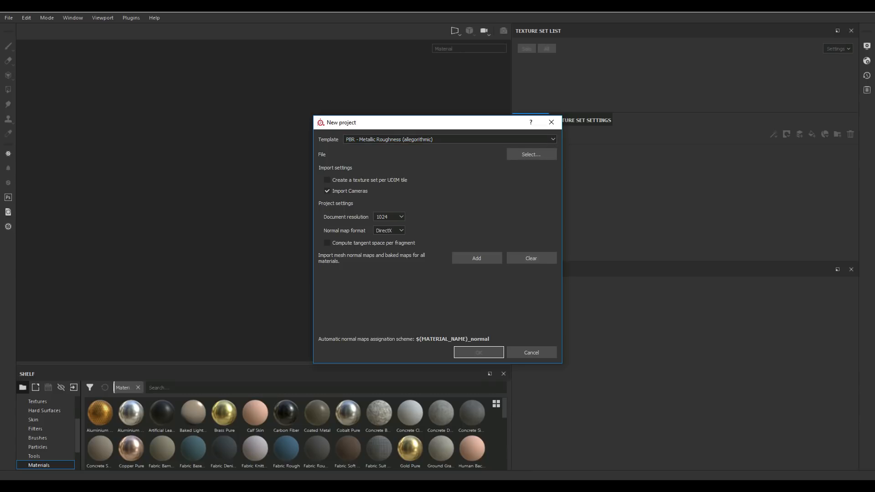
left_click(532, 154)
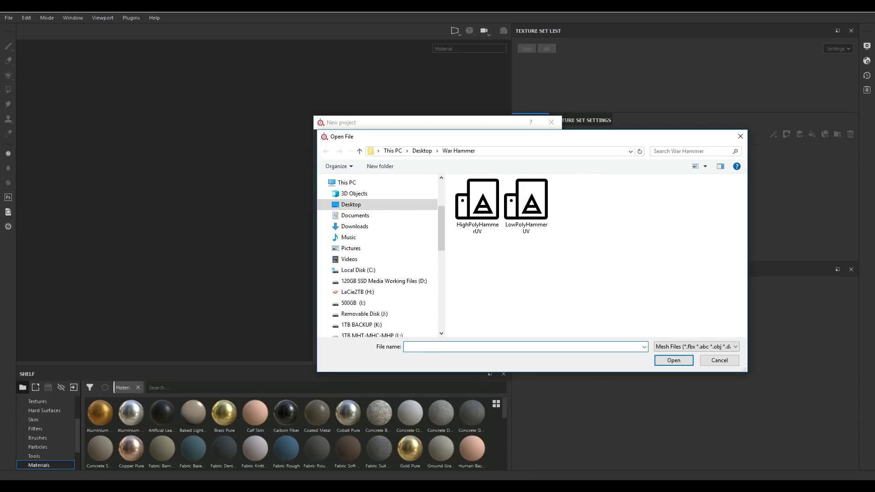
left_click(526, 206)
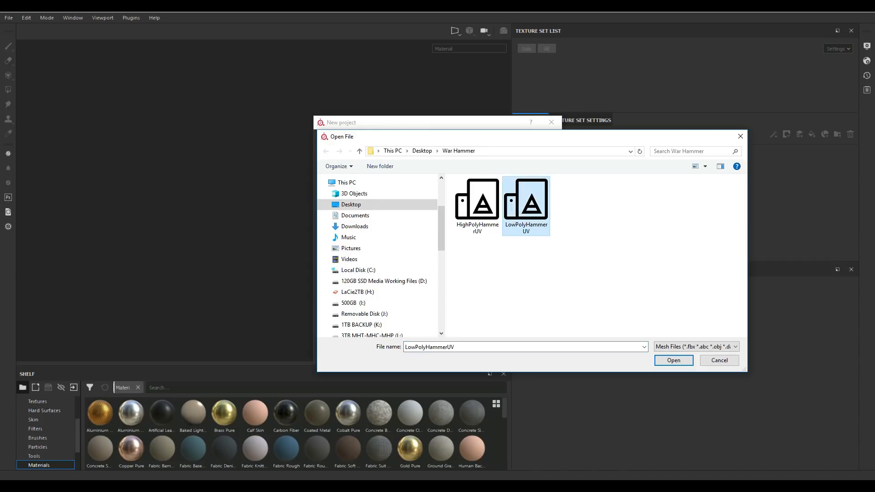
left_click(674, 360)
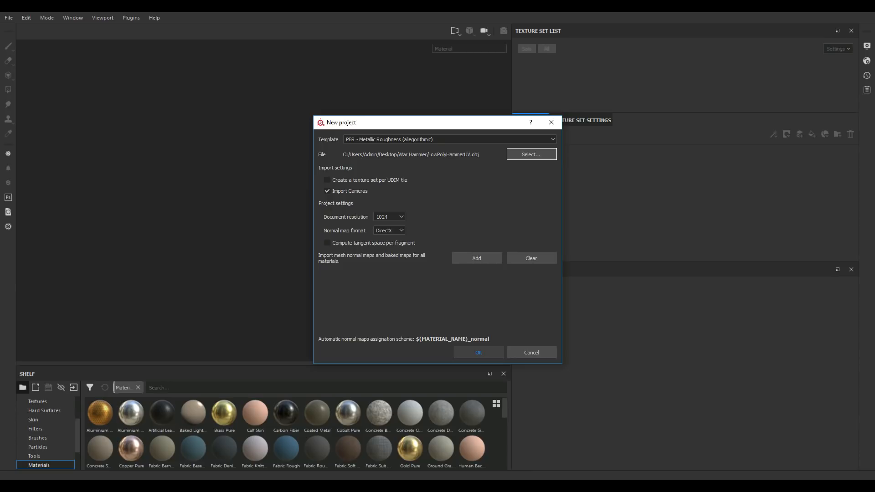
left_click(479, 352)
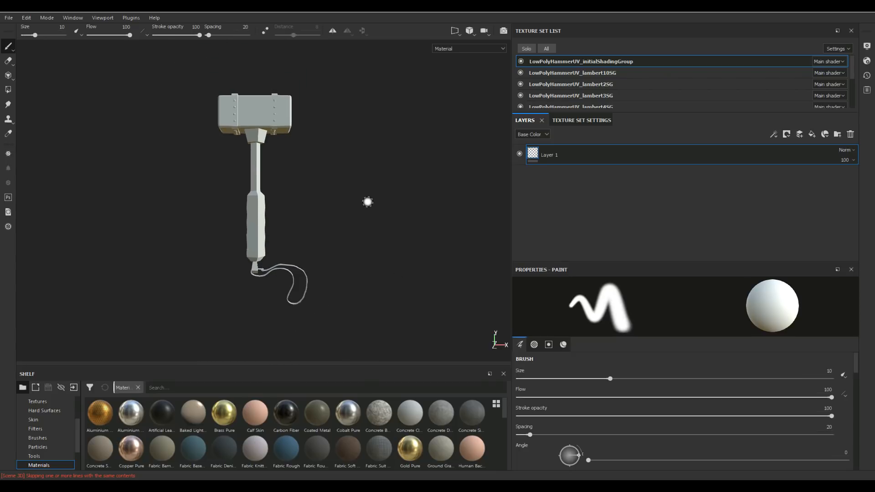
Step: Hide all the texture sets one at a time, from initialShadingGroup to lambert9SG, to examine which hammer part each one covers
left_click_drag(377, 227, 332, 207, "alt")
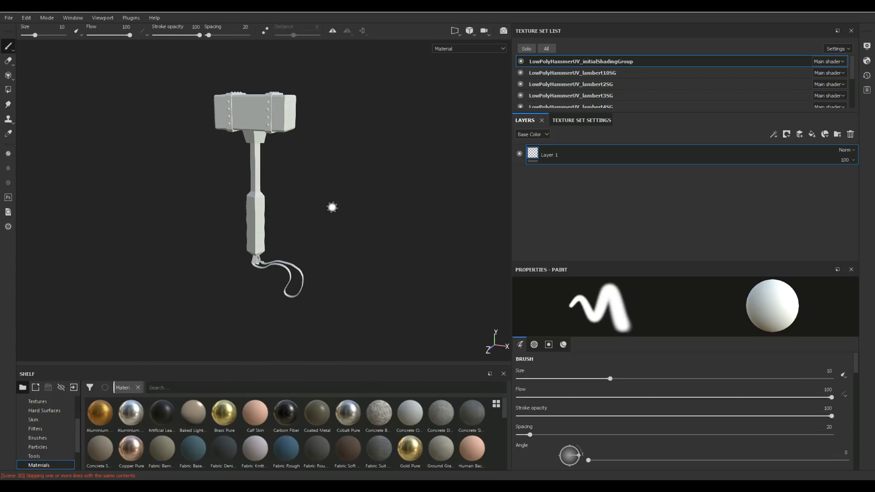
middle_click_drag(334, 205, 381, 276, "alt")
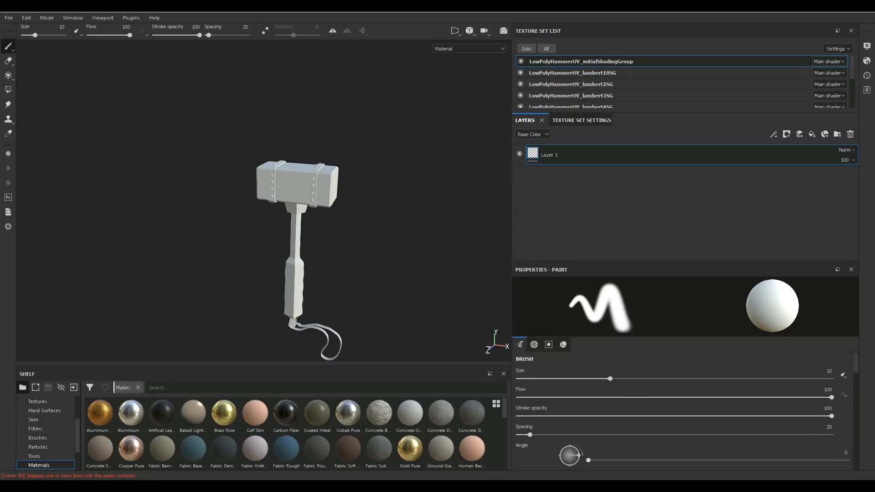
left_click(521, 73)
left_click(521, 84)
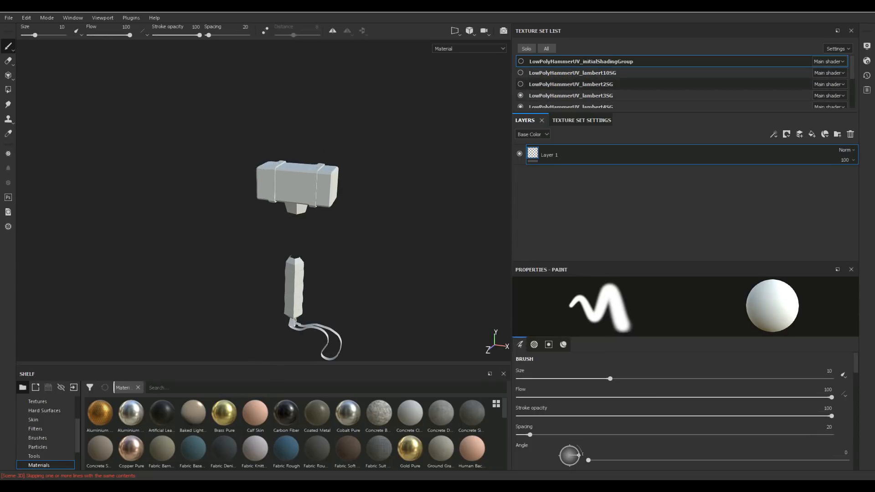
left_click(521, 95)
scroll(521, 97, "down", 3)
left_click(521, 58)
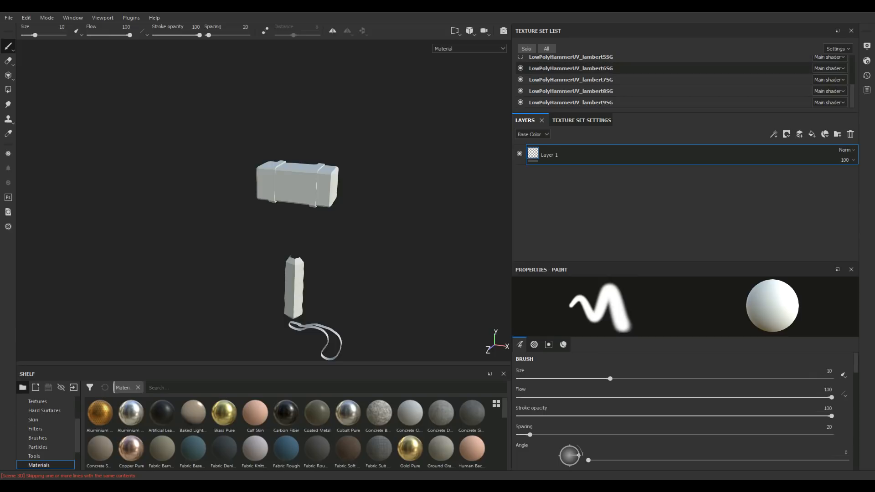
left_click(520, 68)
left_click(520, 80)
left_click(520, 103)
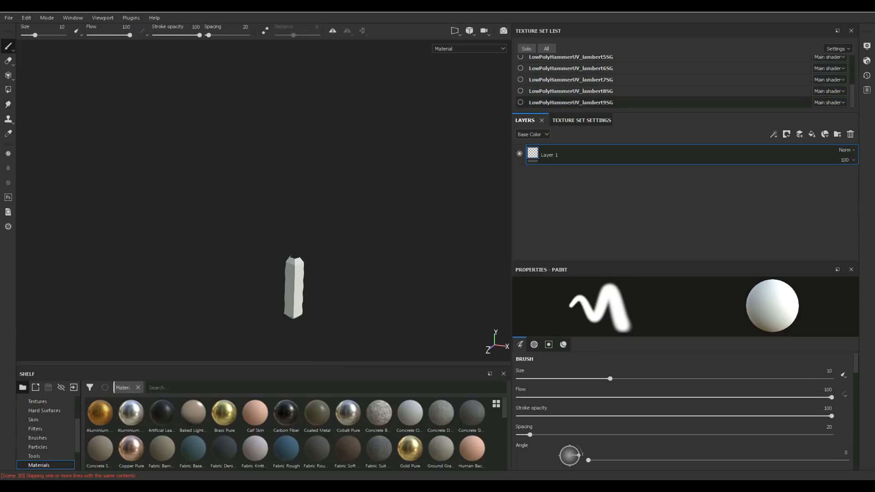
scroll(521, 91, "up", 5)
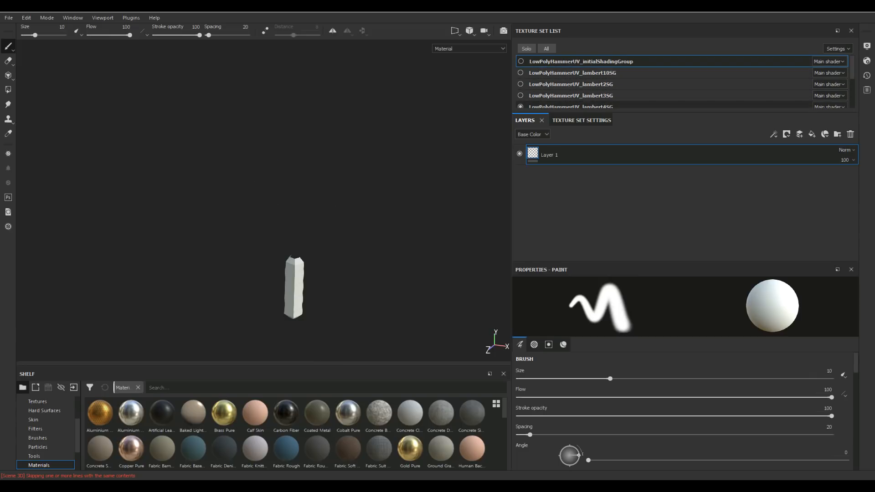
left_click(521, 106)
Step: Show the texture sets from lambert9SG back to lambert4SG one by one to identify their hammer parts
scroll(521, 100, "down", 5)
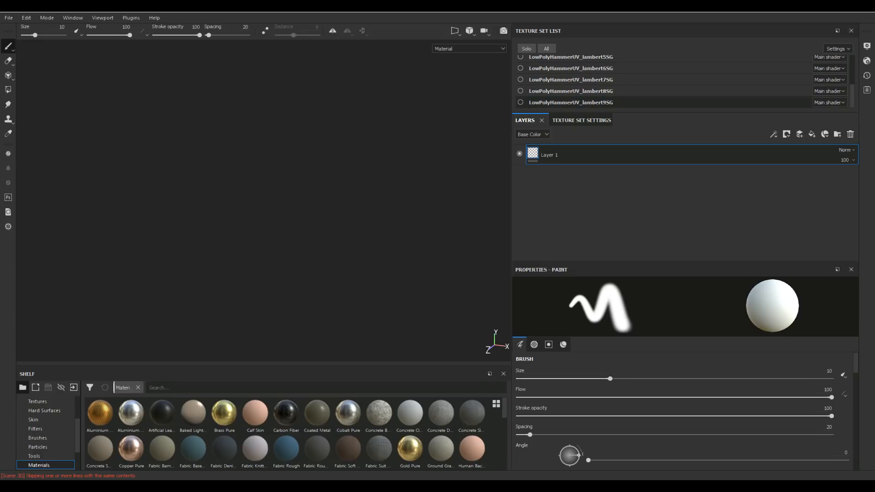
left_click(520, 102)
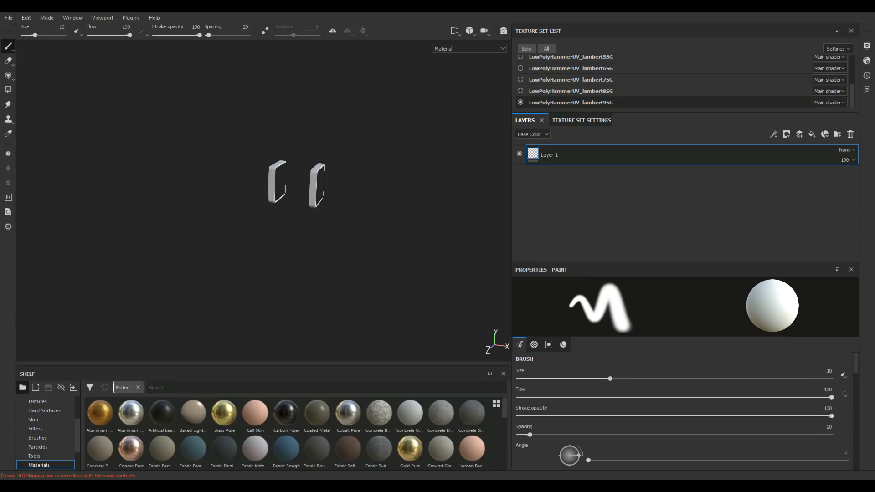
left_click(520, 91)
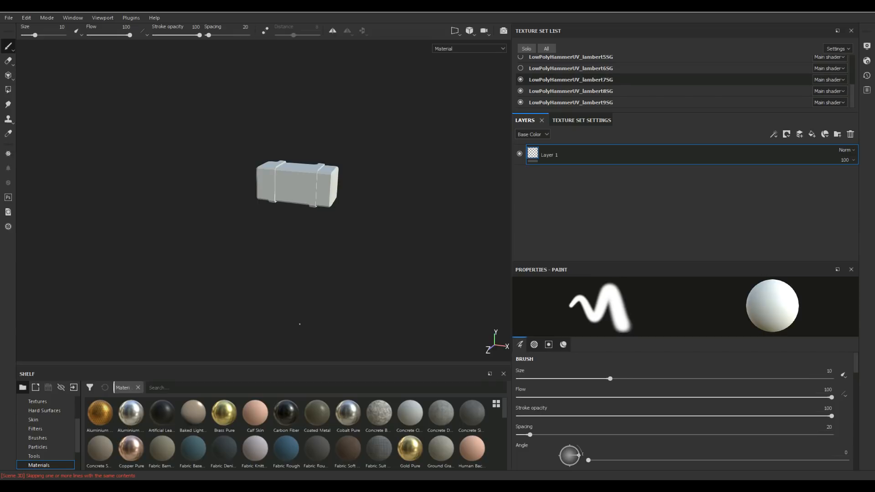
left_click(521, 79)
scroll(661, 86, "up", 2)
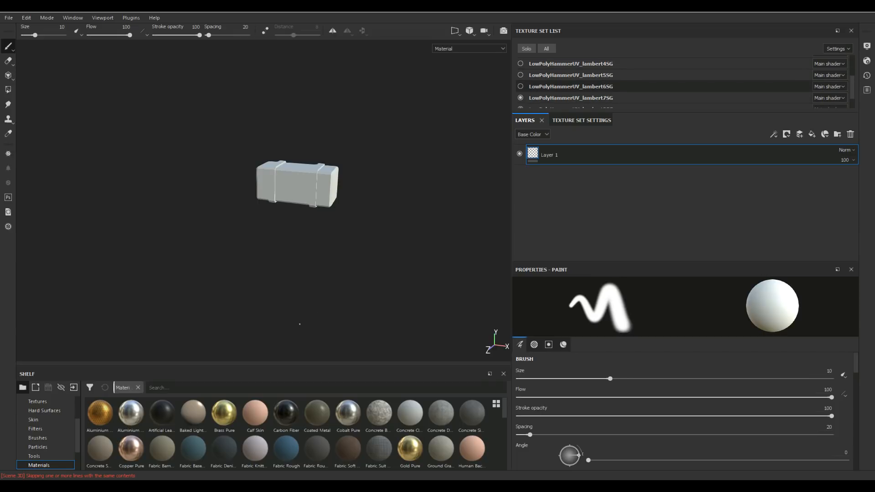
left_click(521, 86)
left_click(520, 75)
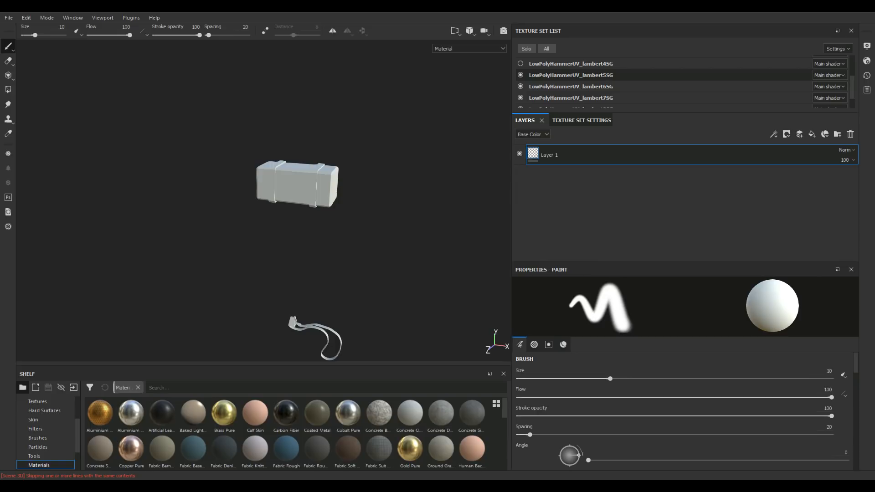
left_click(521, 63)
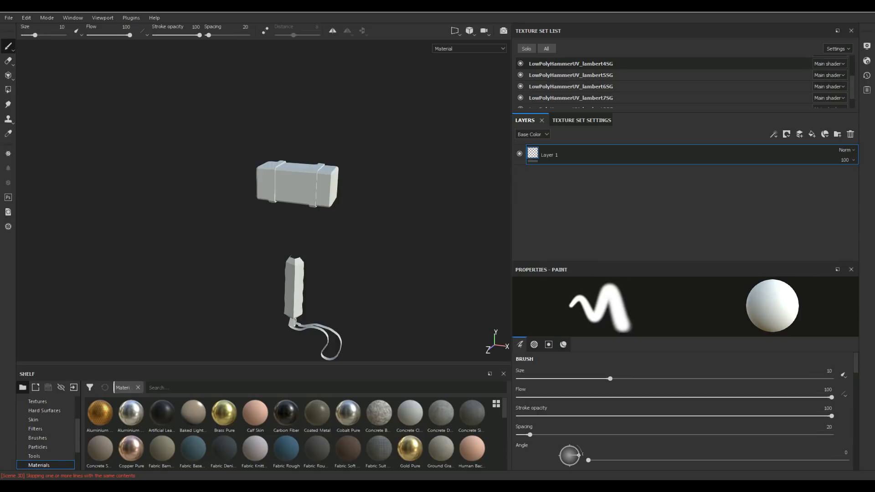
Step: Show the texture sets lambert3SG, lambert2SG and lambert10SG again, examining the hammer parts they belong to
scroll(520, 69, "up", 2)
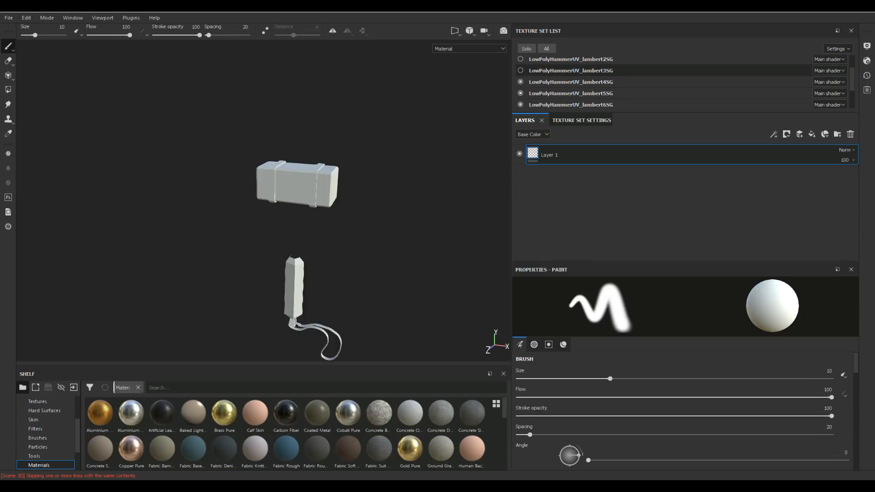
left_click(521, 70)
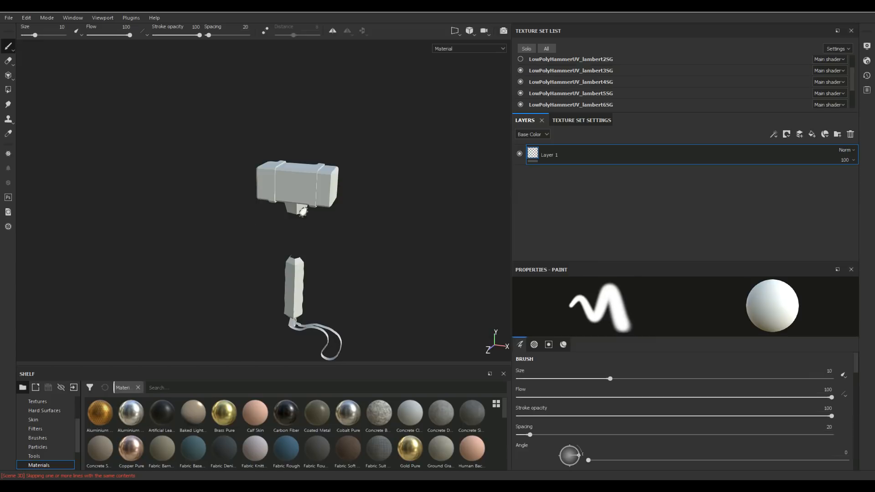
left_click(521, 59)
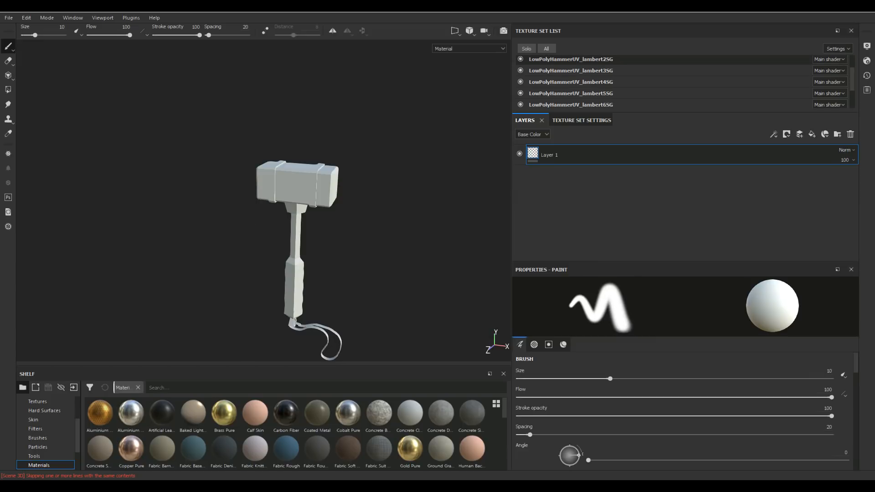
scroll(349, 194, "down", 3)
scroll(349, 194, "up", 4)
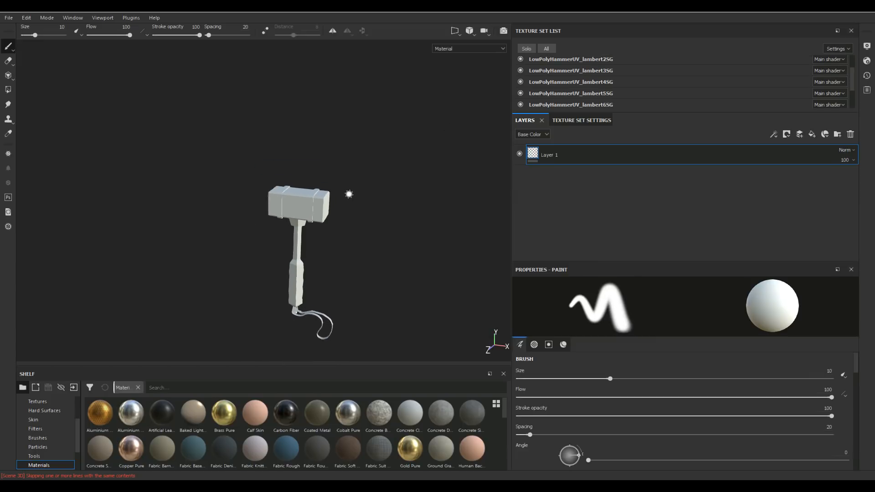
scroll(349, 194, "up", 2)
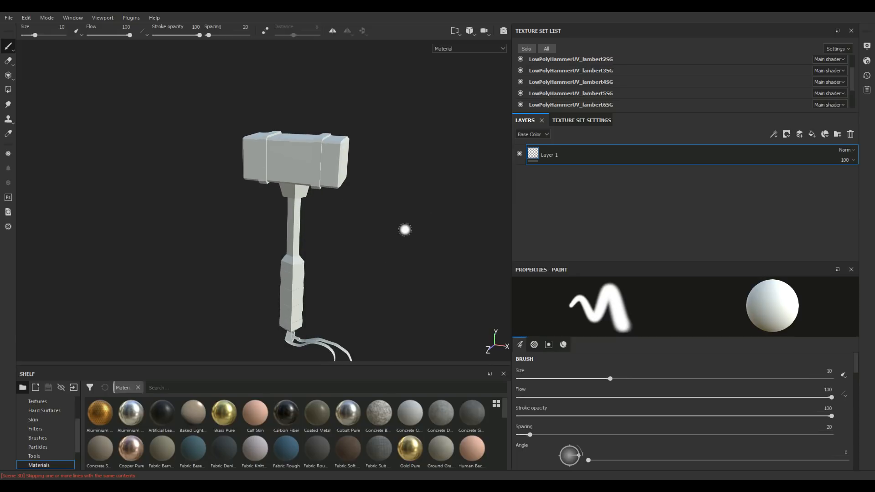
scroll(570, 84, "up", 2)
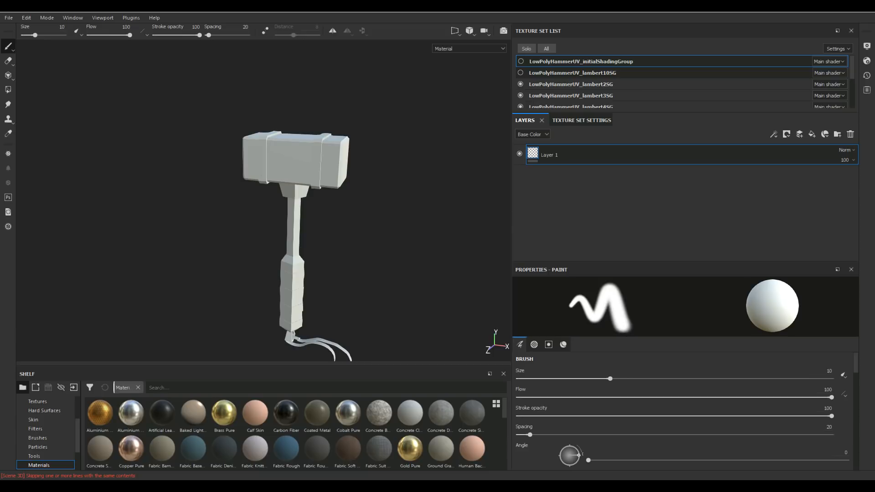
left_click(520, 73)
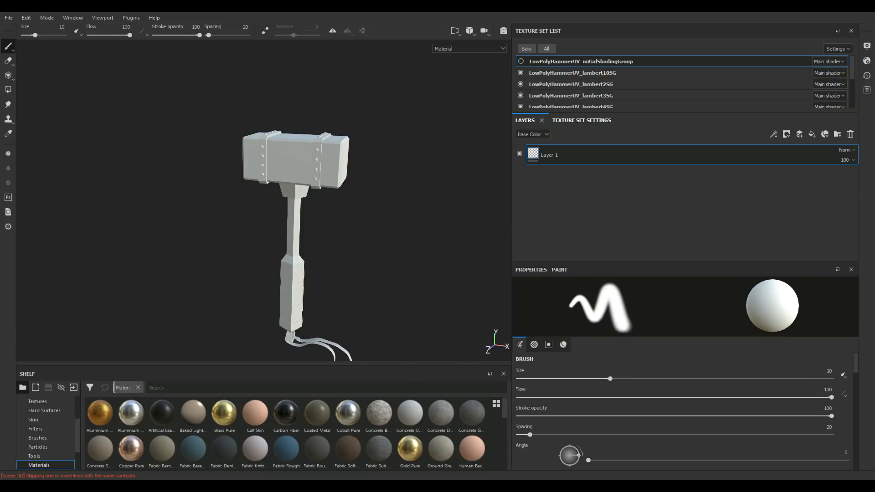
Step: Open the mesh map baking options and load HighPolyHammerUV.OBJ from the War Hammer folder as the high definition mesh
left_click(582, 120)
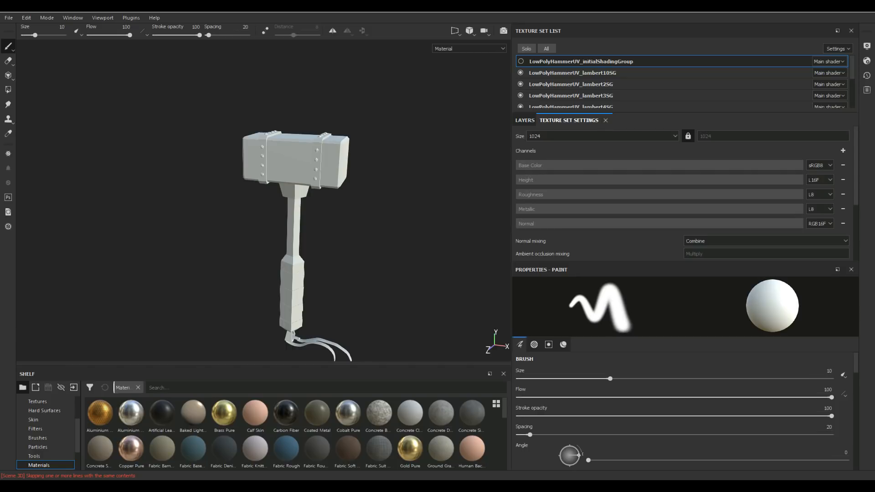
scroll(682, 192, "down", 2)
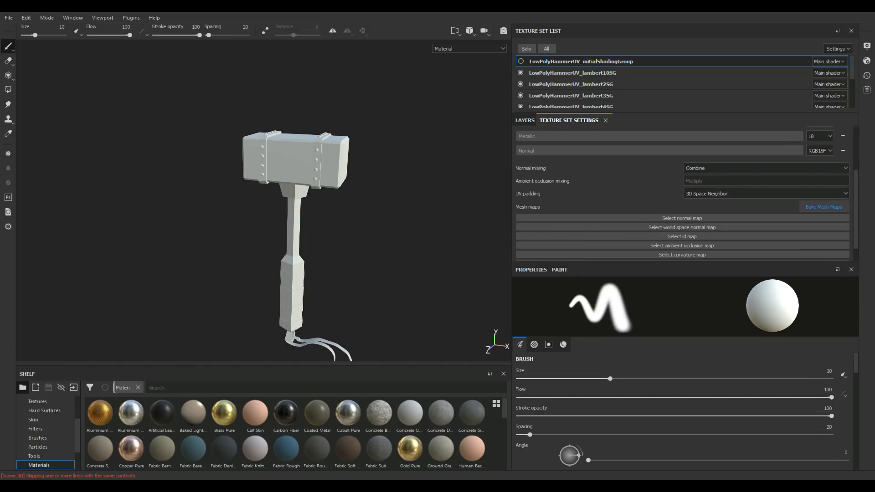
left_click(824, 206)
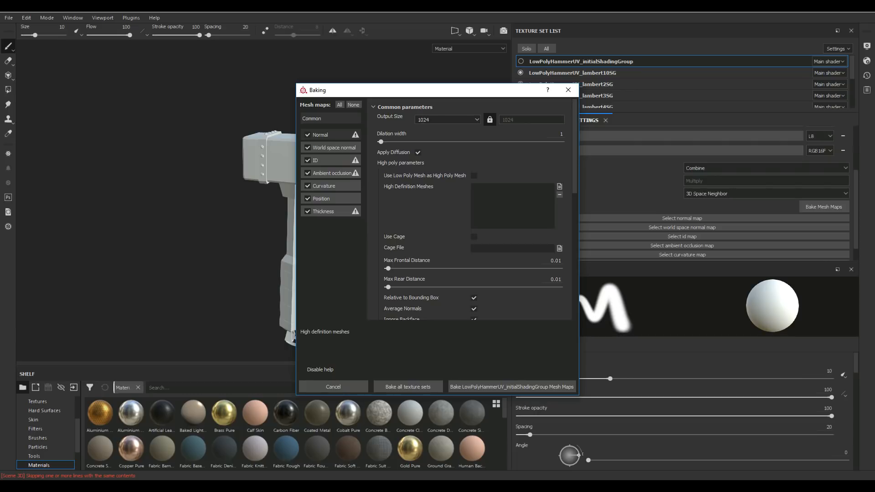
left_click(560, 187)
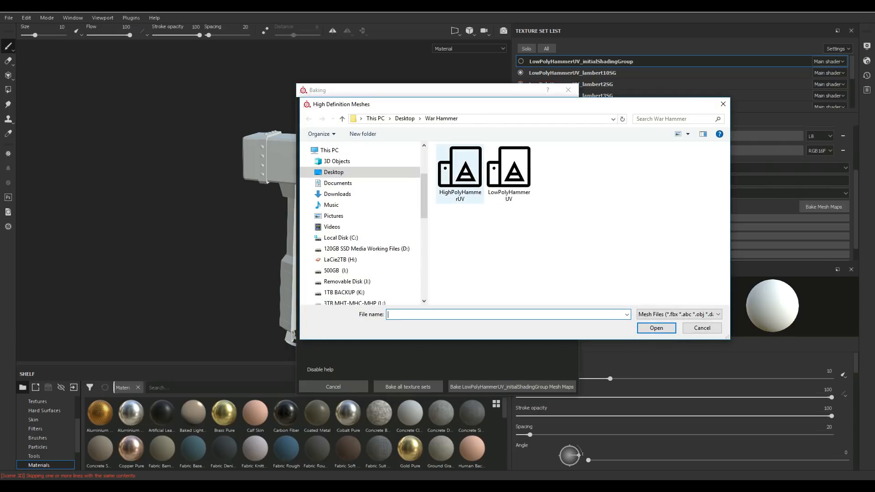
left_click(460, 174)
left_click(656, 328)
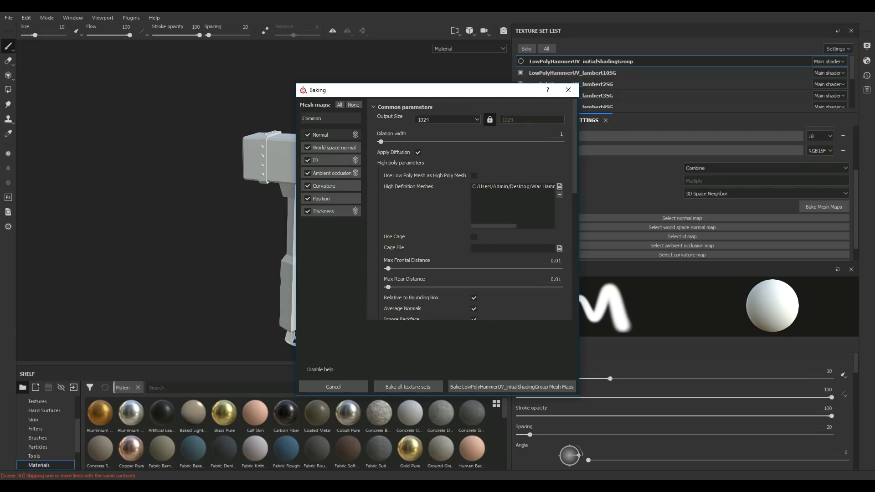
Step: Widen the Baking dialog to show the full mesh path and bake the mesh maps for all texture sets
left_click_drag(296, 241, 264, 240)
left_click_drag(199, 246, 198, 247)
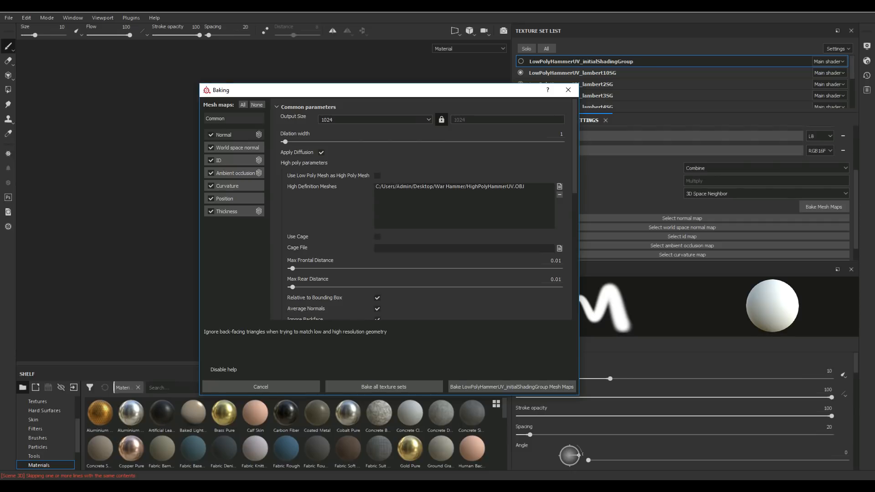
left_click(384, 387)
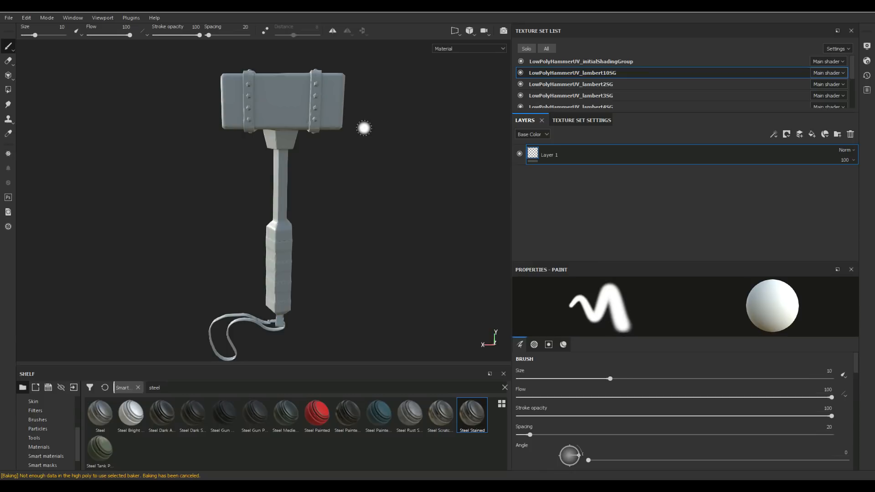
Step: Examine the baked detail on the hammer's head, straps, rivets and handle from several angles and distances
scroll(360, 170, "down", 3)
scroll(360, 170, "up", 7)
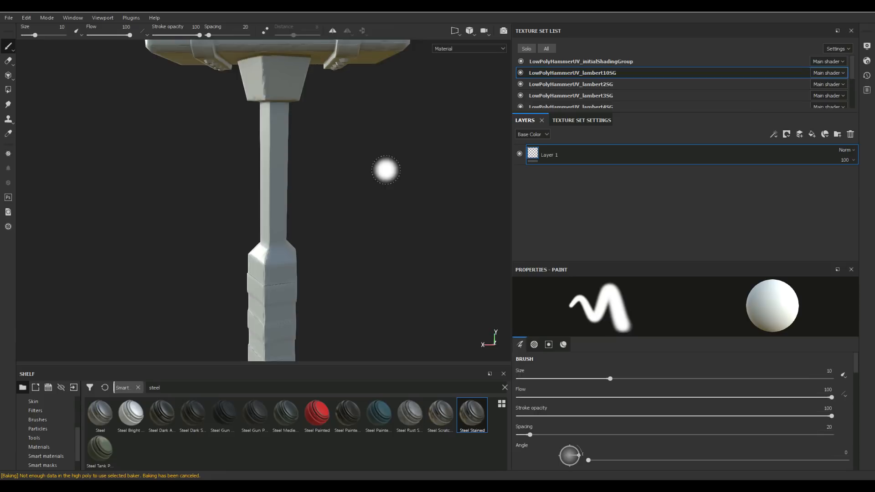
mouse_move(386, 170)
left_mouse_down("alt")
mouse_move(372, 129)
mouse_move(332, 268)
left_mouse_up("alt")
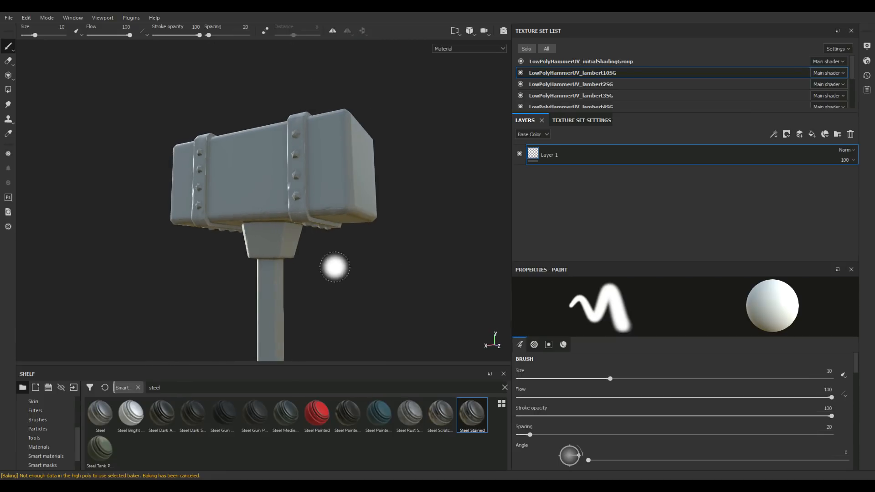
scroll(383, 264, "down", 5)
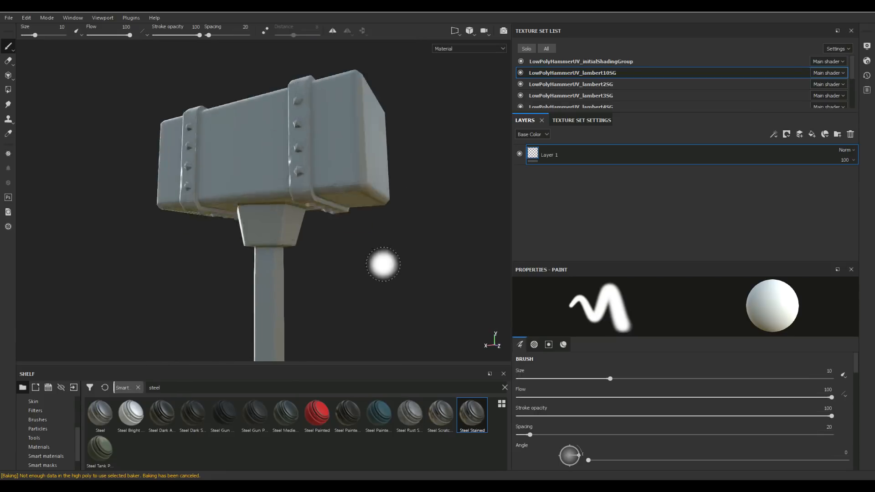
left_click_drag(376, 277, 410, 314, "alt")
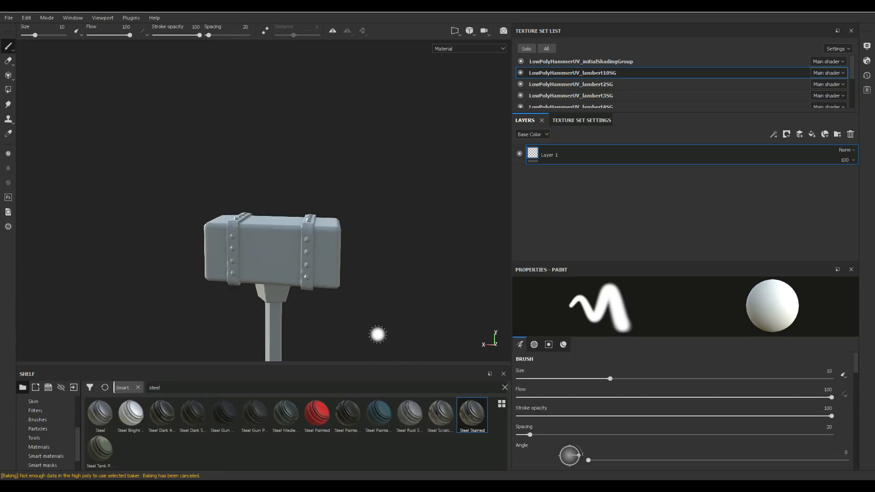
middle_click_drag(378, 335, 389, 209, "alt")
mouse_move(388, 210)
left_mouse_down("alt")
mouse_move(406, 207)
mouse_move(402, 235)
mouse_move(401, 228)
left_mouse_up("alt")
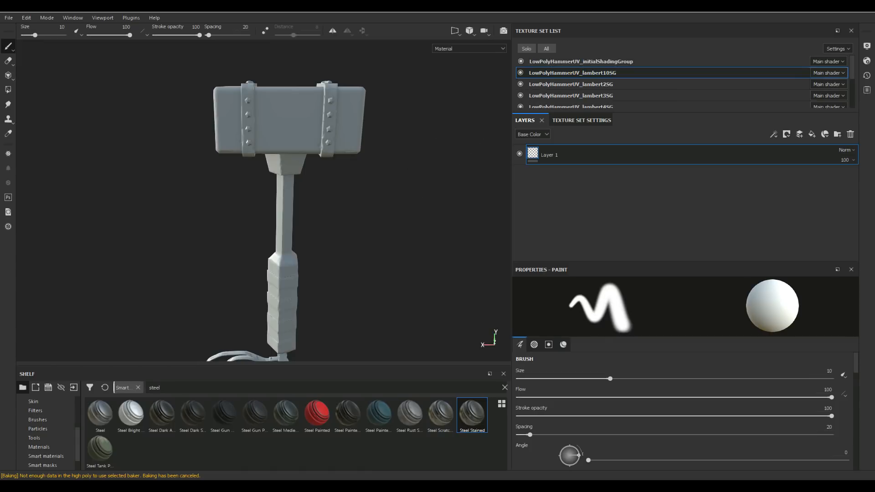
Step: Isolate the lambert10SG texture set containing the rivets and look over the steel smart materials, previewing Steel Stained
left_click(527, 49)
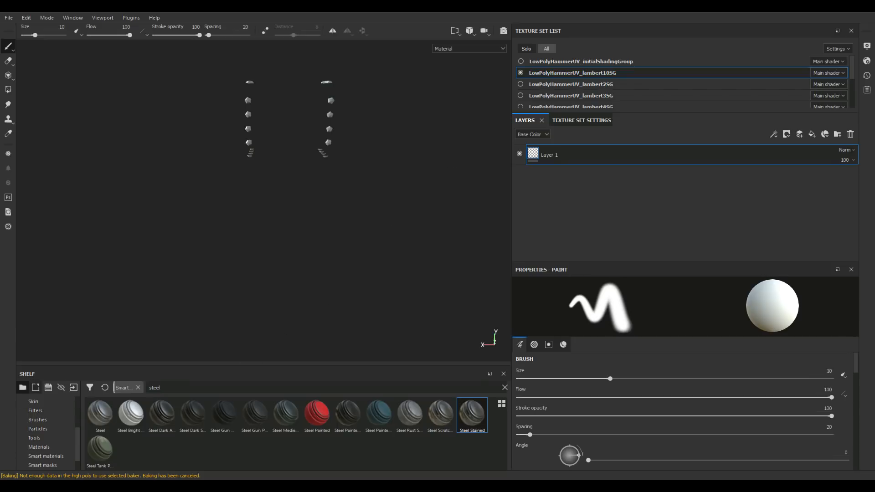
left_click_drag(161, 388, 148, 388)
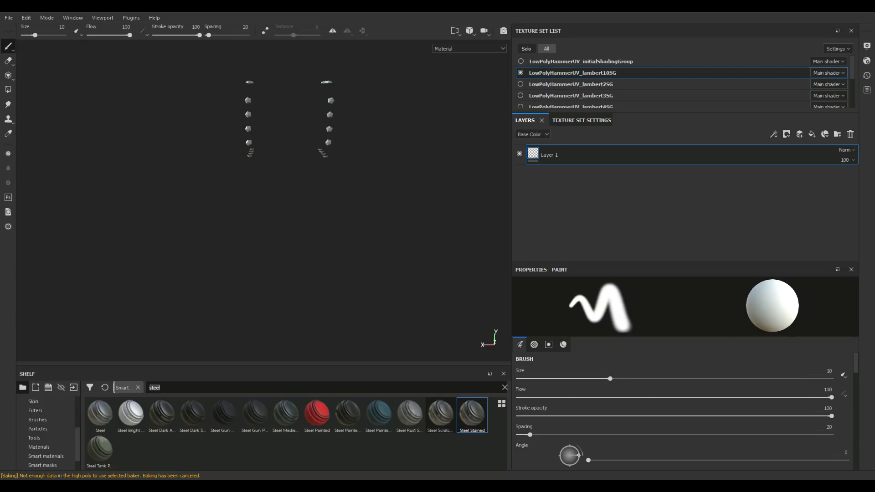
mouse_move(472, 412)
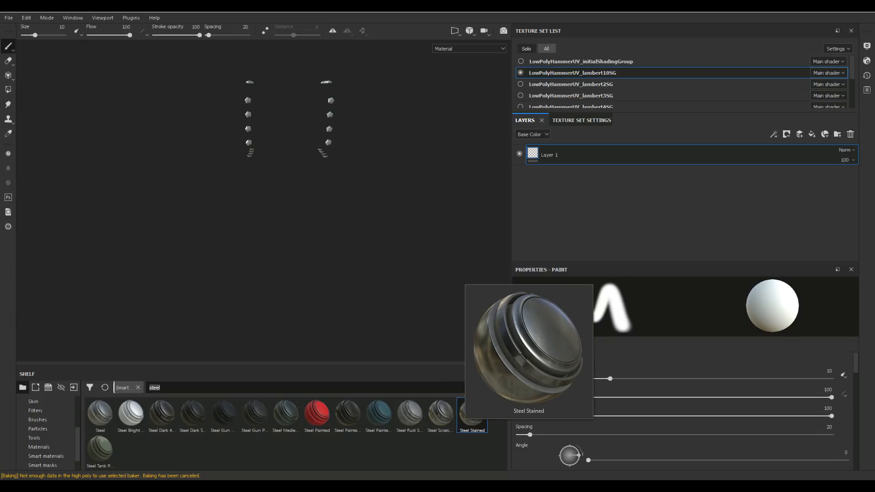
mouse_move(100, 449)
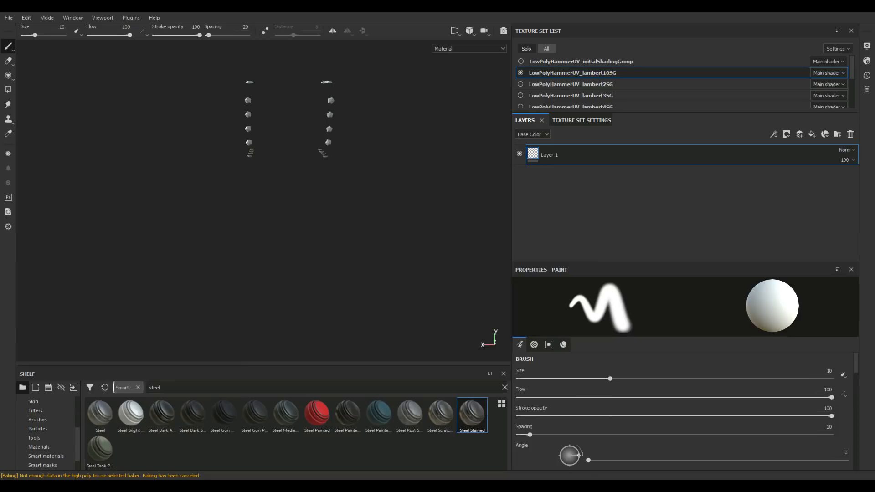
Step: Apply the Steel Stained smart material to the lambert10SG rivets beneath Layer 1 and inspect the rivets up close
left_click_drag(472, 414, 638, 187)
scroll(292, 188, "up", 3)
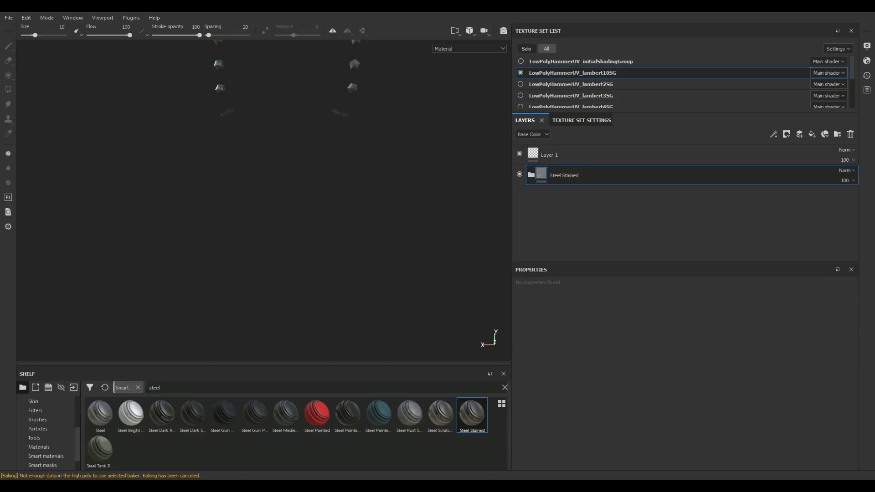
scroll(292, 188, "down", 3)
middle_click_drag(292, 137, 286, 276, "alt")
scroll(286, 278, "up", 6)
left_click_drag(286, 278, 267, 278, "alt")
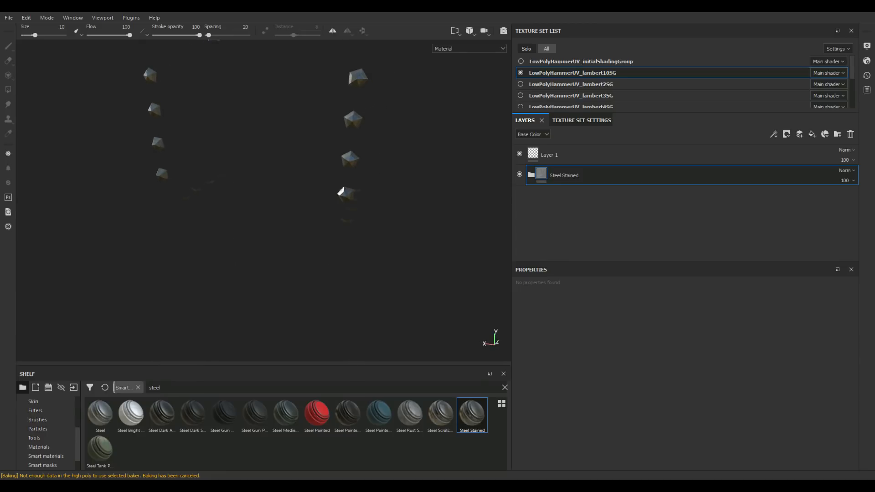
middle_click_drag(274, 182, 253, 238, "alt")
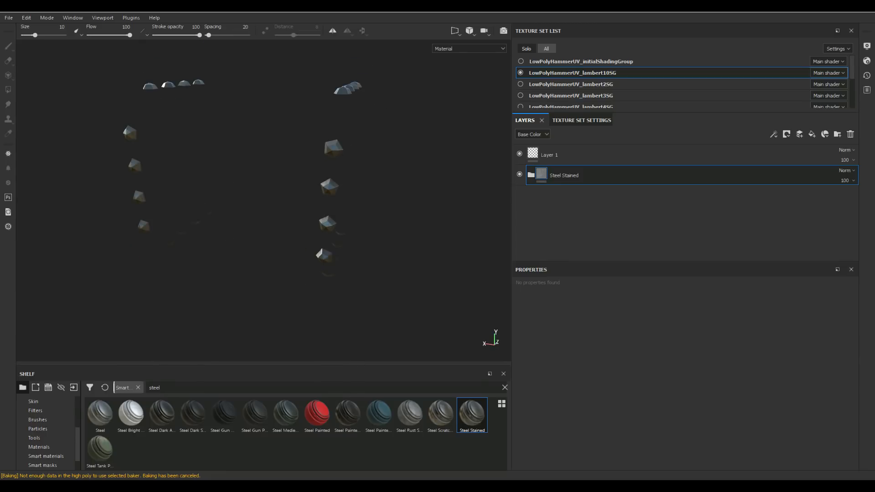
Step: Expand the Steel Stained folder and look at the Dirt layer's fill settings and mask
left_click(532, 175)
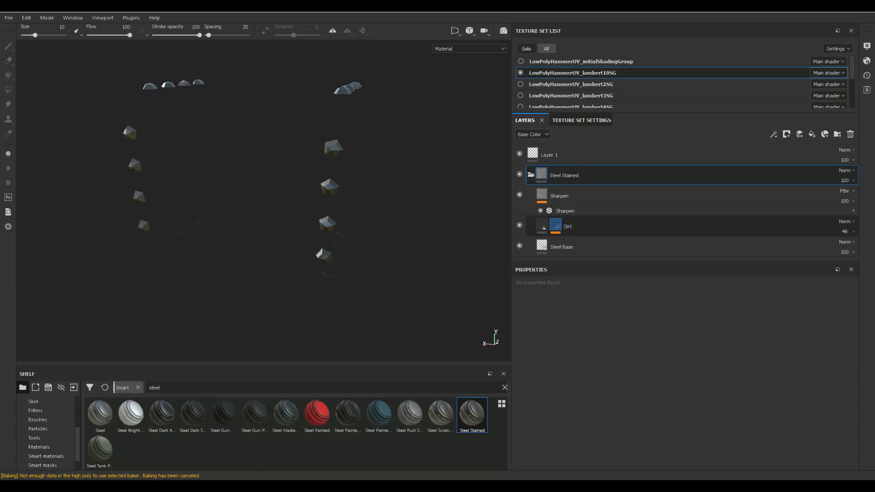
left_click(542, 225)
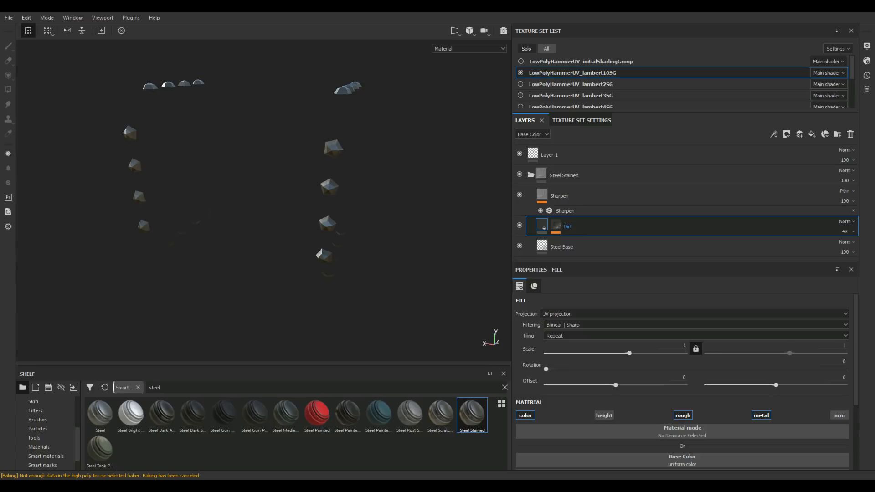
left_click(556, 225)
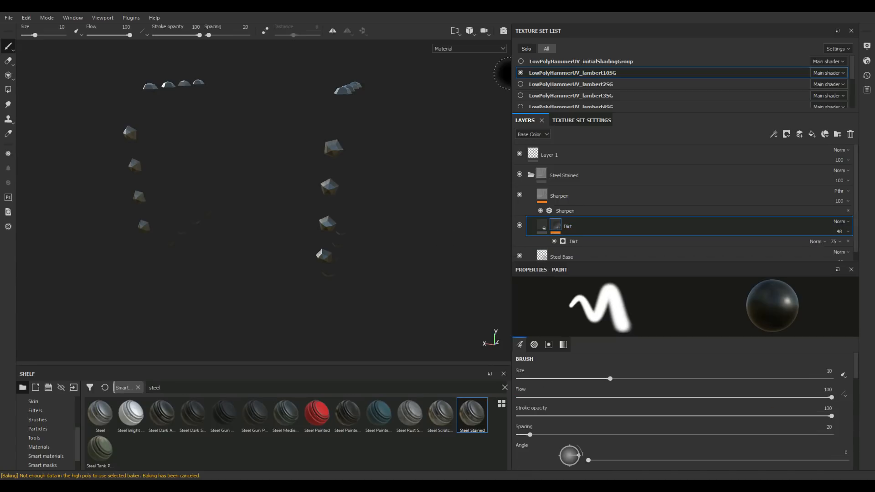
Step: Show the lambert2SG handle in the viewport, hide the lambert10SG rivets, and frame the whole handle
left_click(521, 61)
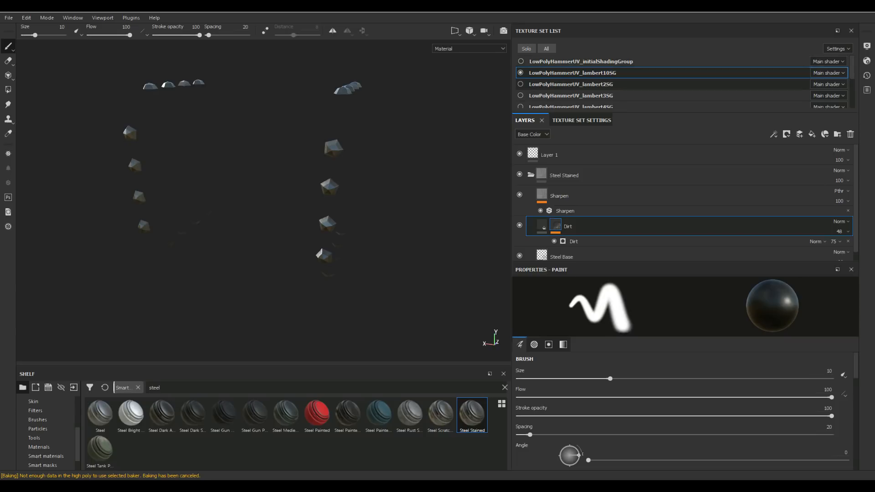
left_click(521, 85)
left_click(520, 72)
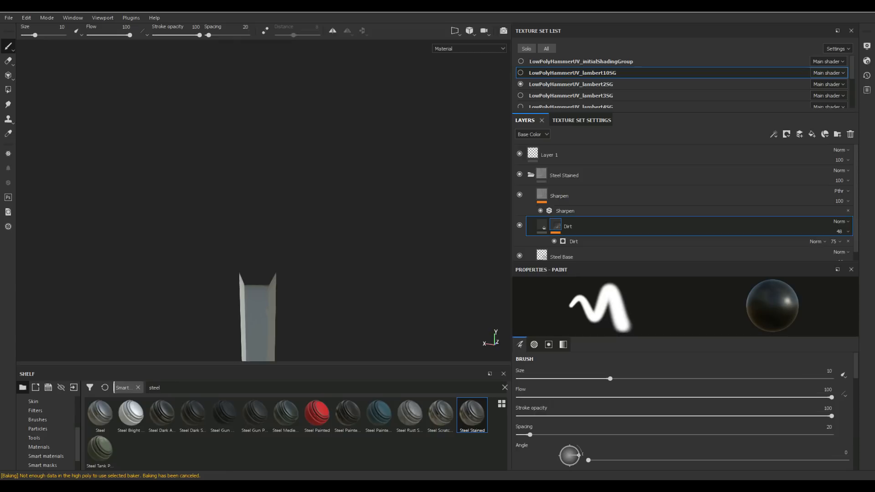
scroll(359, 233, "down", 3)
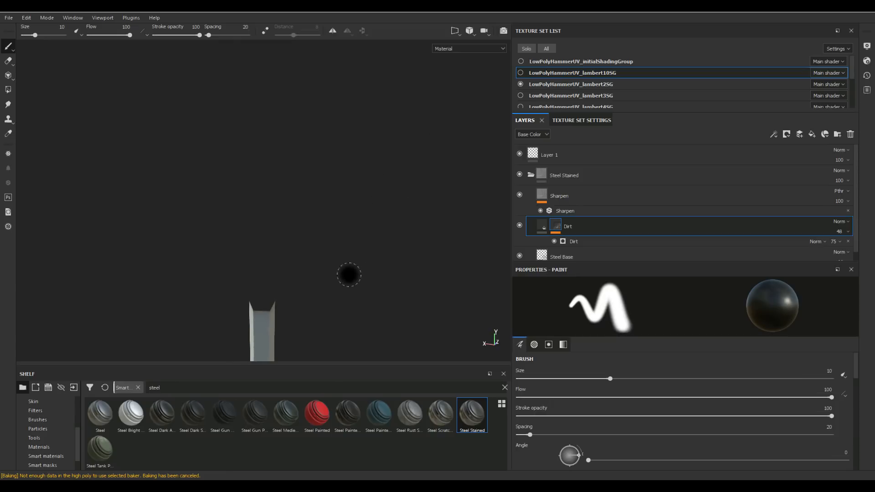
middle_click_drag(349, 272, 356, 145, "alt")
mouse_move(368, 213)
left_mouse_down("alt")
mouse_move(342, 195)
mouse_move(283, 196)
mouse_move(302, 199)
left_mouse_up("alt")
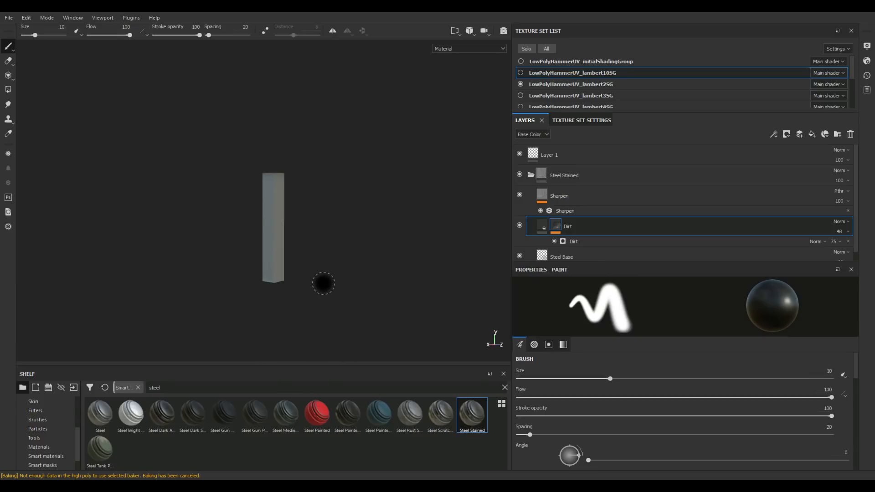
scroll(323, 283, "down", 1)
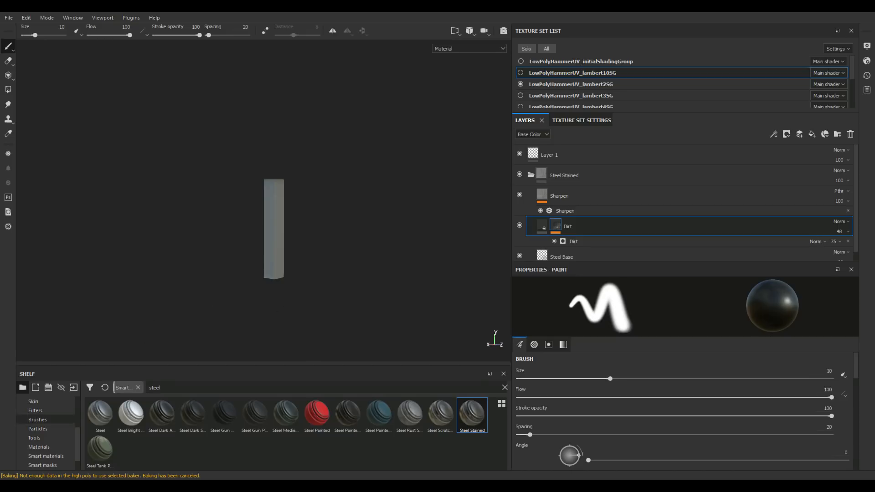
Step: Search the smart materials for wood and apply Wood Walnut to the lambert2SG handle
scroll(46, 420, "down", 1)
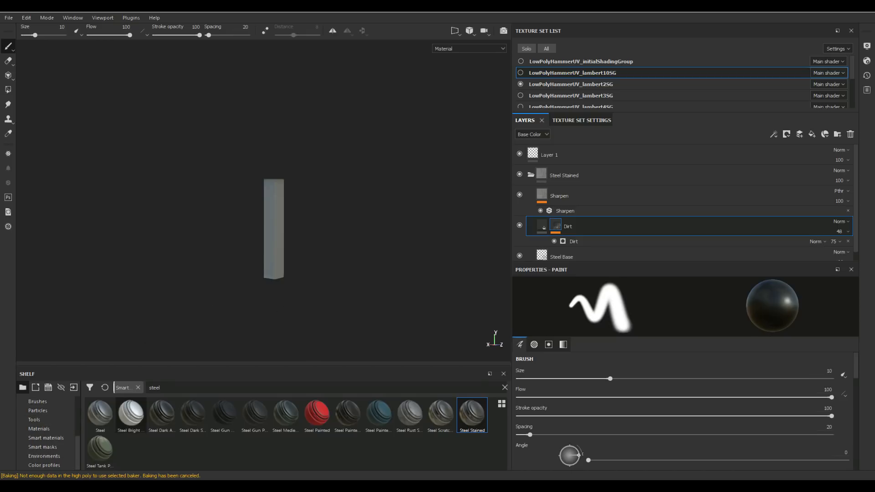
left_click(155, 388)
double_click(155, 387)
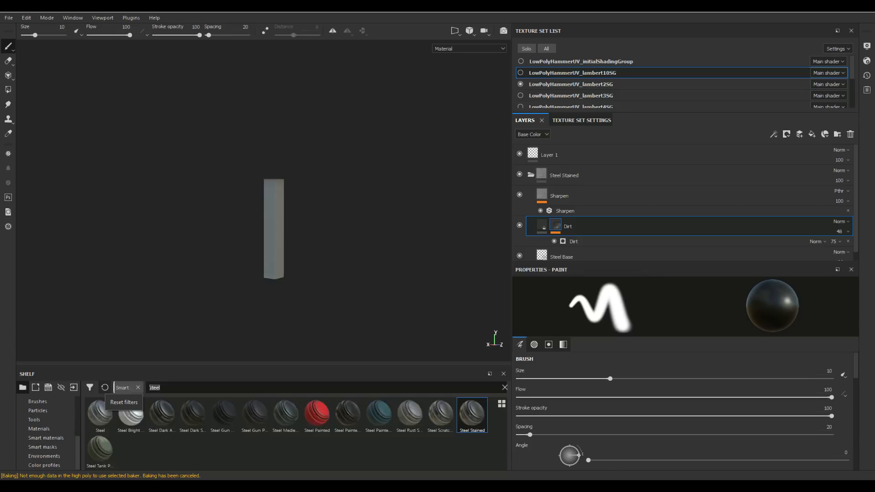
type("wood")
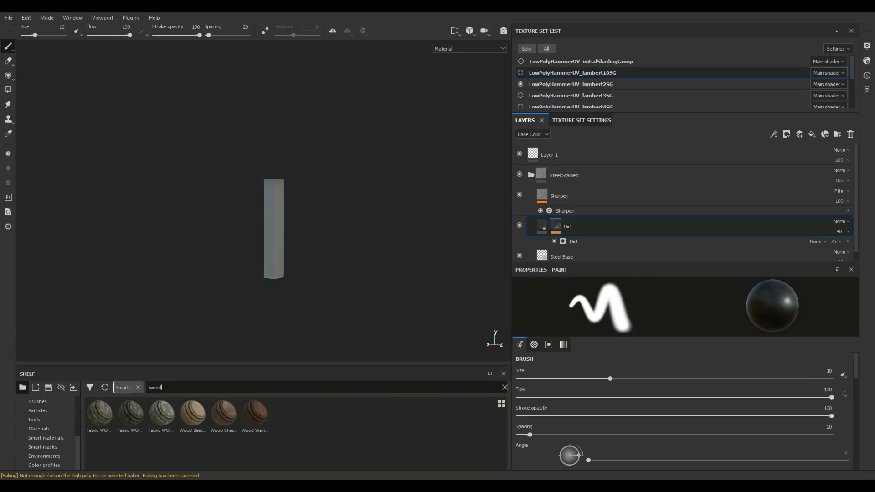
mouse_move(255, 414)
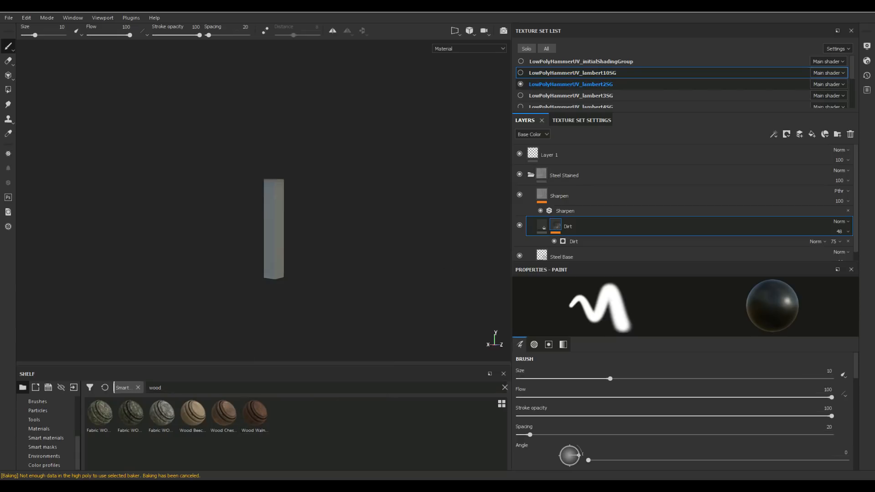
left_click(571, 84)
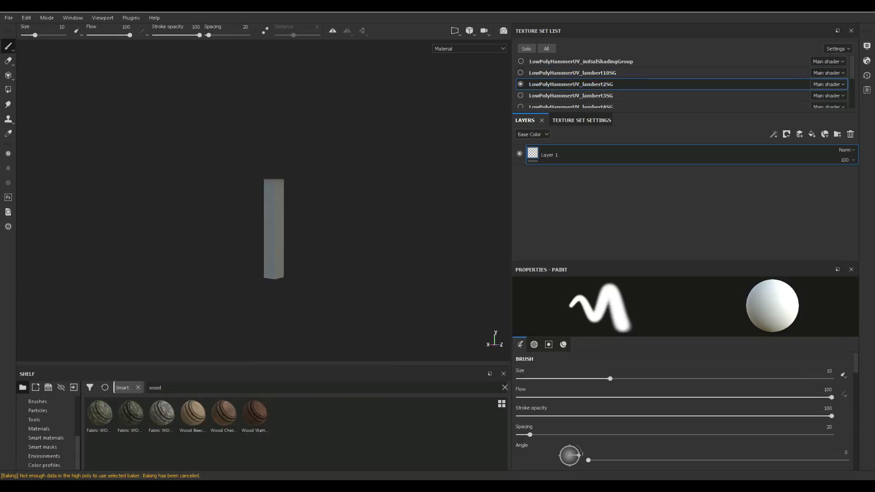
left_click_drag(255, 413, 592, 183)
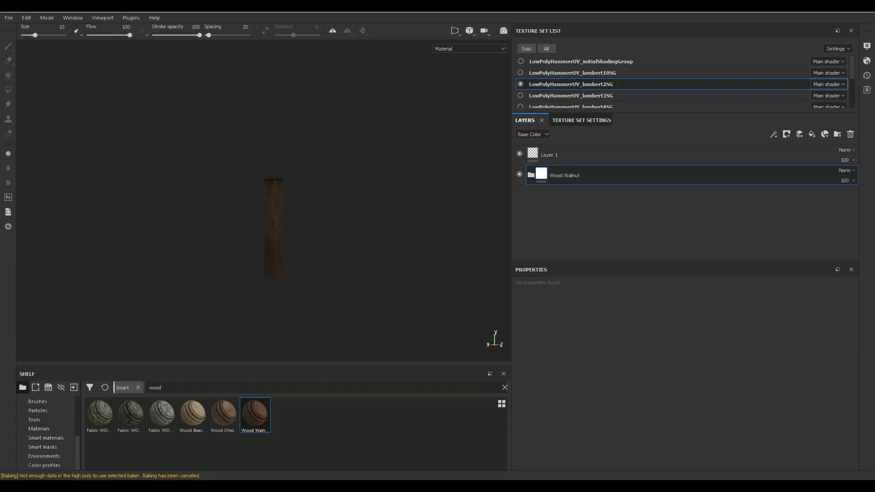
Step: Make the lambert10SG rivets visible again and expand the Wood Walnut folder to review its layers
left_click(520, 72)
left_click(531, 175)
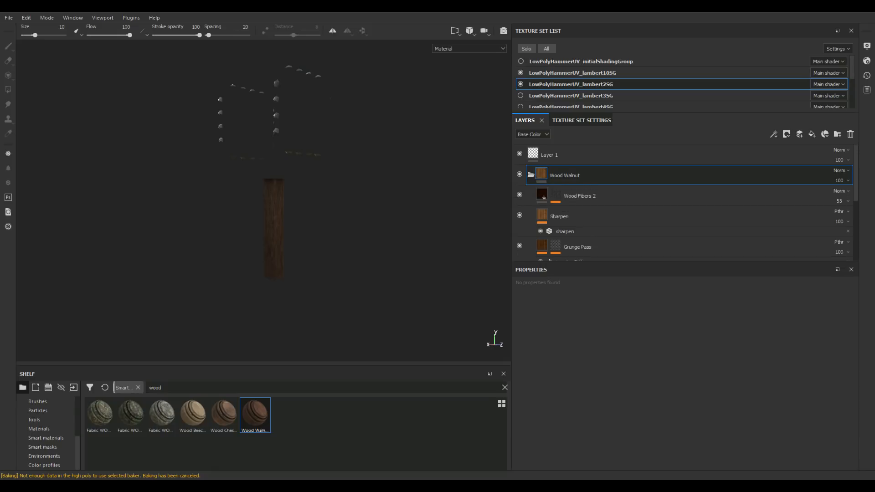
scroll(544, 197, "down", 6)
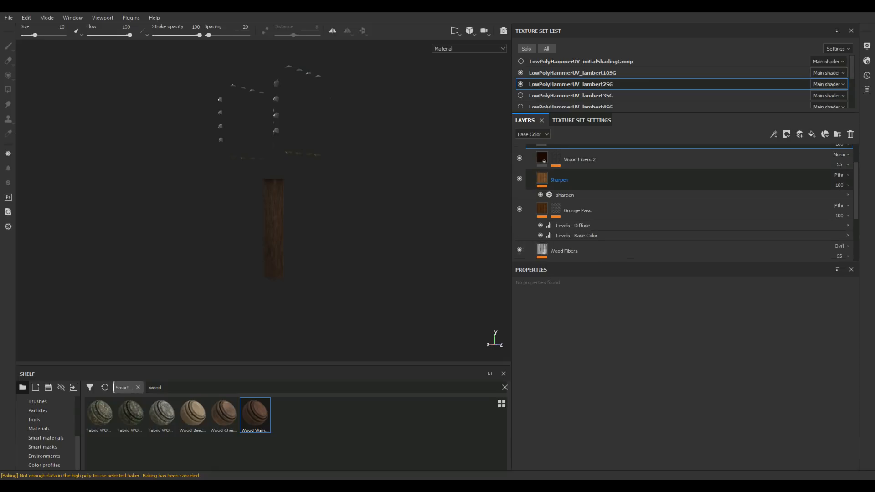
scroll(543, 197, "up", 6)
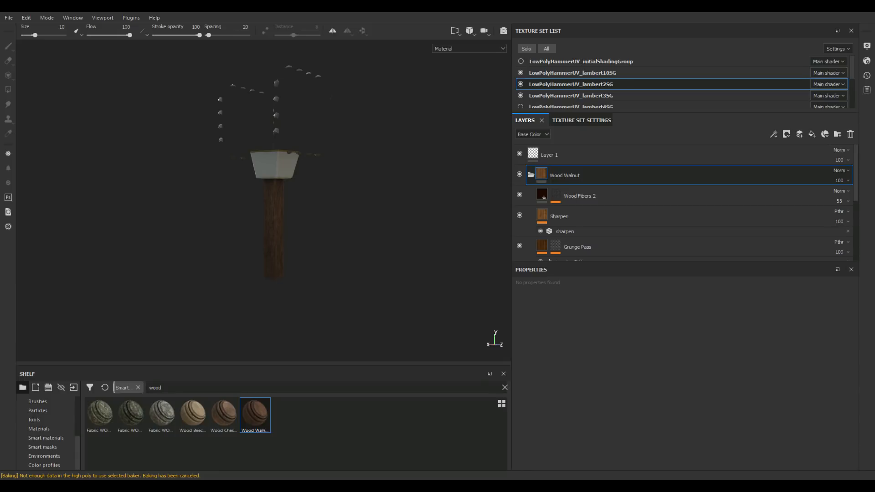
Step: Search for steel, try the Steel Painted Clearcoat smart material on the lambert3SG collar, and delete that material
left_click_drag(163, 388, 109, 388)
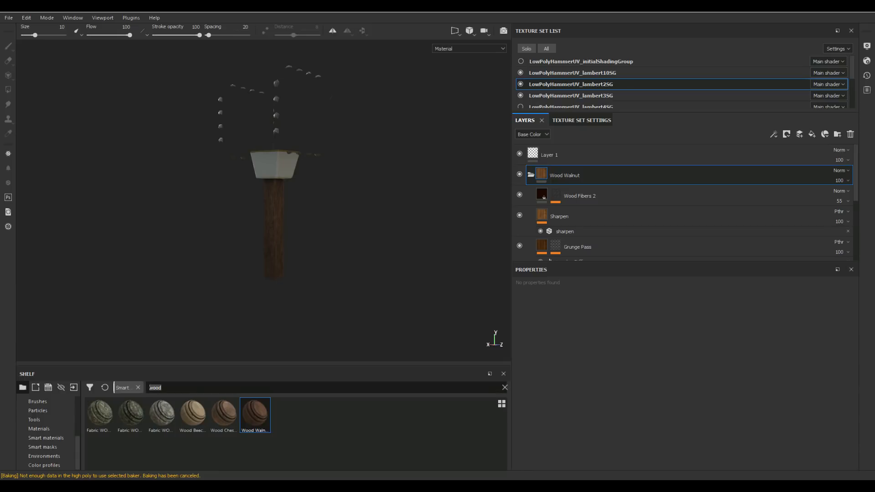
type("steel")
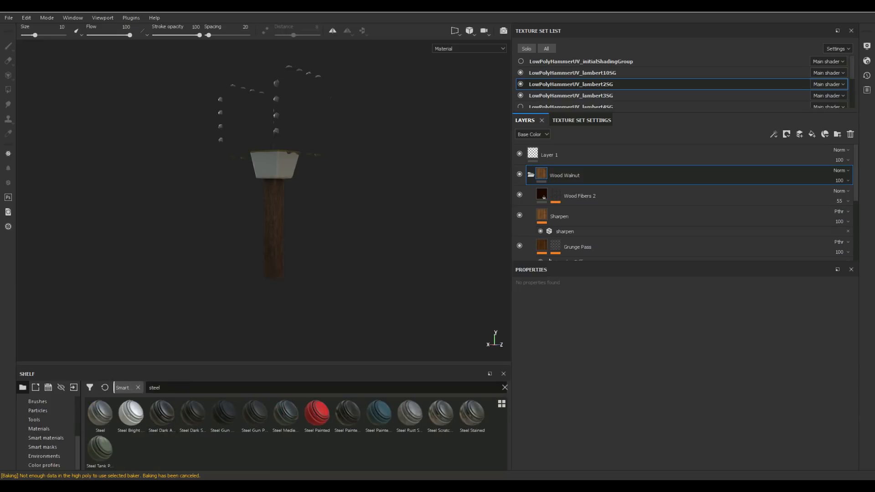
mouse_move(315, 413)
mouse_move(348, 413)
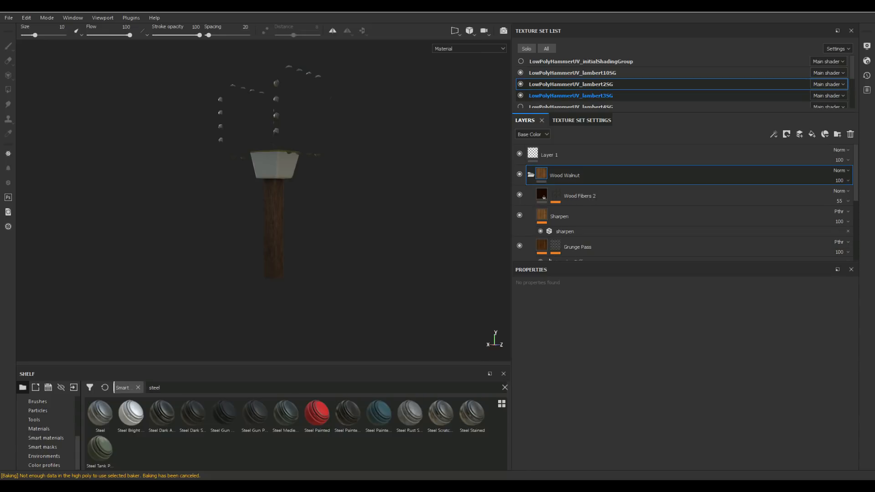
left_click(571, 96)
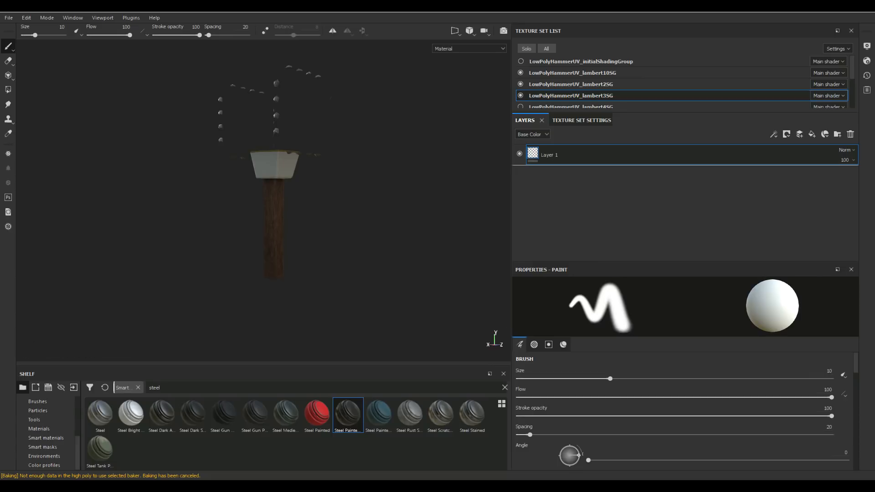
left_click_drag(348, 415, 593, 183)
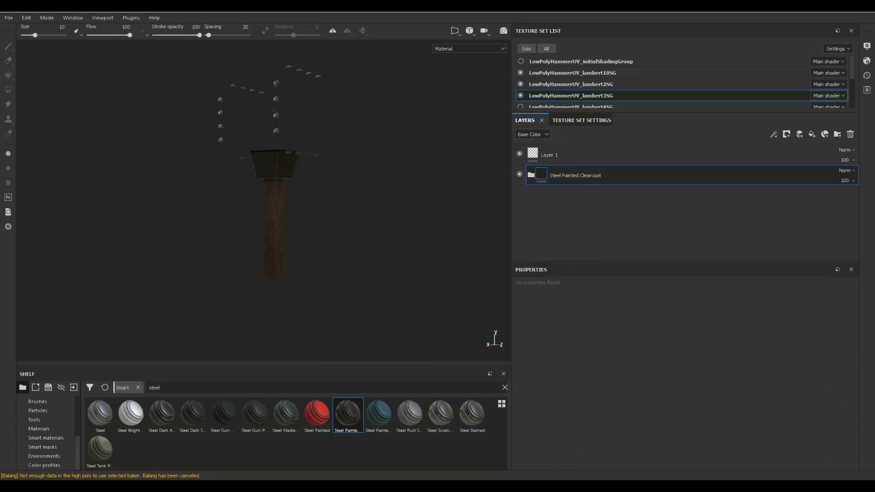
scroll(279, 246, "up", 5)
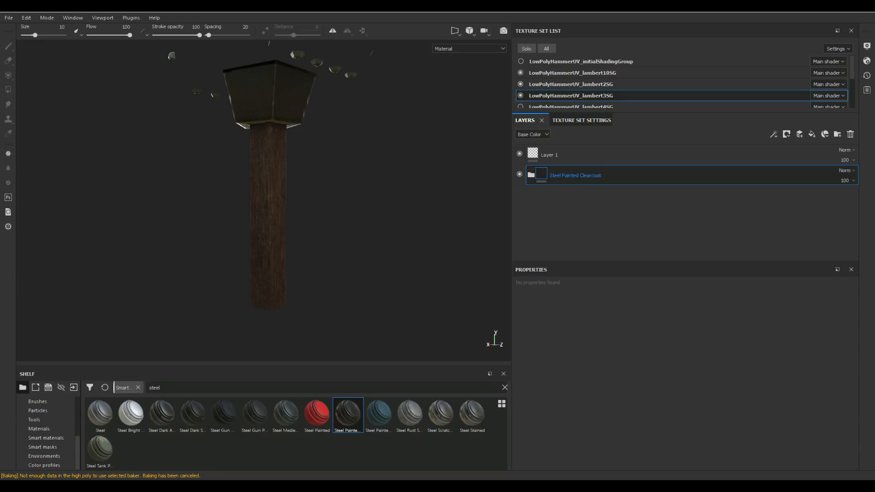
key("Delete")
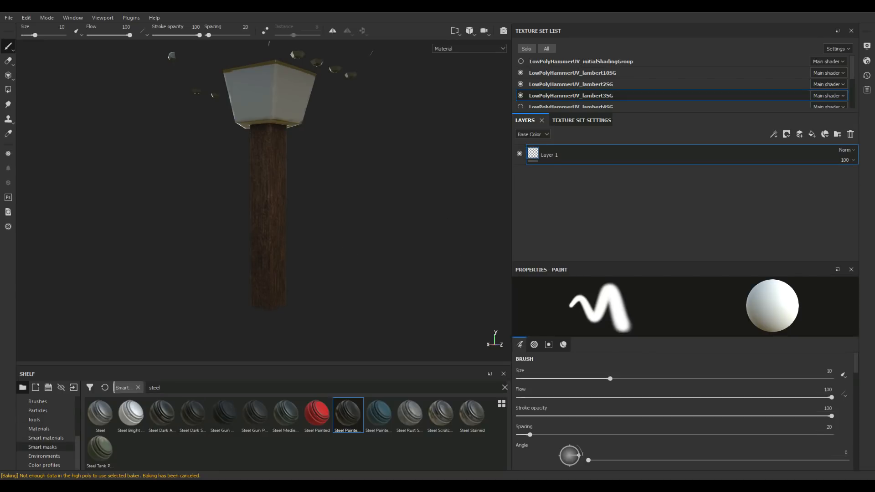
Step: Browse the materials and the full smart material collection, and apply Machinery to the lambert3SG collar
left_click(39, 429)
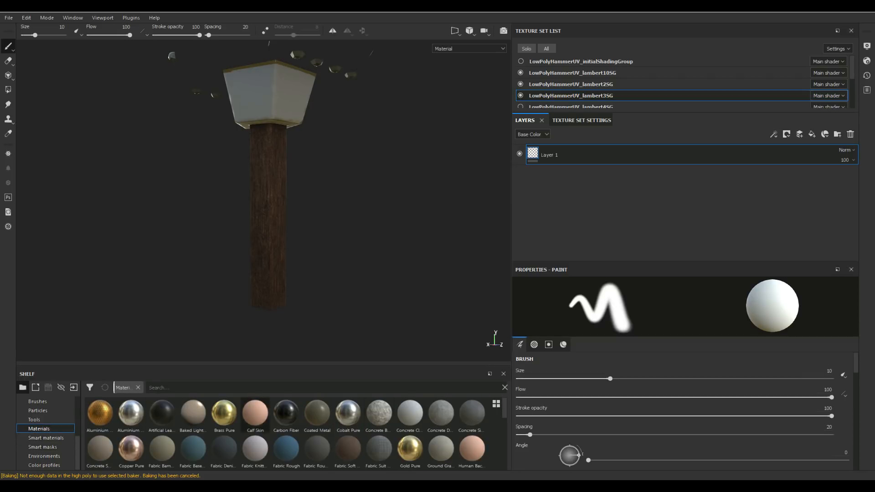
scroll(379, 415, "down", 5)
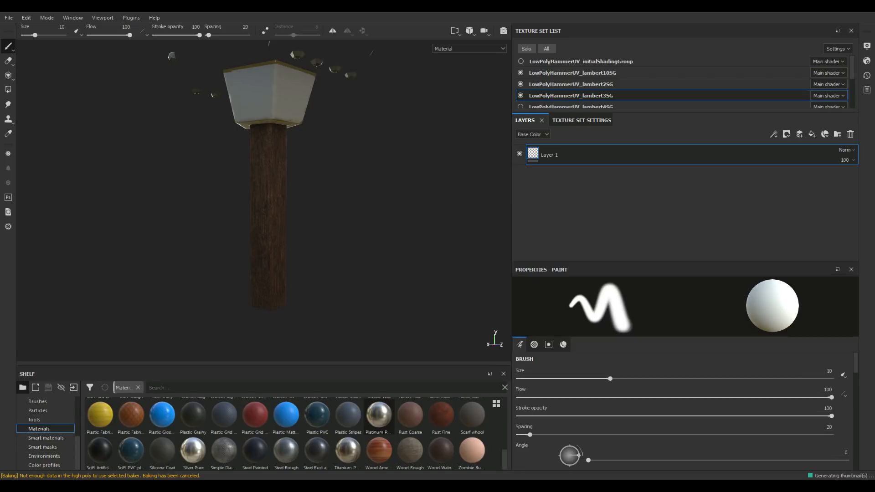
scroll(379, 416, "up", 5)
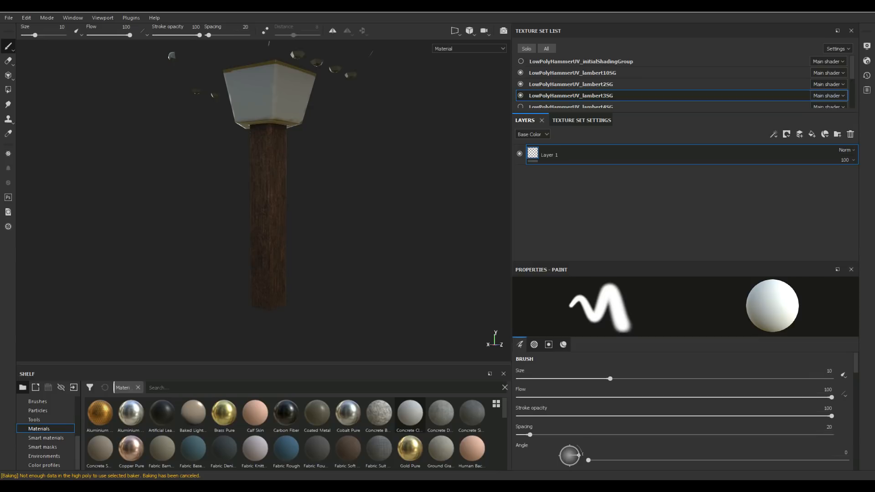
left_click(46, 438)
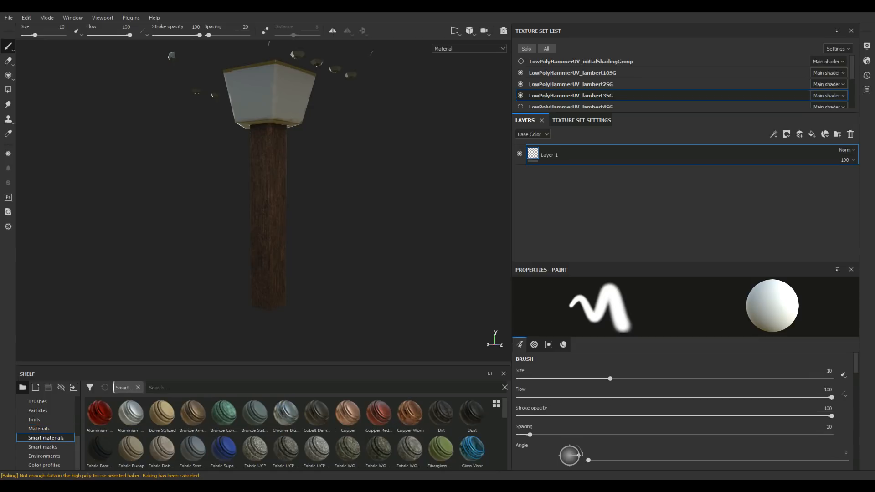
scroll(285, 413, "down", 10)
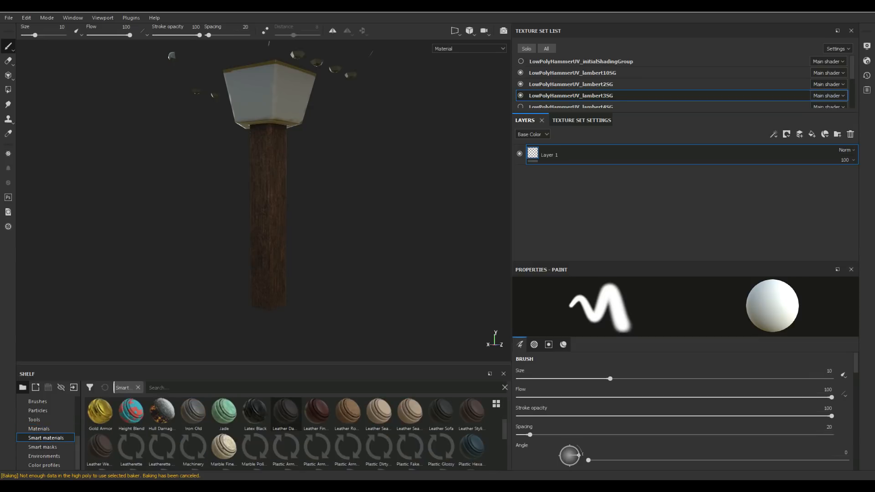
scroll(316, 418, "up", 3)
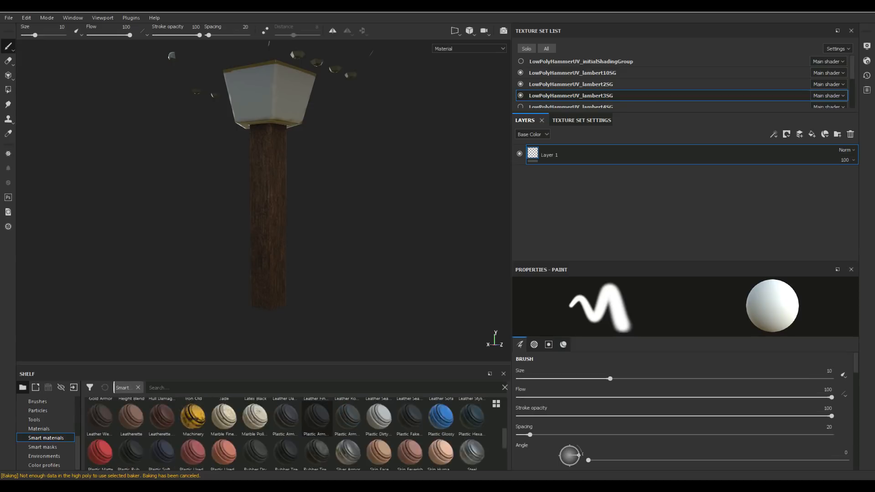
scroll(317, 418, "down", 3)
scroll(317, 417, "up", 3)
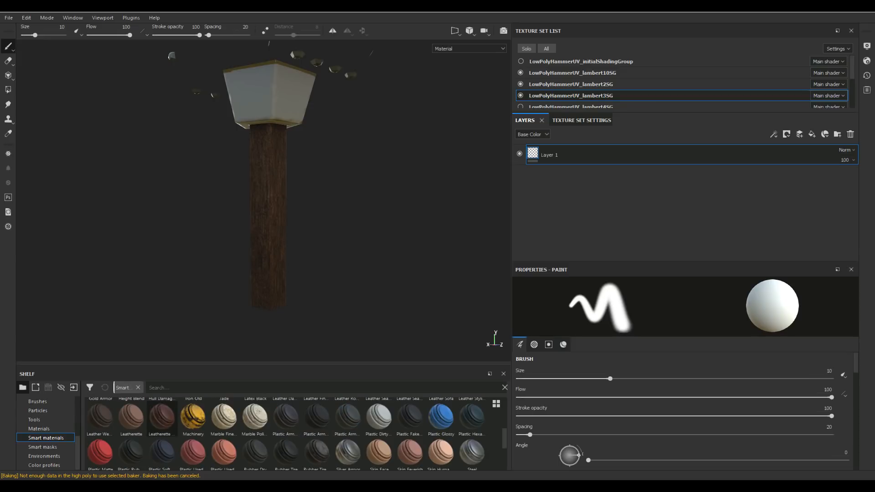
left_click_drag(193, 418, 607, 201)
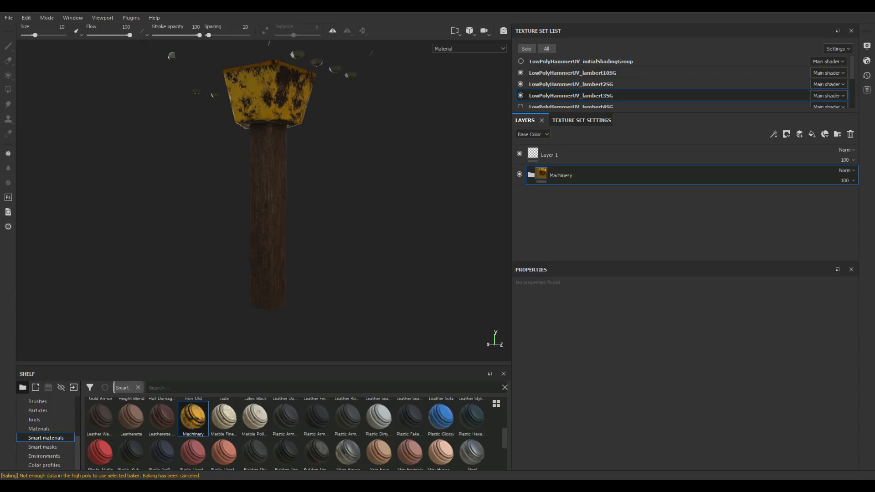
Step: Expand the Machinery folder on the lambert3SG collar and change the Metal Base layer's base color to dark brown
left_click(531, 175)
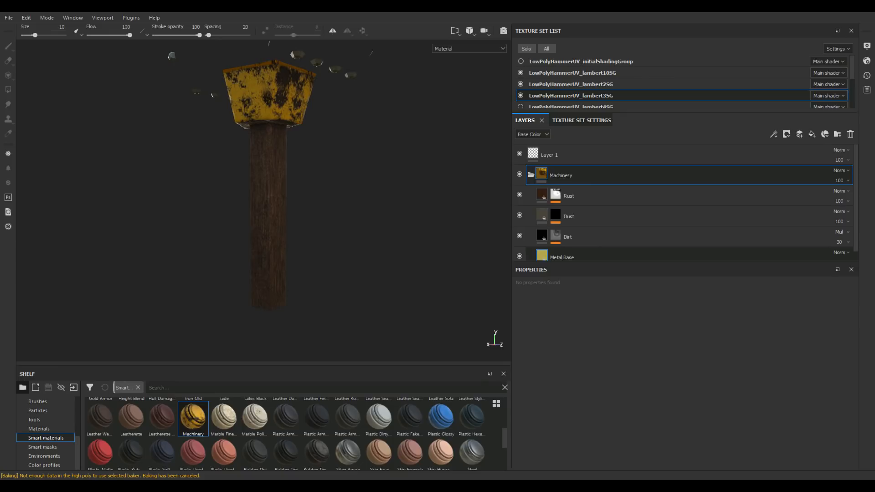
left_click(542, 256)
scroll(592, 370, "down", 4)
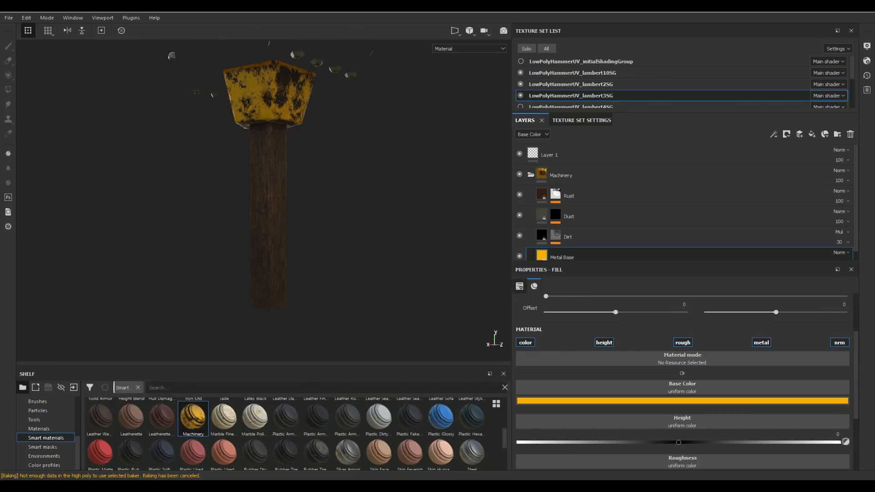
left_click(761, 401)
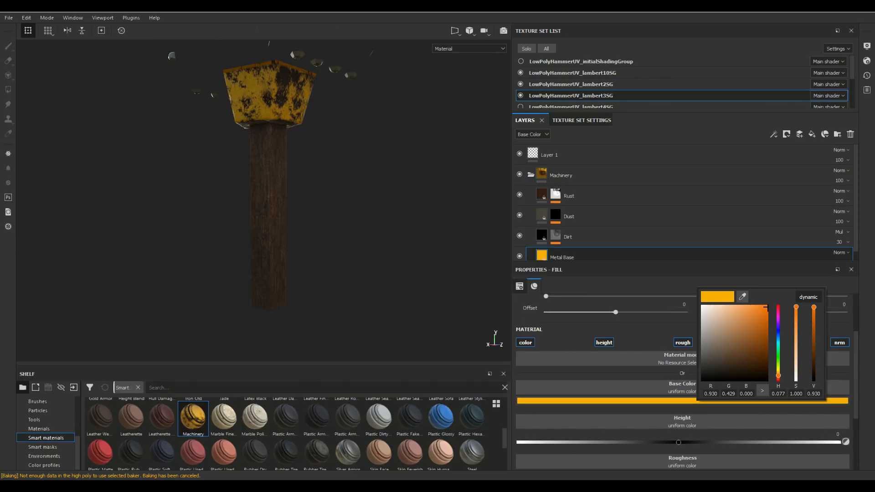
left_click_drag(766, 309, 718, 365)
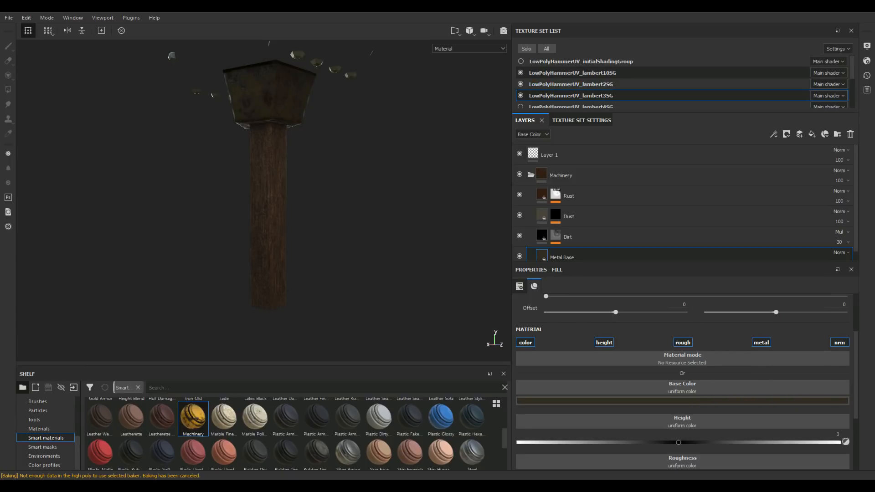
Step: Make the lambert4SG grip visible and search the smart materials for leather
scroll(593, 88, "down", 1)
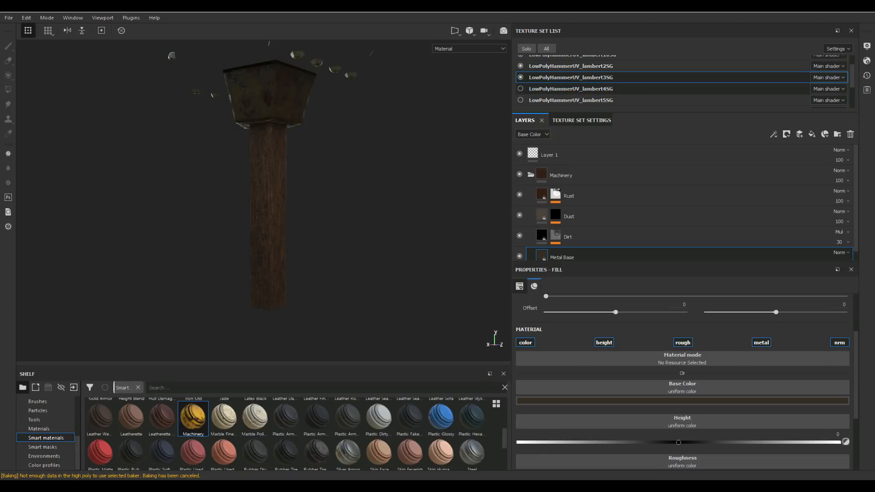
left_click(520, 89)
scroll(269, 201, "up", 2)
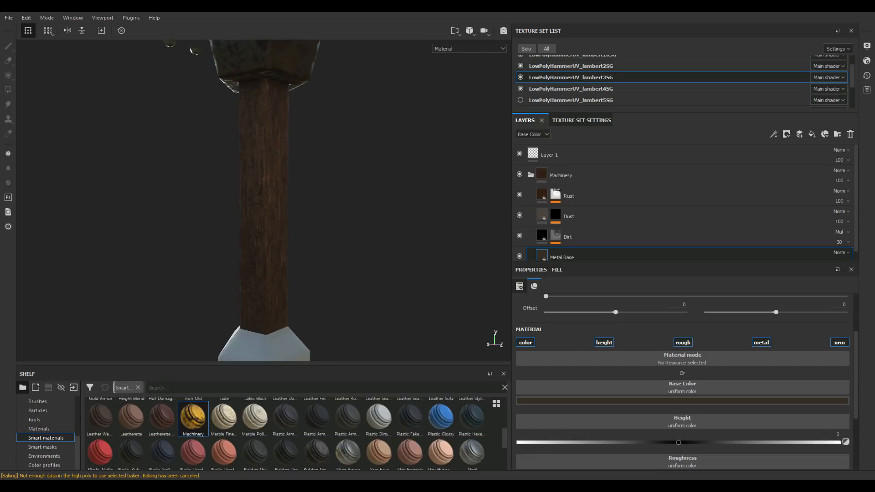
scroll(269, 201, "down", 6)
middle_click_drag(271, 219, 291, 138, "alt")
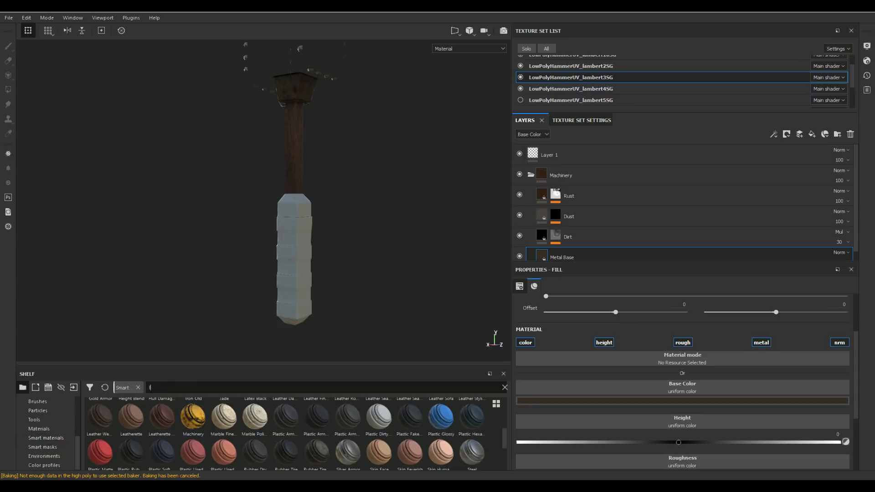
type("leather")
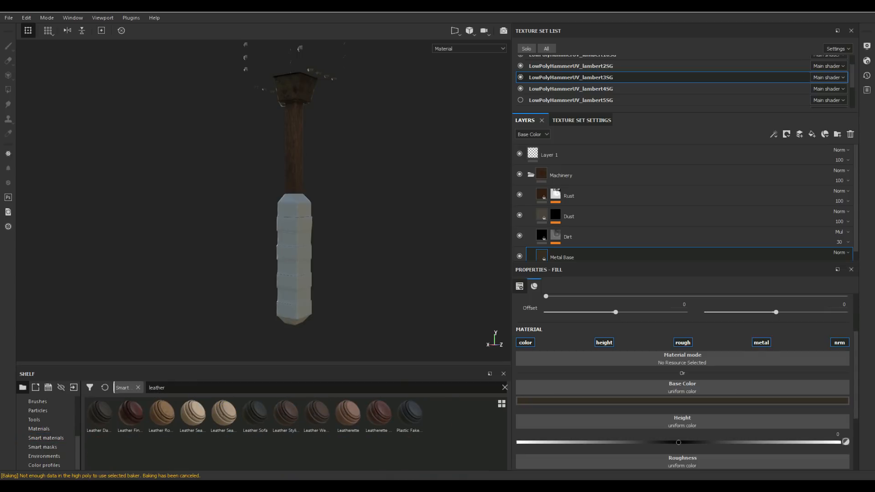
mouse_move(131, 413)
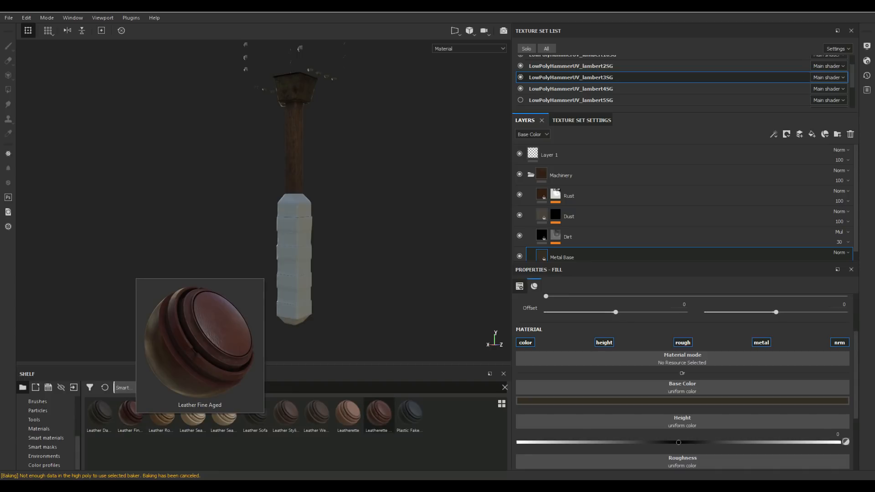
mouse_move(379, 413)
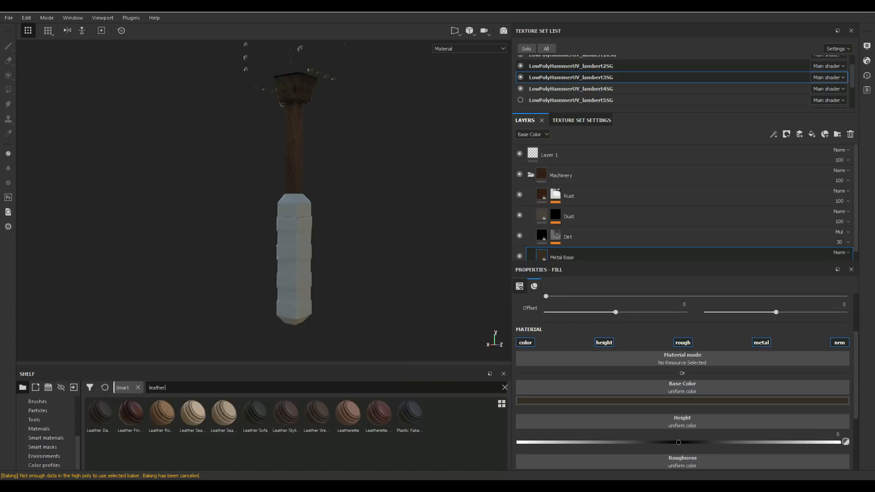
Step: Select the lambert4SG texture set and apply the Leatherette Damaged smart material to the grip
left_click(520, 89)
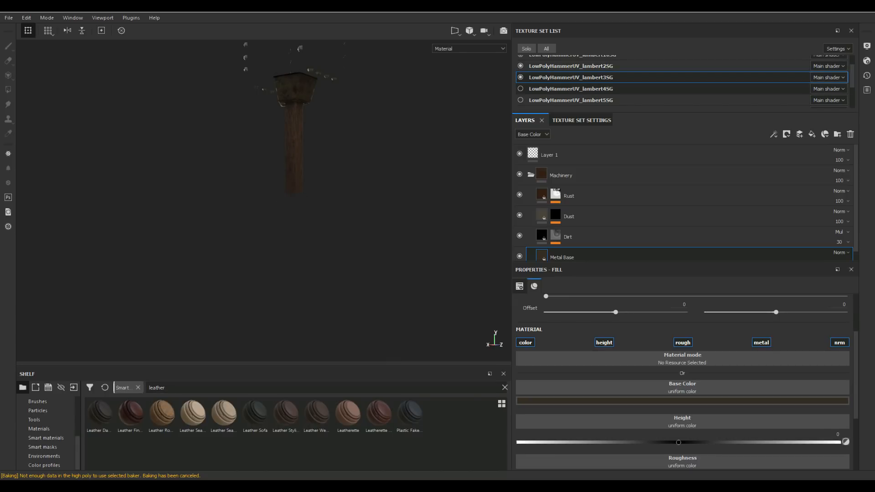
left_click(521, 89)
left_click(569, 89)
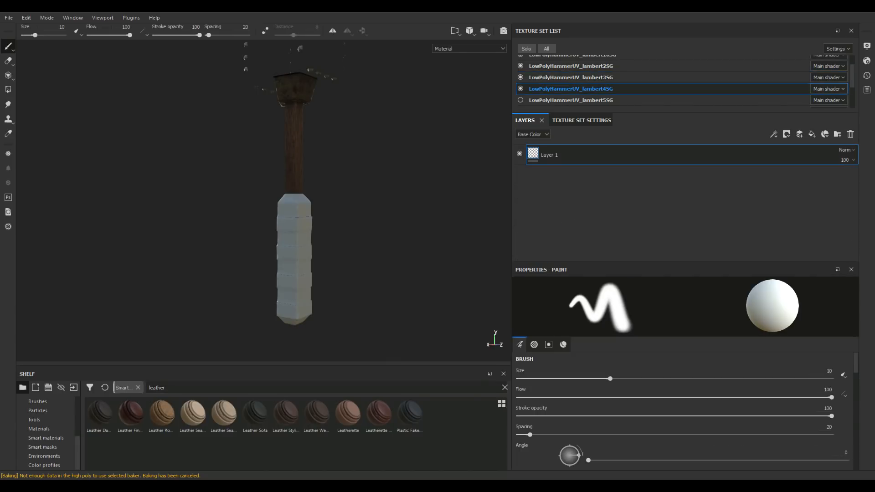
left_click(379, 415)
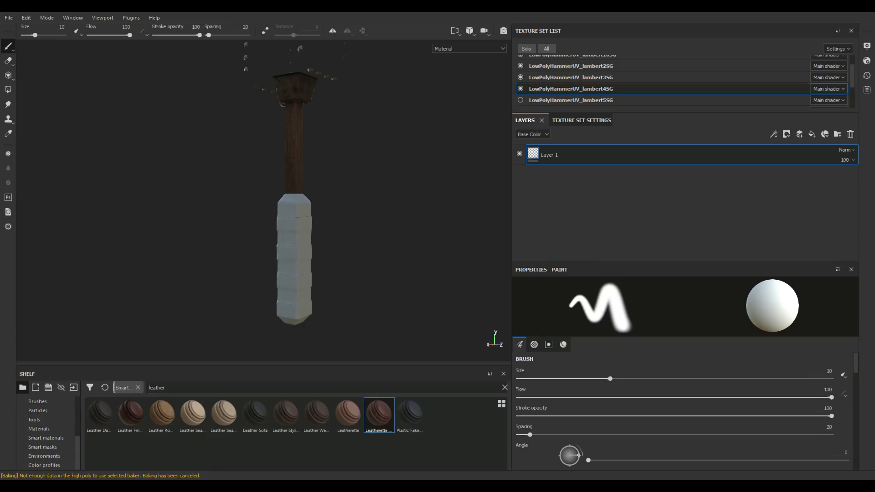
left_click_drag(379, 414, 593, 182)
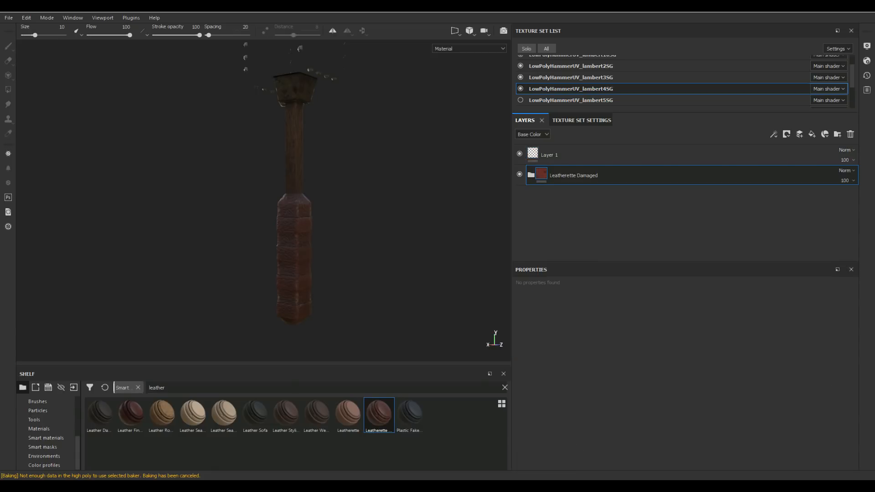
scroll(299, 164, "up", 3)
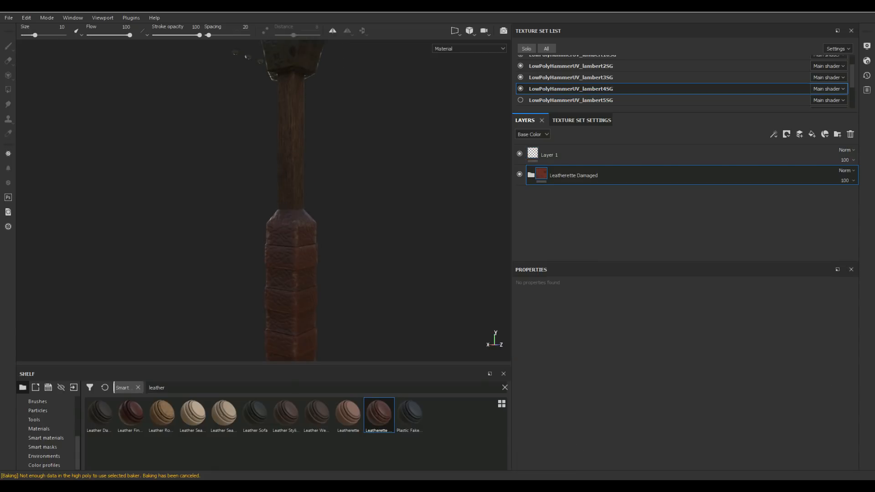
scroll(314, 257, "up", 2)
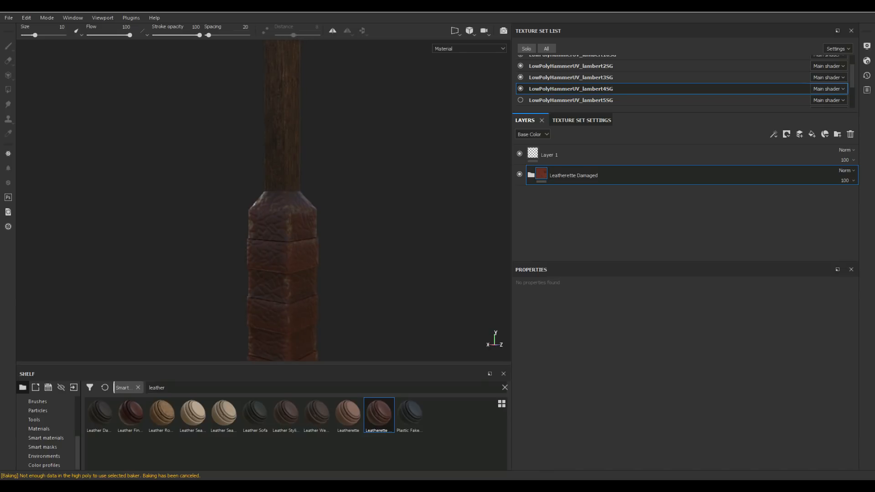
Step: Expand the Leatherette Damaged folder and change its Base Color layer to a darker, less saturated reddish brown
left_click(531, 175)
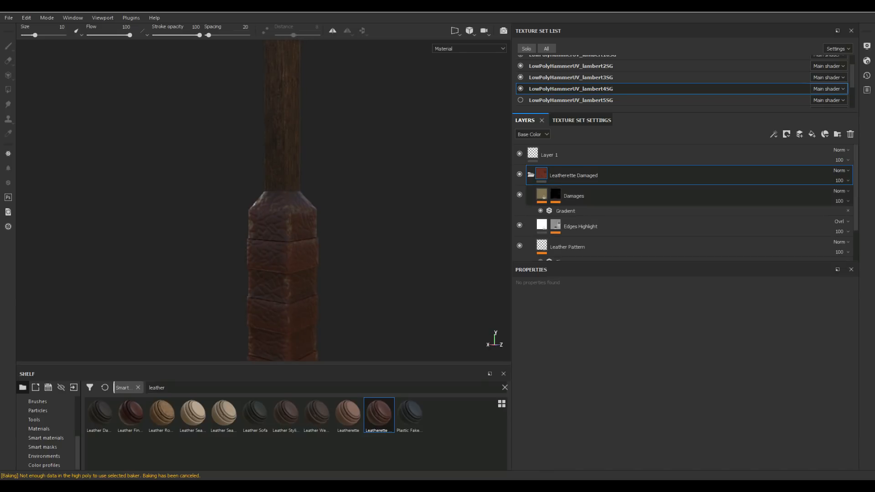
scroll(684, 205, "down", 3)
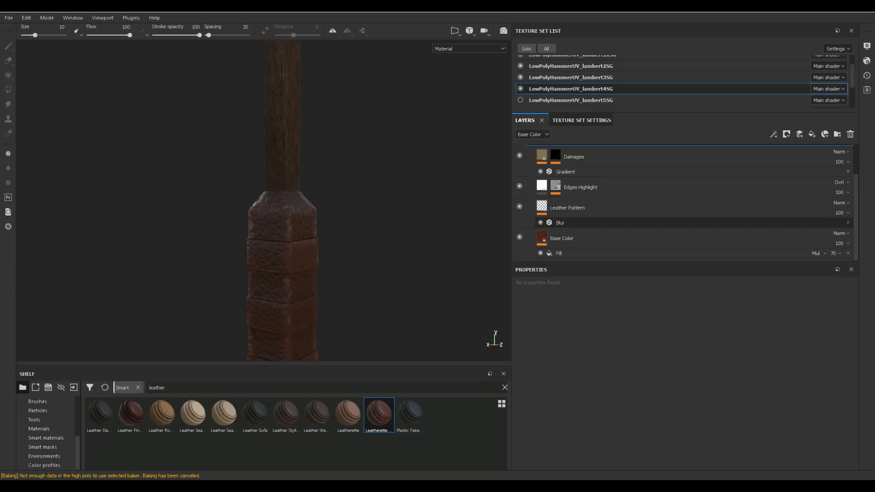
scroll(565, 231, "up", 1)
scroll(563, 238, "down", 1)
left_click(563, 238)
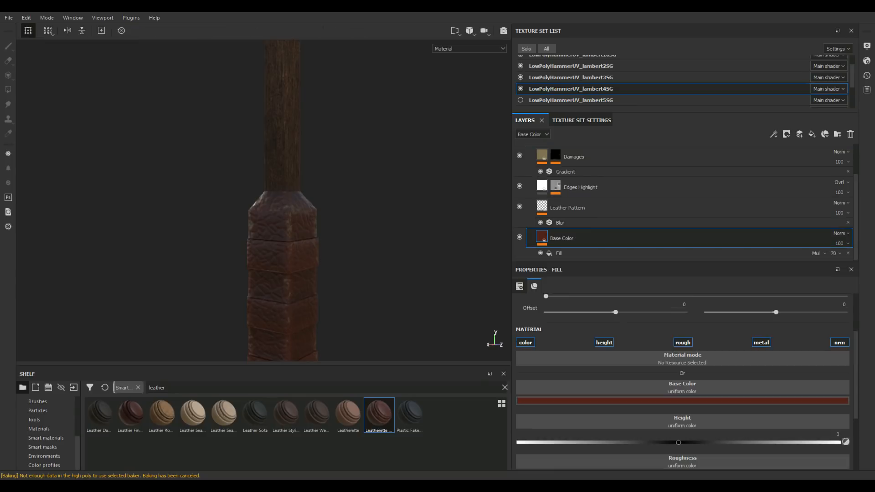
left_click(683, 400)
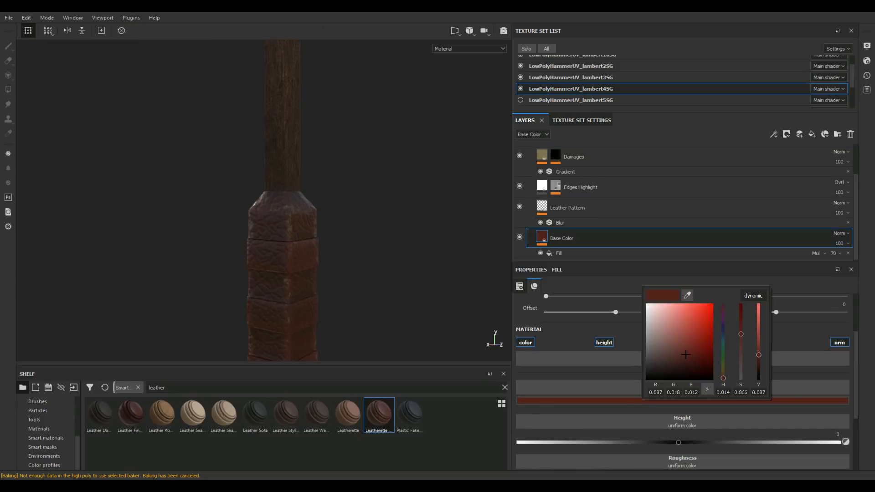
left_click_drag(685, 354, 680, 359)
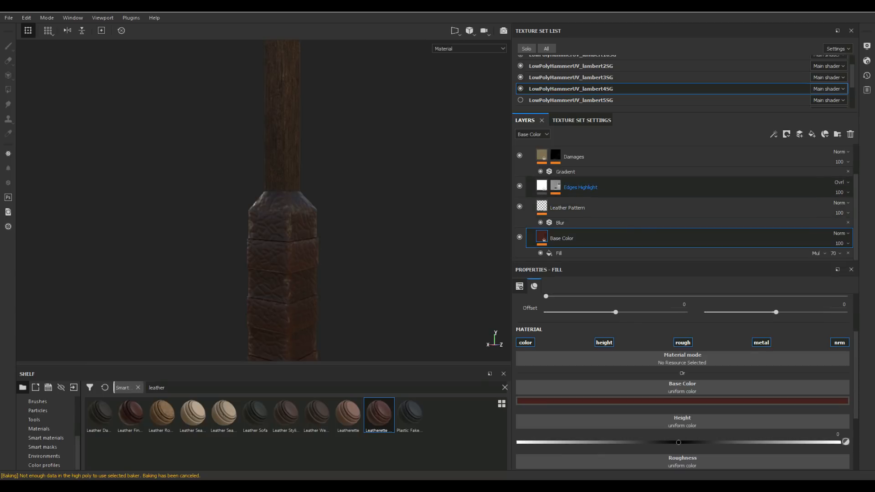
Step: Set the brush size to 5.26 on the Damages layer's mask and inspect that layer's fill settings
left_click(556, 155)
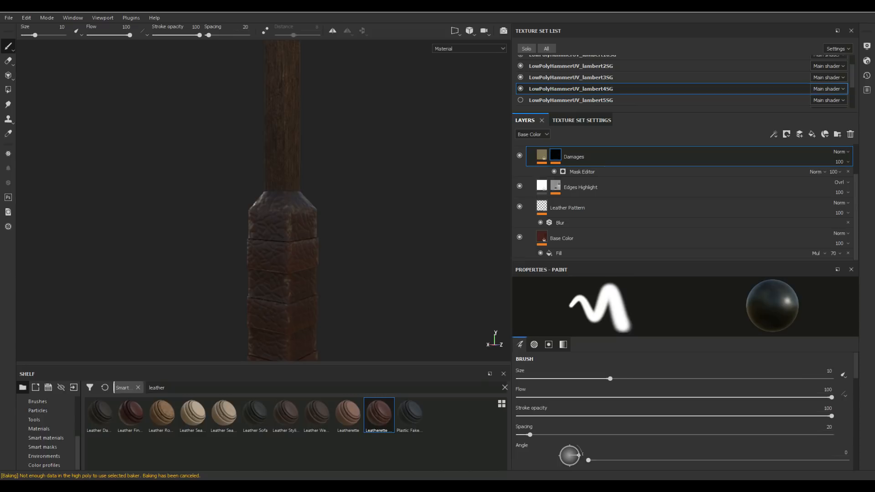
left_click_drag(611, 379, 582, 379)
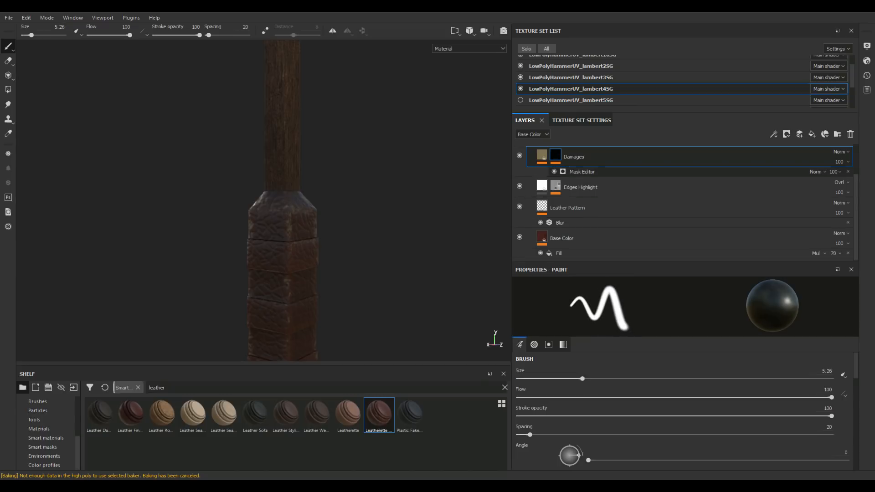
left_click(543, 156)
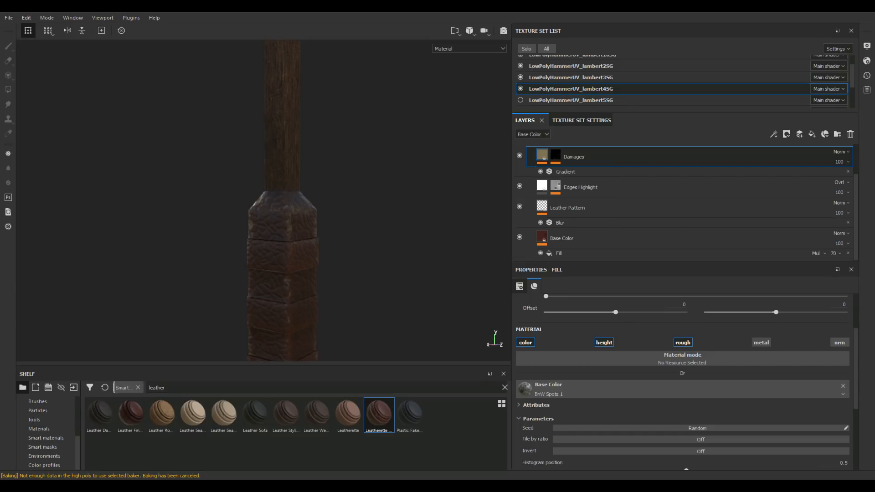
scroll(312, 258, "up", 2)
scroll(312, 257, "down", 8)
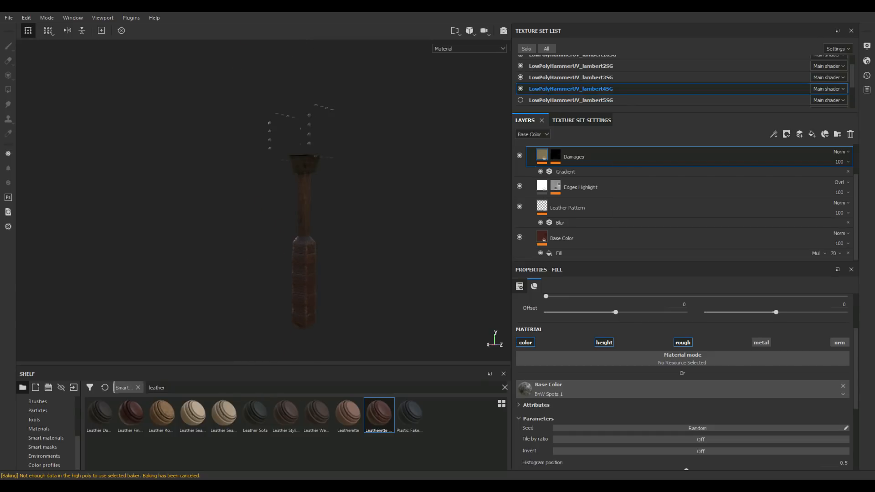
Step: Make the lambert5SG pommel visible, search the smart materials for steel, and apply Steel Stained to that texture set
left_click(521, 100)
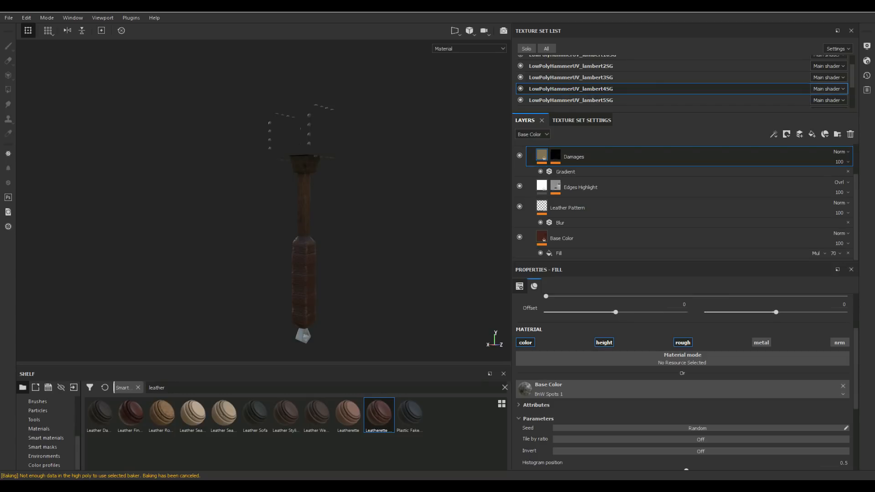
middle_click_drag(304, 283, 294, 211, "alt")
scroll(288, 182, "up", 3)
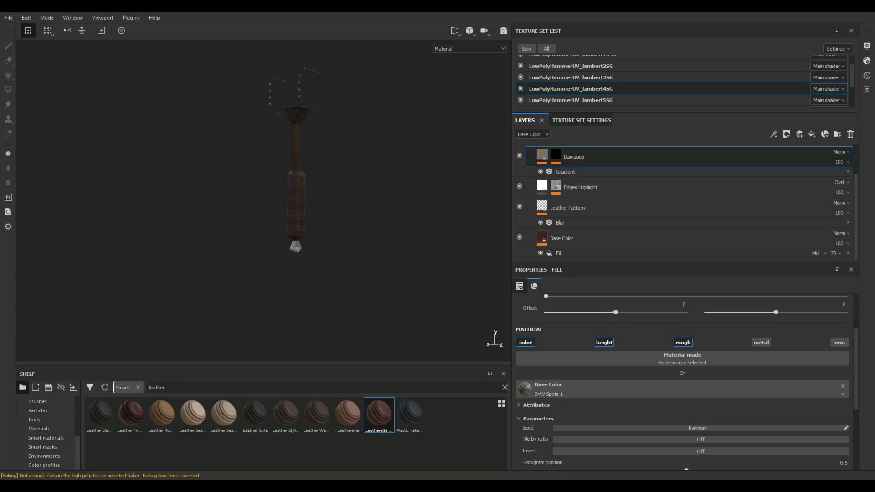
left_click_drag(170, 388, 91, 388)
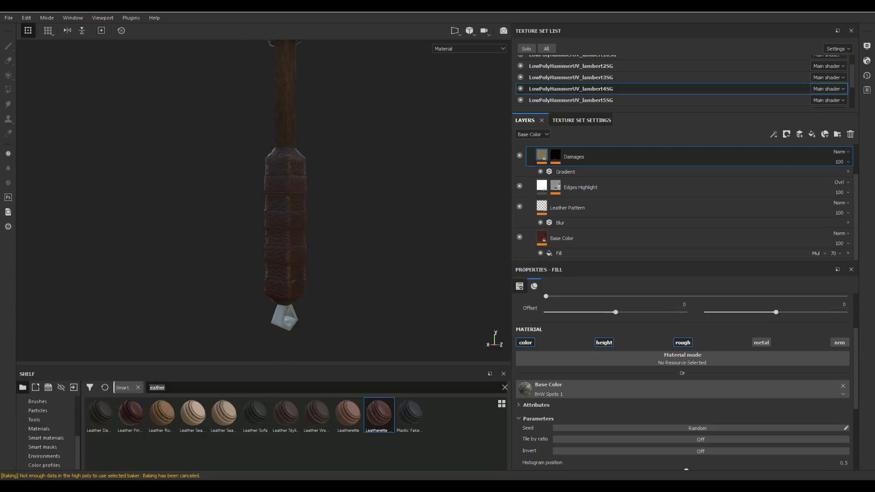
type("steel")
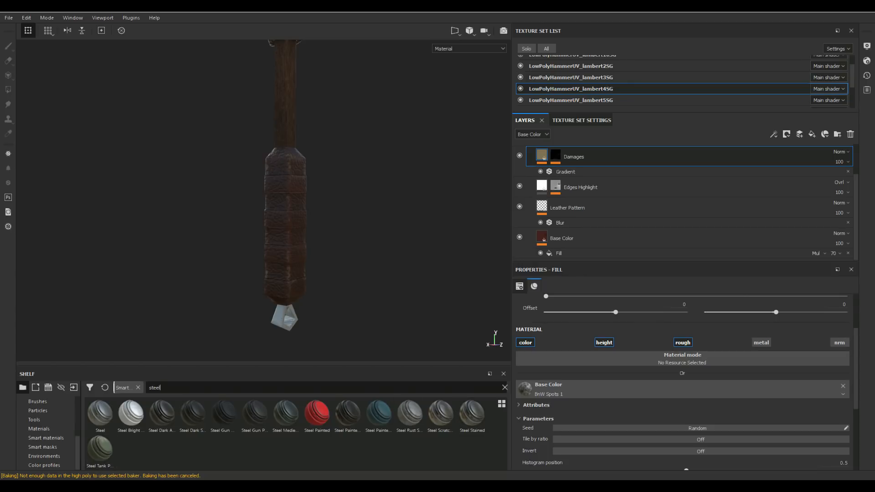
left_click(570, 100)
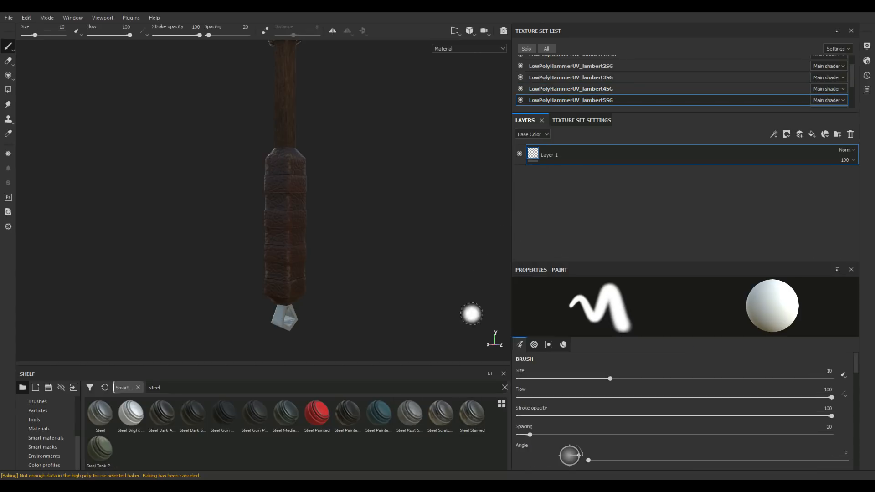
left_click_drag(472, 415, 588, 183)
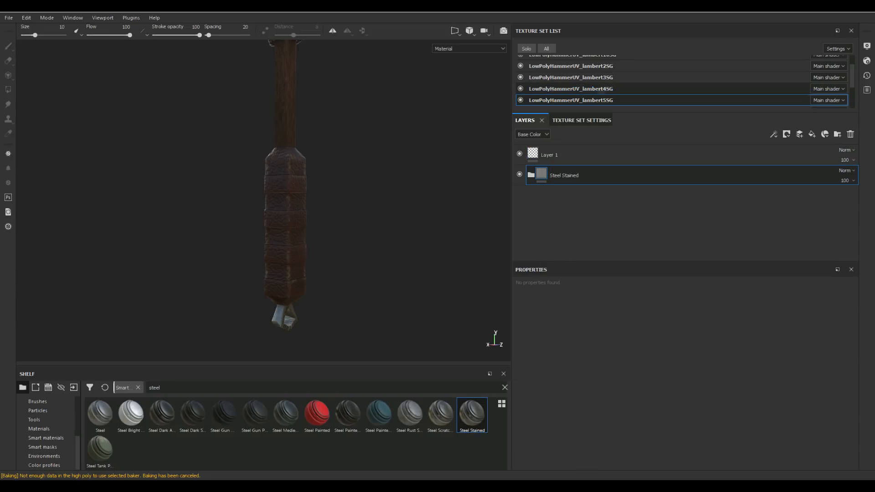
Step: Make the lambert6SG wrist strap visible and search the smart materials for leather
scroll(684, 82, "down", 1)
left_click(520, 93)
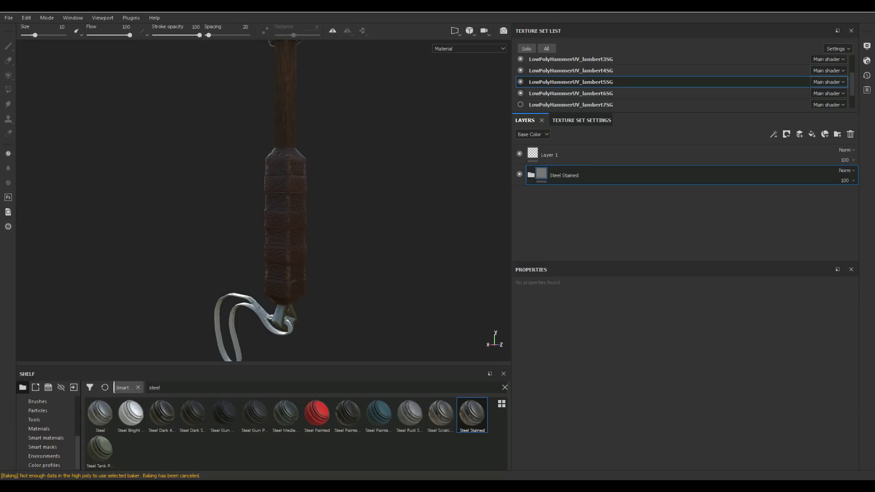
middle_click_drag(274, 274, 287, 170, "alt")
left_click_drag(287, 170, 345, 171, "alt")
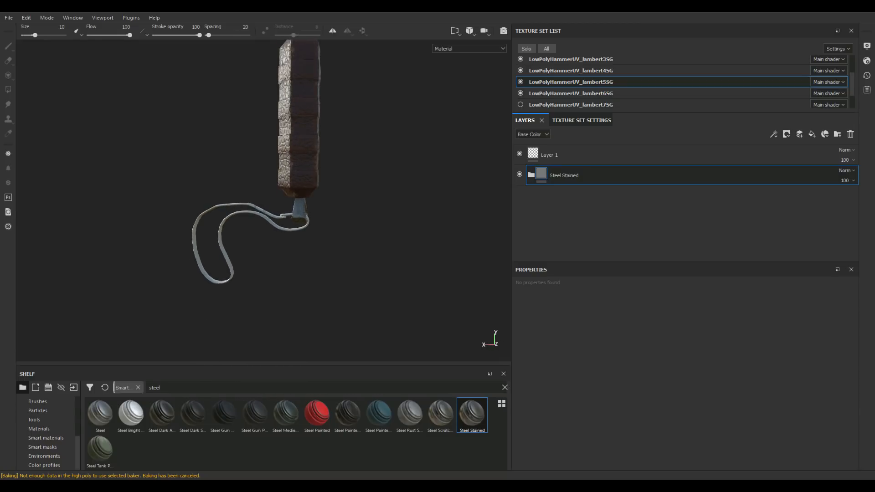
middle_click_drag(344, 171, 371, 169, "alt")
scroll(371, 169, "down", 1)
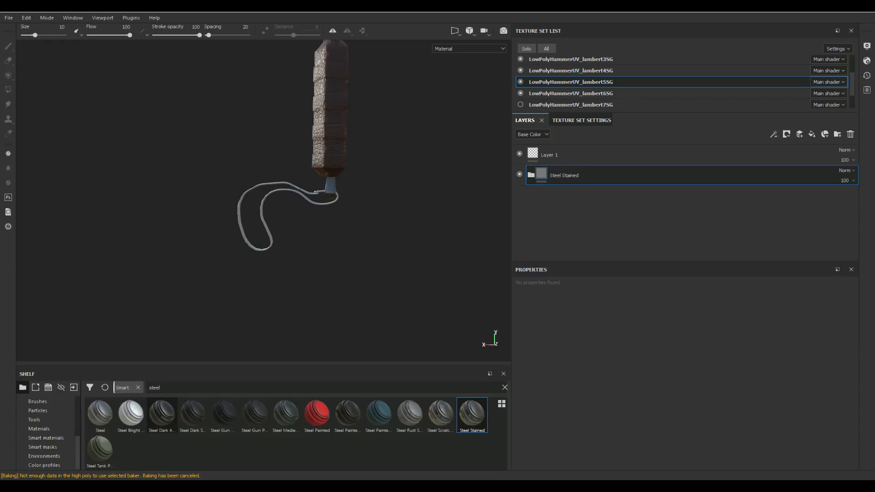
left_click_drag(167, 388, 74, 387)
type("leather")
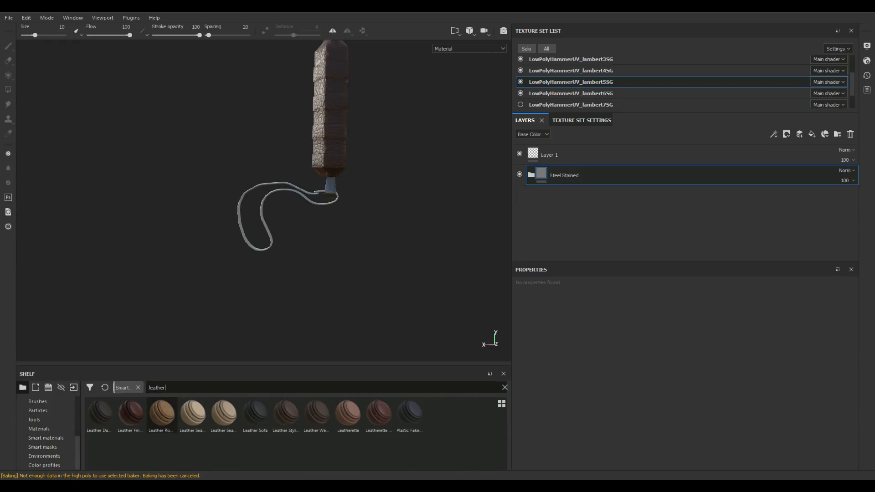
Step: Try the Leather Rough smart material on the lambert6SG wrist strap
mouse_move(162, 414)
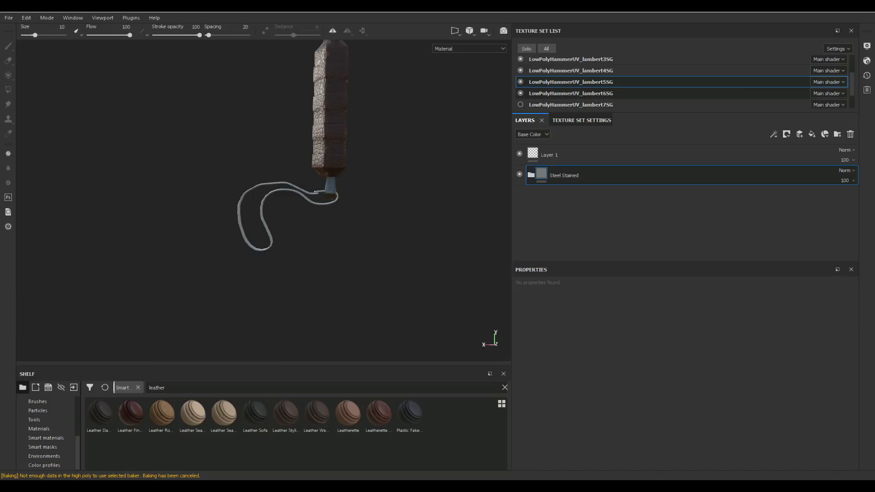
left_click(571, 93)
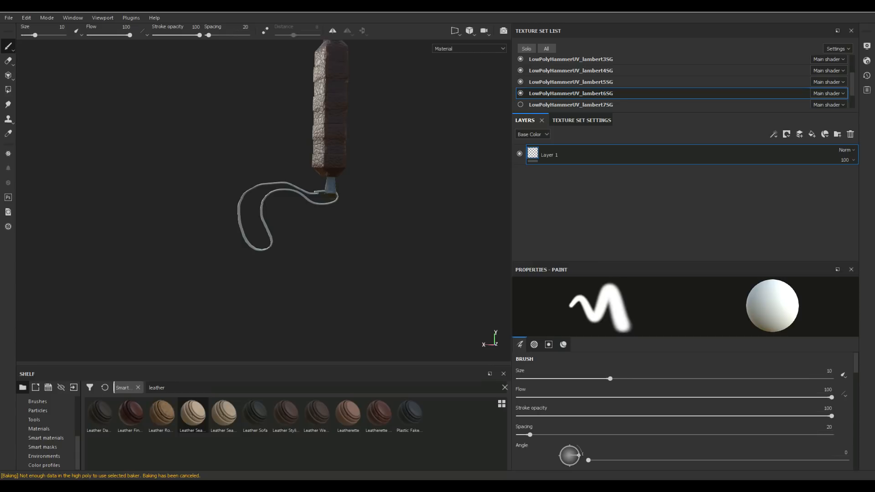
left_click_drag(162, 414, 616, 196)
scroll(282, 205, "up", 3)
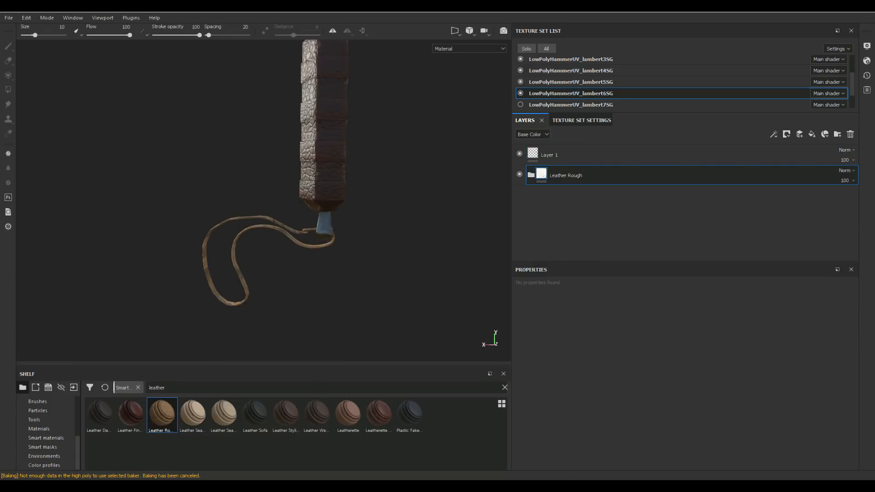
left_click_drag(282, 205, 326, 219, "alt")
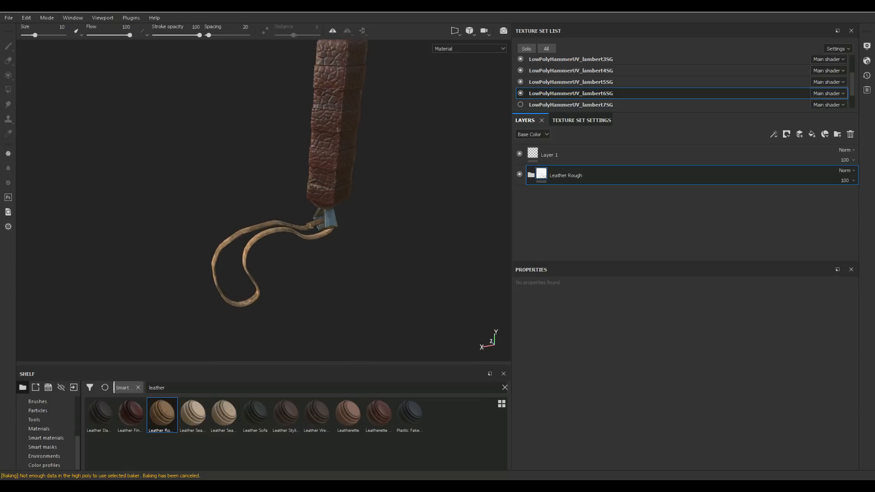
Step: Try a dark brown base color on the Dust layer inside Leather Rough and delete the whole Leather Rough folder
left_click(531, 175)
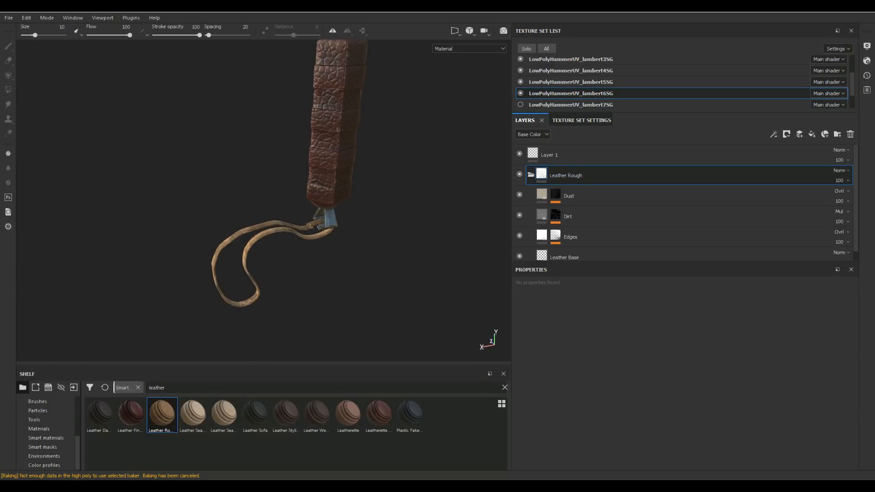
scroll(565, 216, "down", 1)
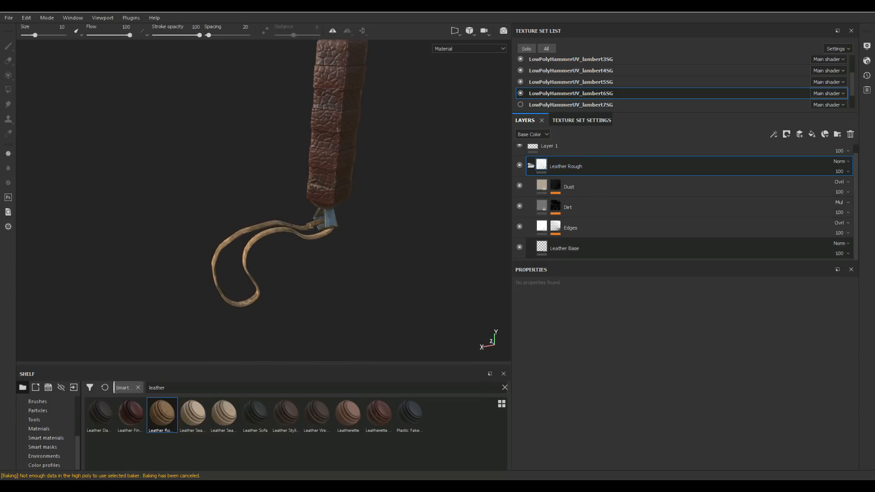
left_click(542, 185)
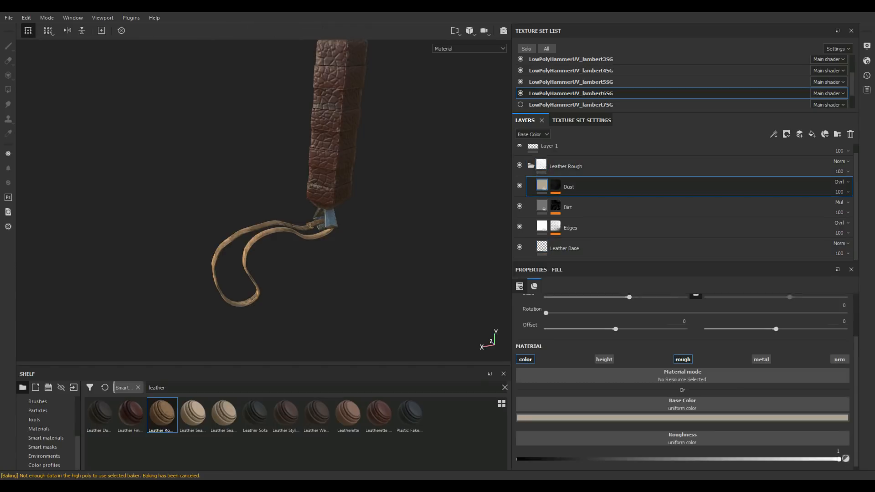
left_click(707, 417)
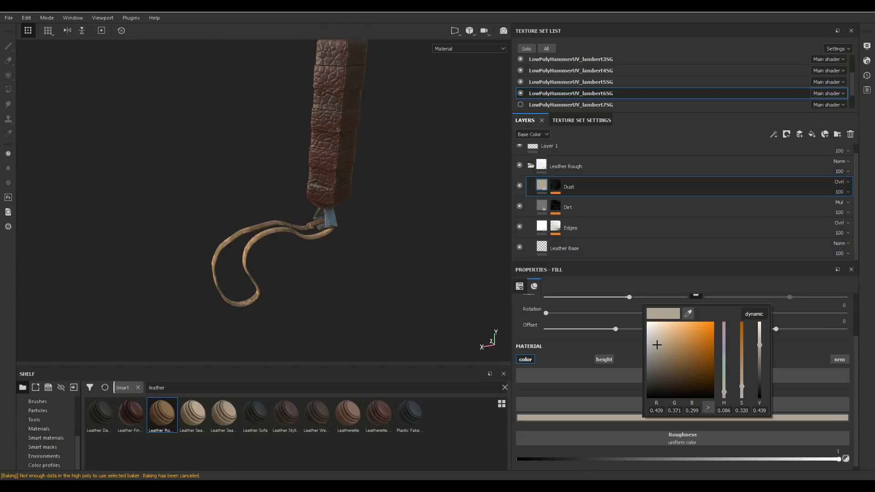
left_click_drag(657, 345, 679, 387)
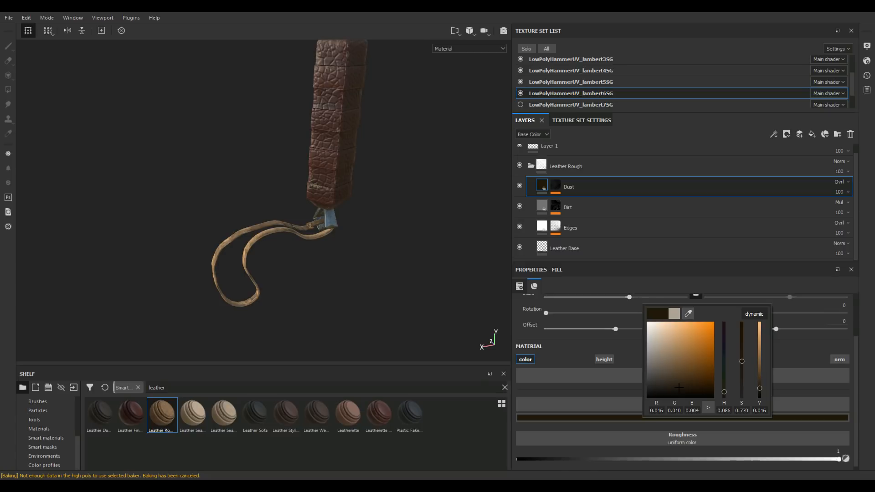
left_click(542, 247)
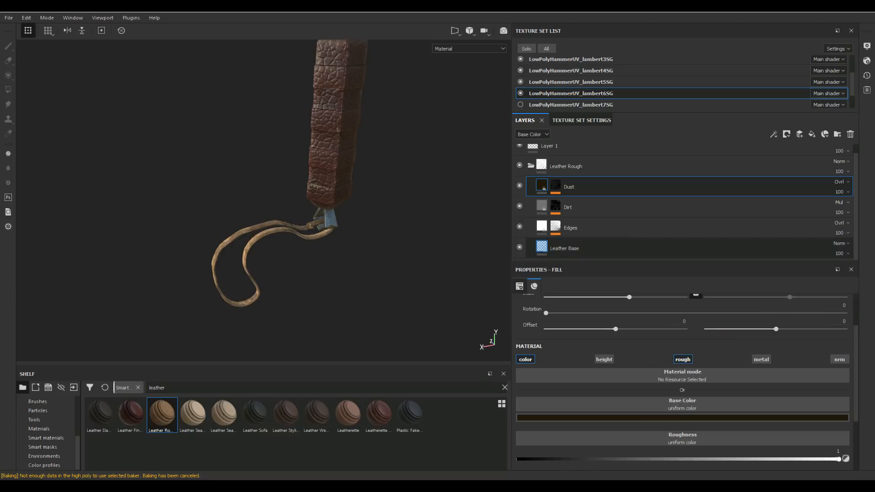
scroll(683, 359, "down", 1)
left_click(669, 414)
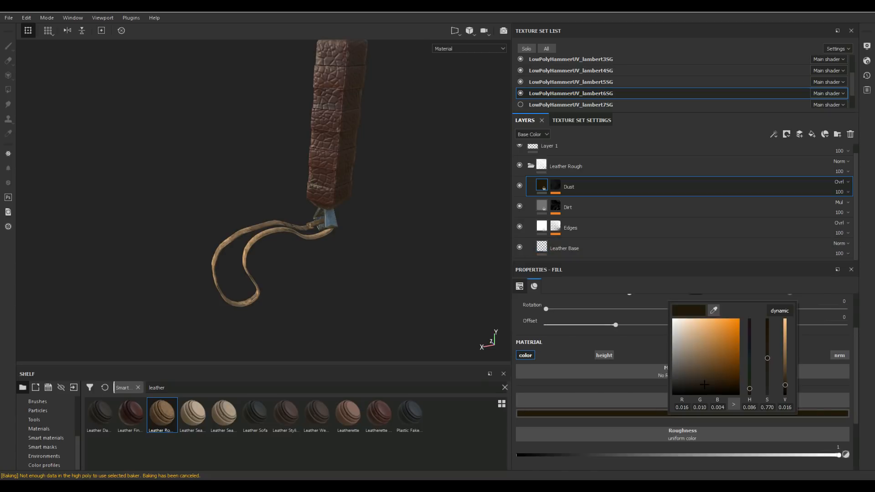
left_click_drag(705, 385, 698, 383)
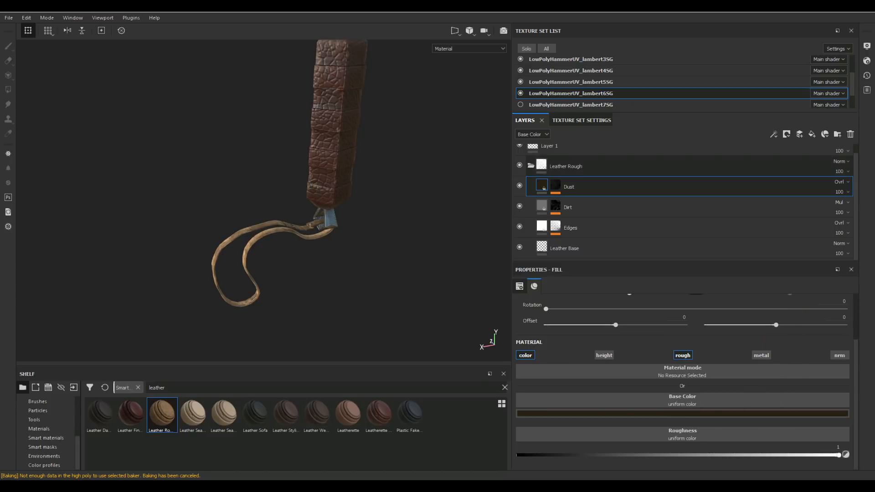
left_click(566, 167)
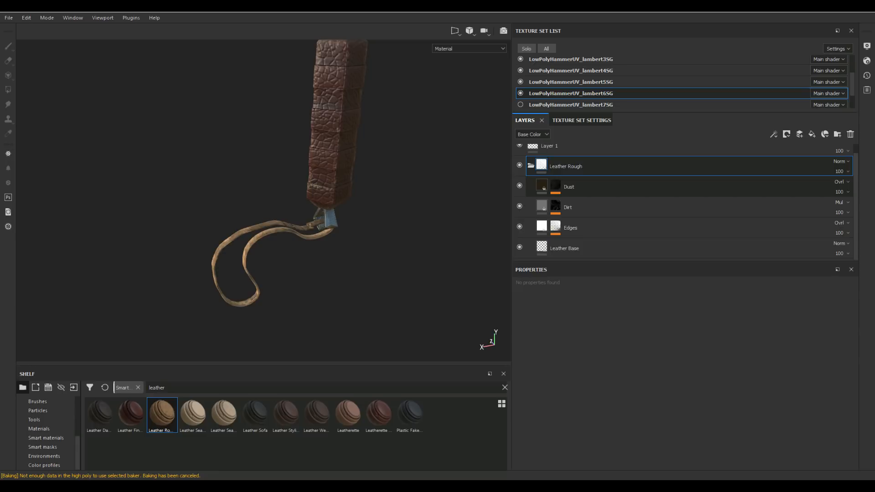
key("Delete")
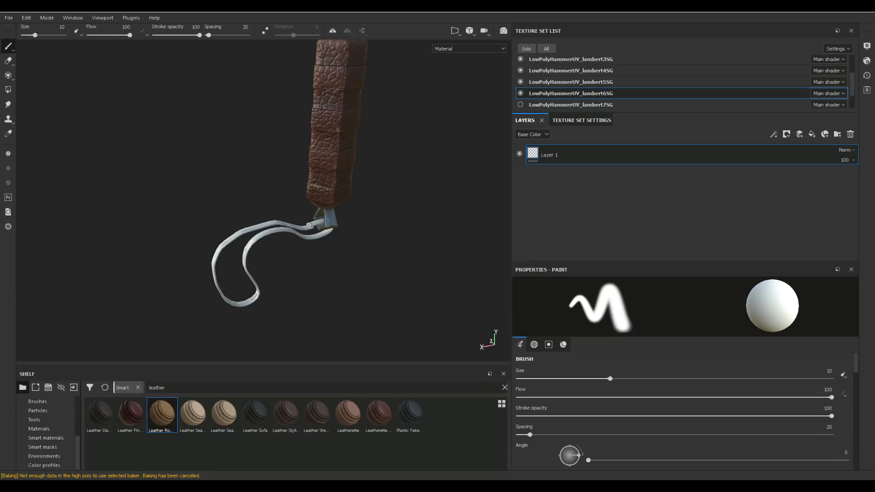
Step: Apply the Leatherette Damaged smart material to the lambert6SG wrist strap
mouse_move(255, 413)
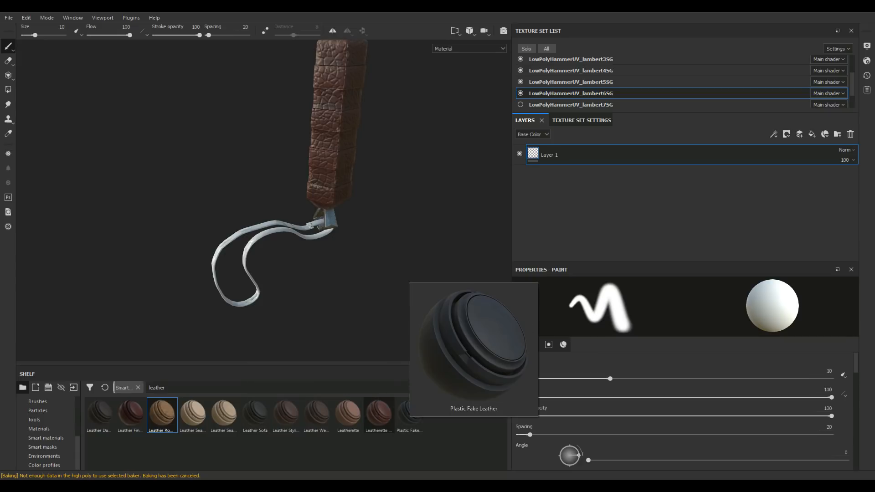
mouse_move(386, 418)
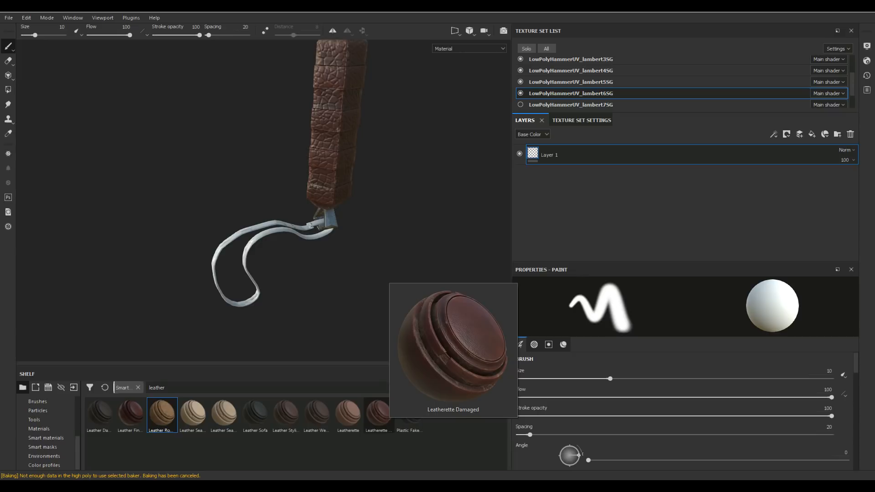
left_click_drag(379, 415, 586, 184)
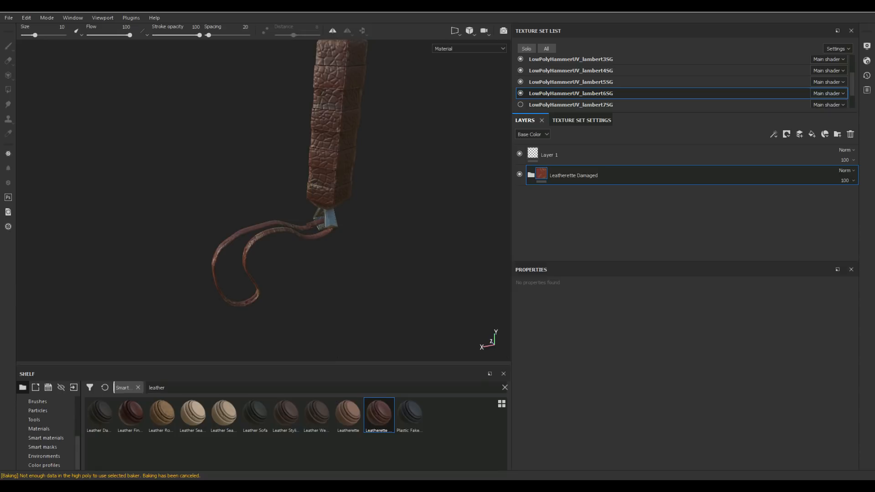
Step: Expand the Leatherette Damaged folder and set the Leather Pattern layer's triplanar Y rotation to 109.08
left_click(531, 175)
scroll(593, 175, "down", 3)
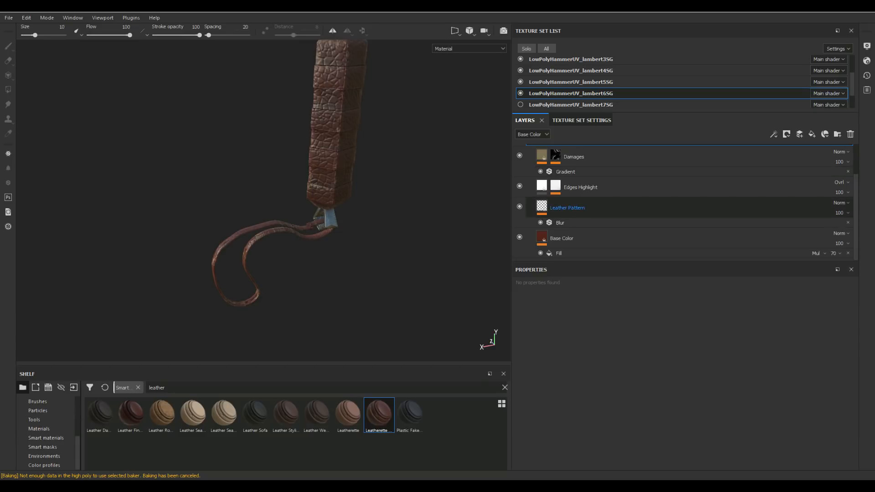
left_click(567, 208)
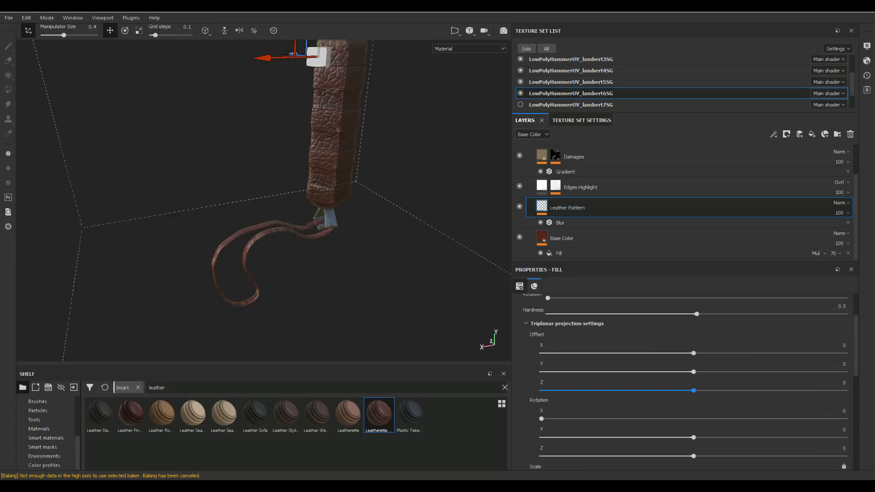
scroll(693, 392, "down", 5)
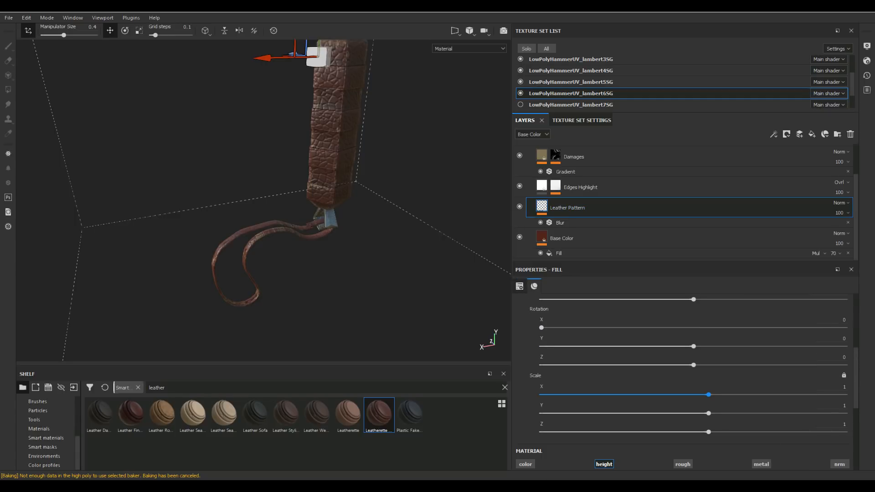
left_click_drag(694, 347, 786, 347)
scroll(315, 151, "up", 4)
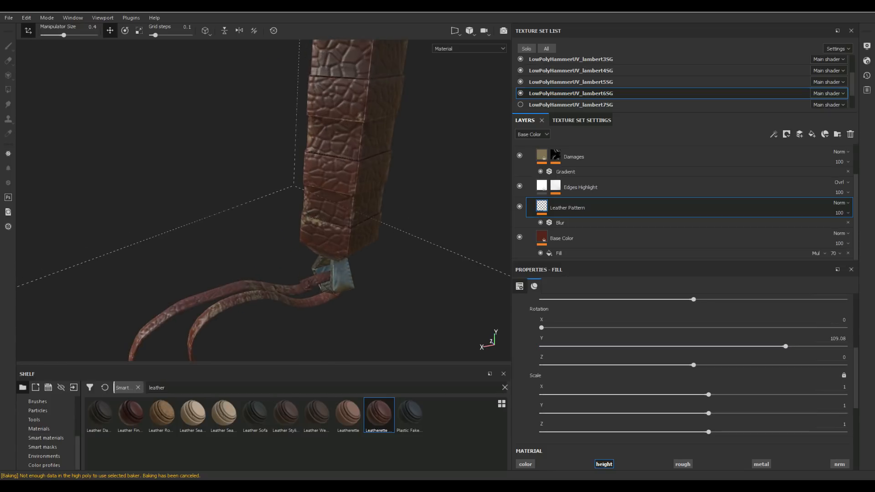
middle_click_drag(335, 255, 335, 215, "alt")
scroll(335, 214, "up", 4)
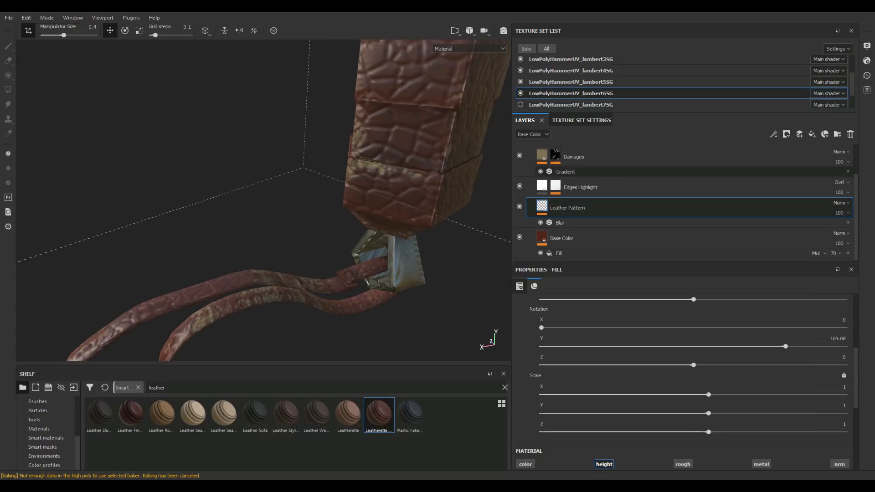
Step: Make the lambert7SG rivets visible, search the smart materials for steel, and apply Steel Stained to that texture set
left_click(521, 105)
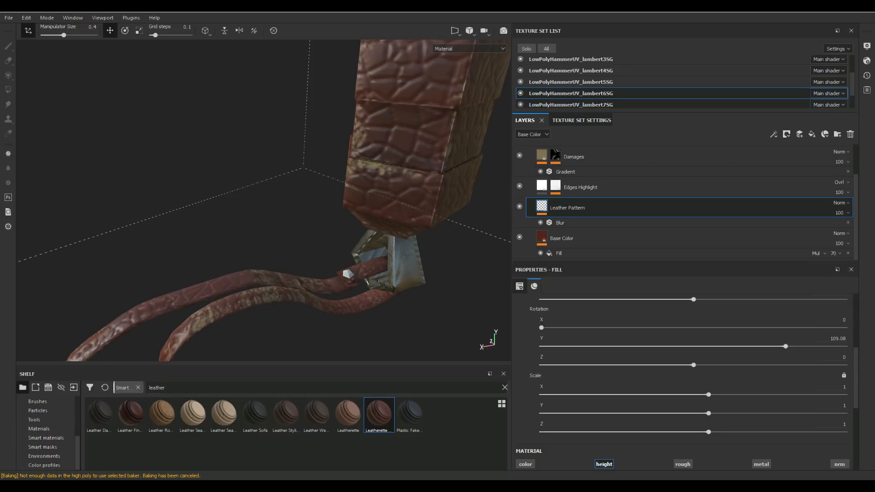
left_click_drag(166, 388, 105, 388)
type("steel")
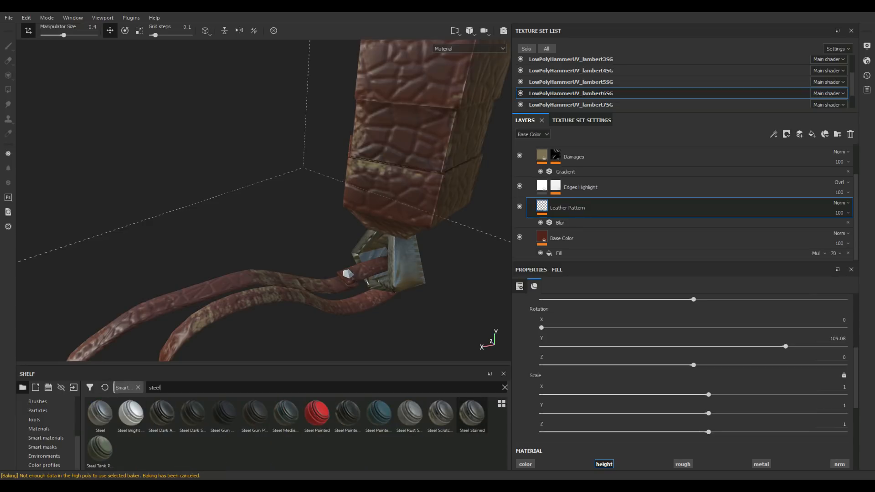
left_click(472, 416)
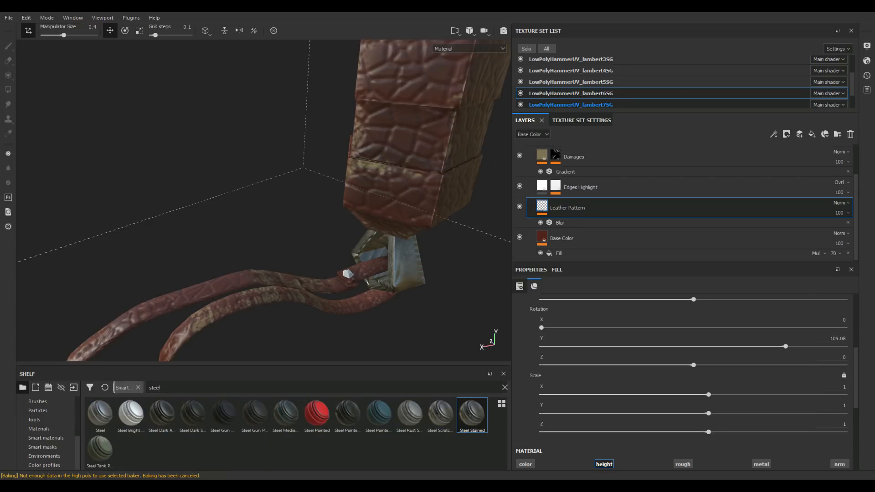
left_click(571, 105)
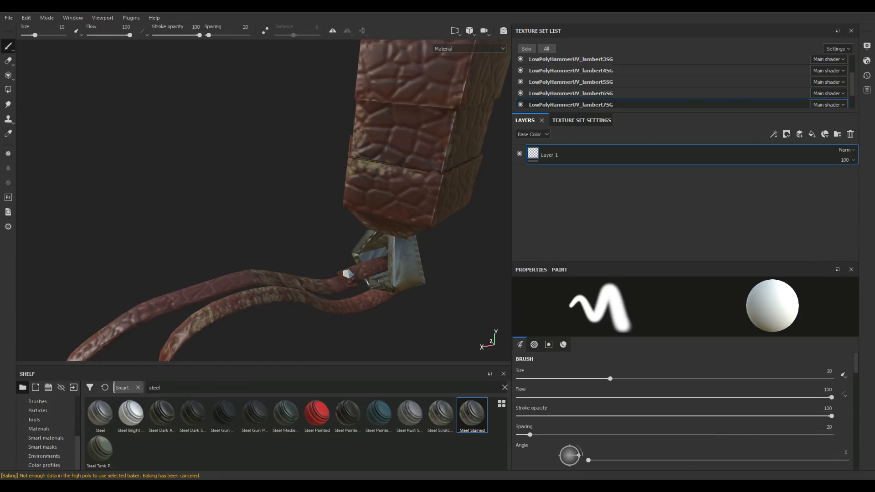
left_click_drag(473, 416, 588, 196)
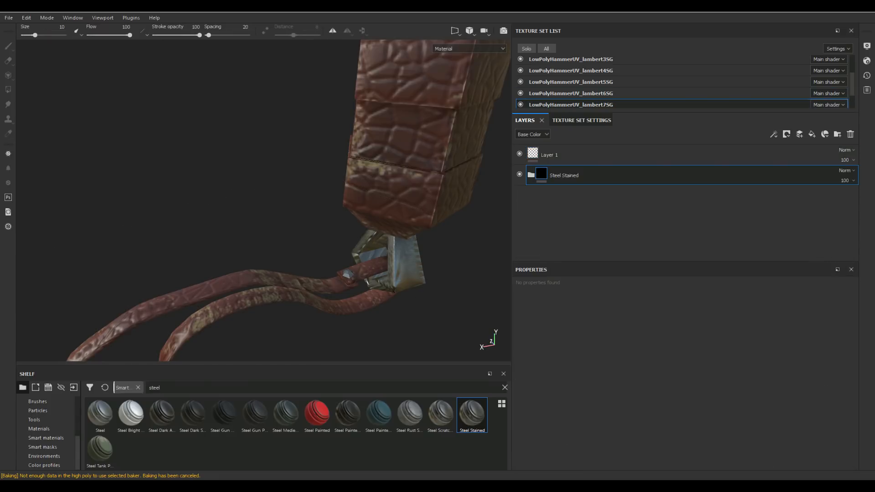
Step: Make the lambert8SG hammer head visible and apply the Steel Rust Surface smart material to its texture set
scroll(231, 296, "down", 5)
scroll(259, 197, "down", 5)
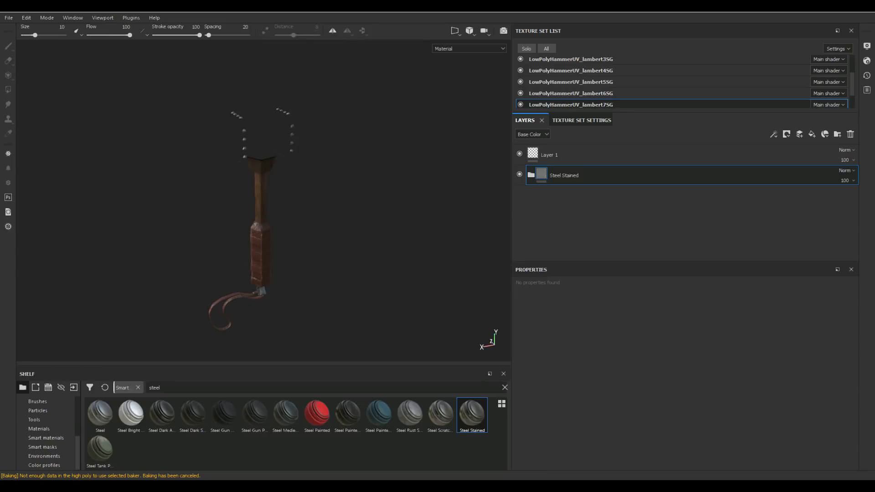
scroll(683, 82, "down", 2)
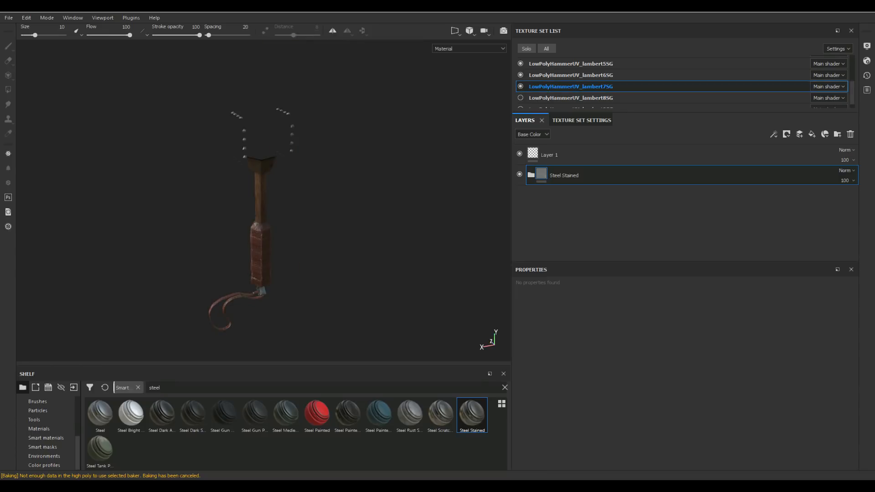
left_click(521, 91)
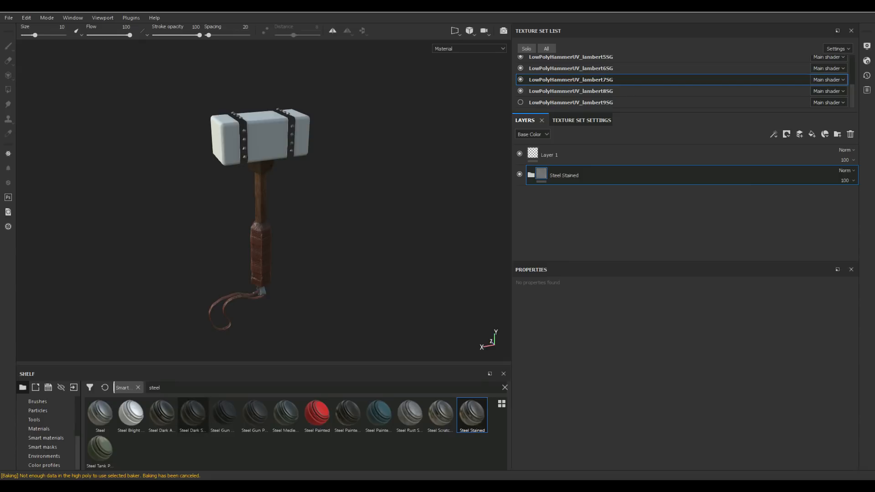
mouse_move(193, 413)
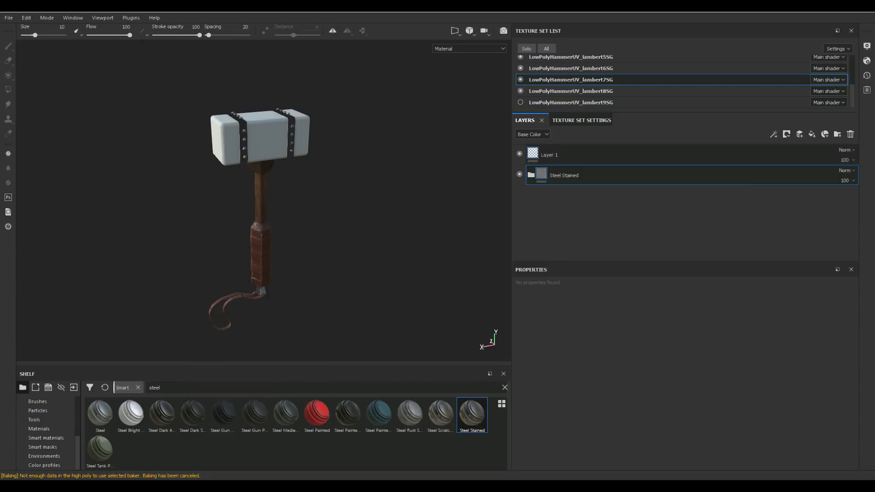
left_click(570, 91)
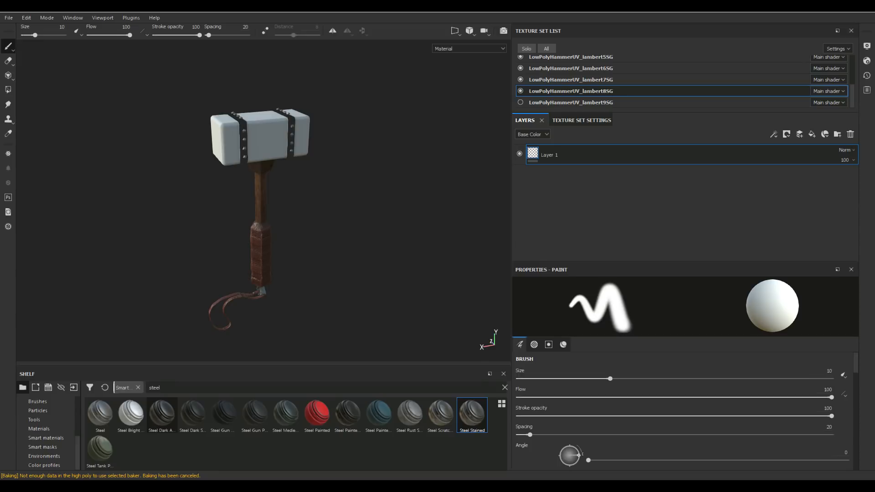
mouse_move(162, 413)
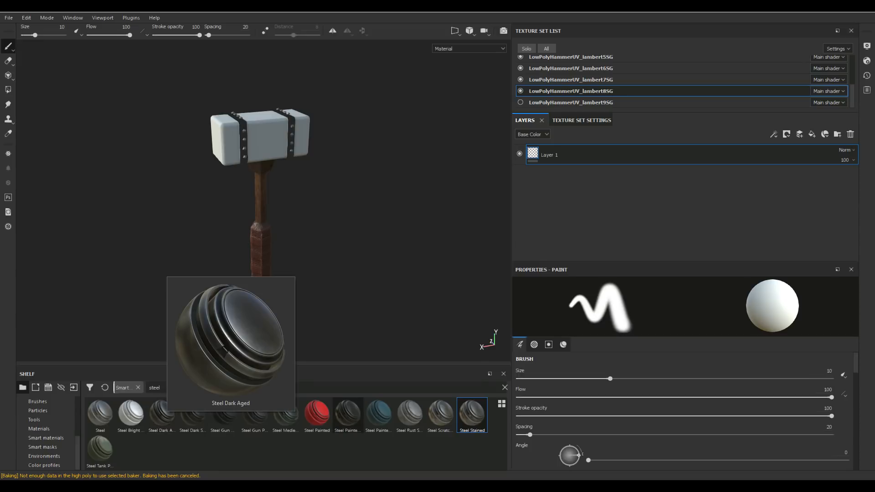
mouse_move(408, 413)
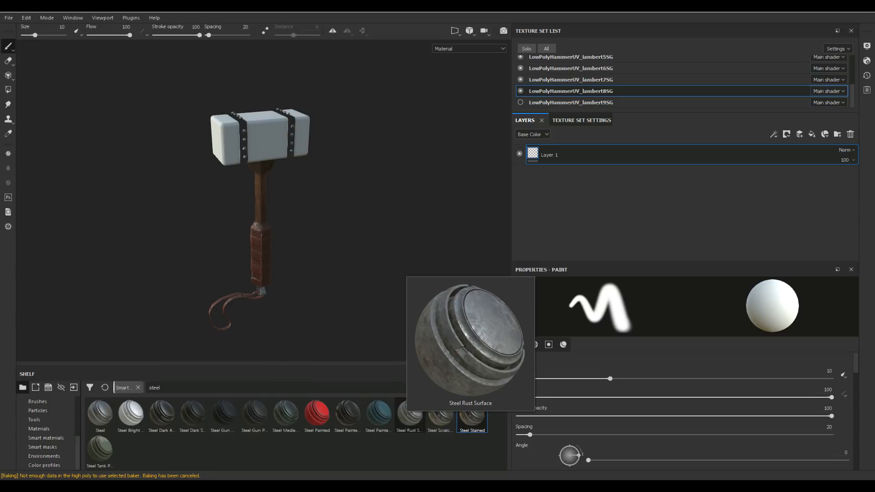
mouse_move(440, 416)
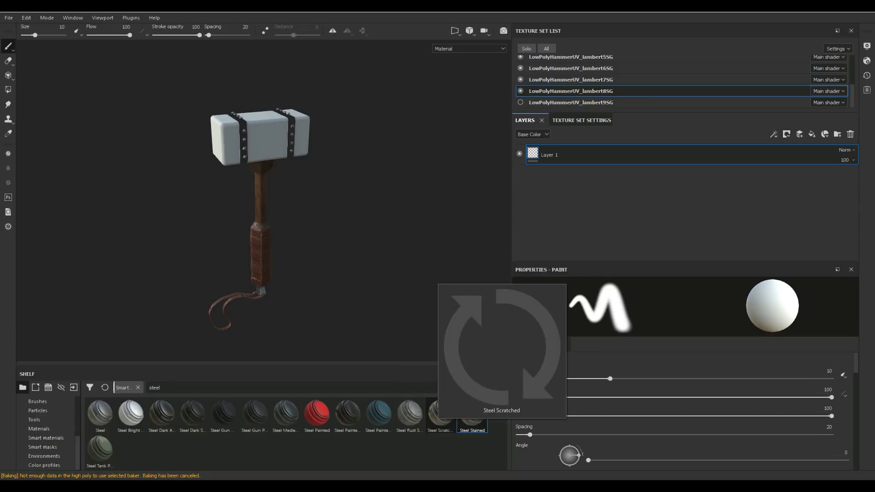
mouse_move(471, 415)
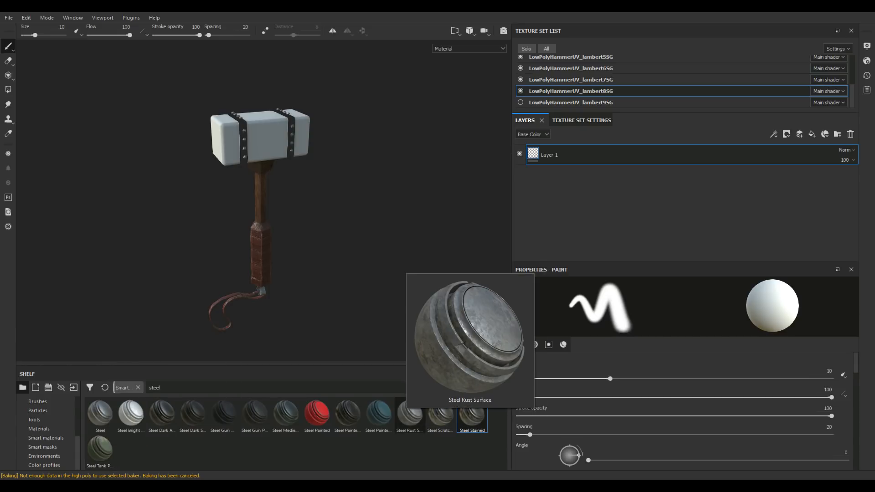
left_click(409, 413)
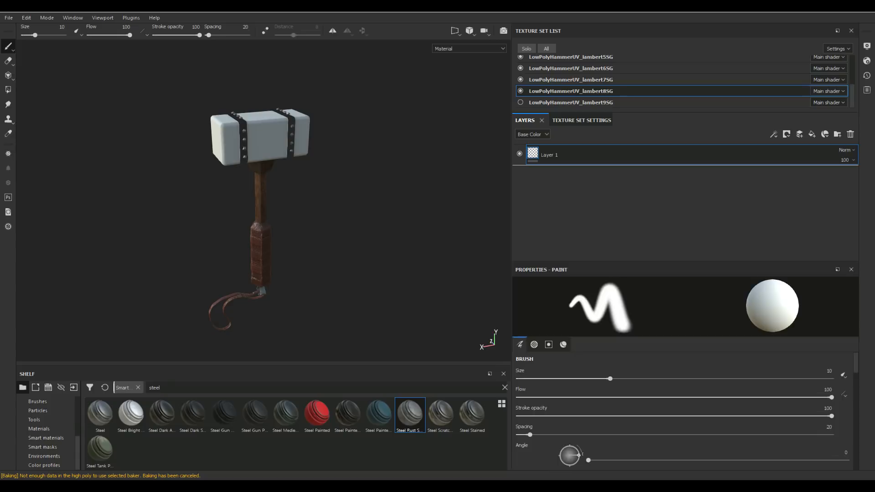
left_click_drag(409, 413, 638, 192)
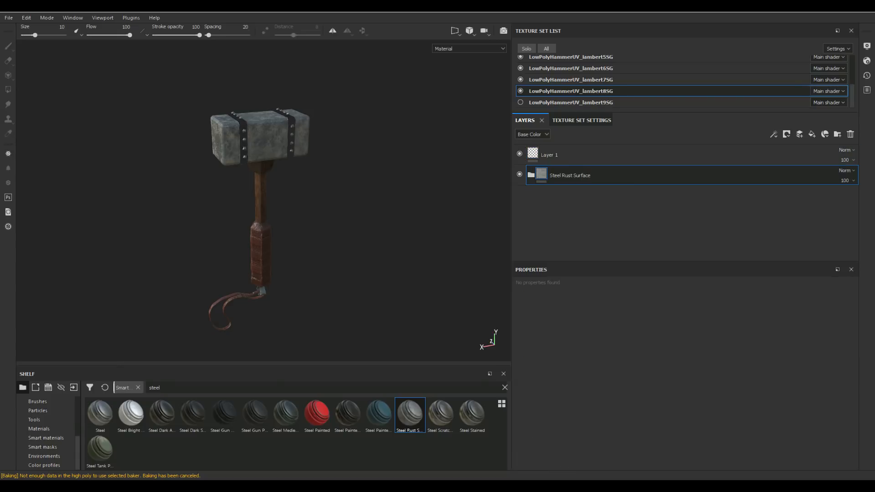
Step: Expand the Steel Rust Surface folder and set the Base metal layer's base color to near-black, RGB 0.016, 0.013, 0.013
scroll(234, 296, "up", 4)
middle_click_drag(269, 137, 280, 123, "alt")
scroll(272, 297, "up", 3)
scroll(274, 200, "down", 5)
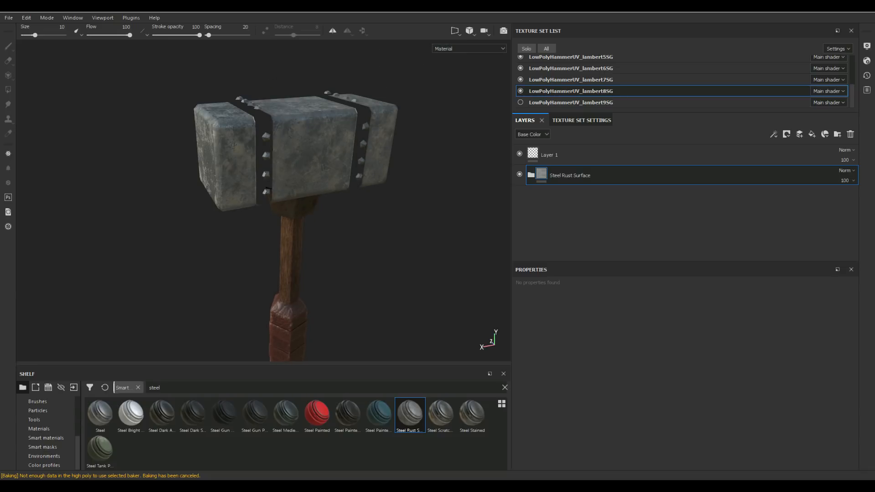
scroll(264, 216, "up", 2)
middle_click_drag(264, 215, 269, 185, "alt")
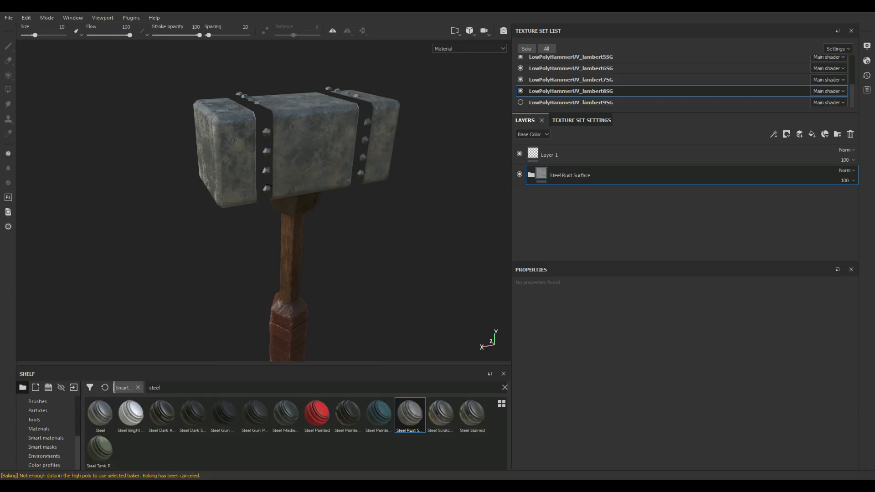
left_click(531, 175)
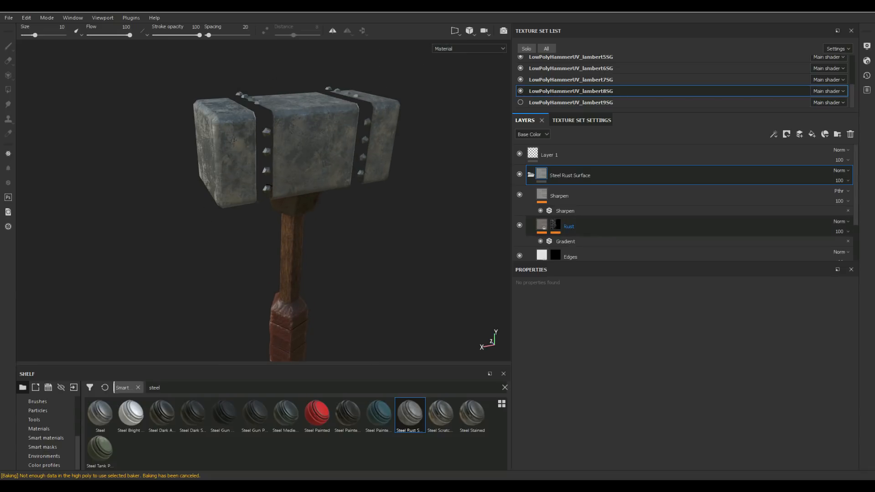
scroll(569, 226, "down", 3)
left_click(542, 247)
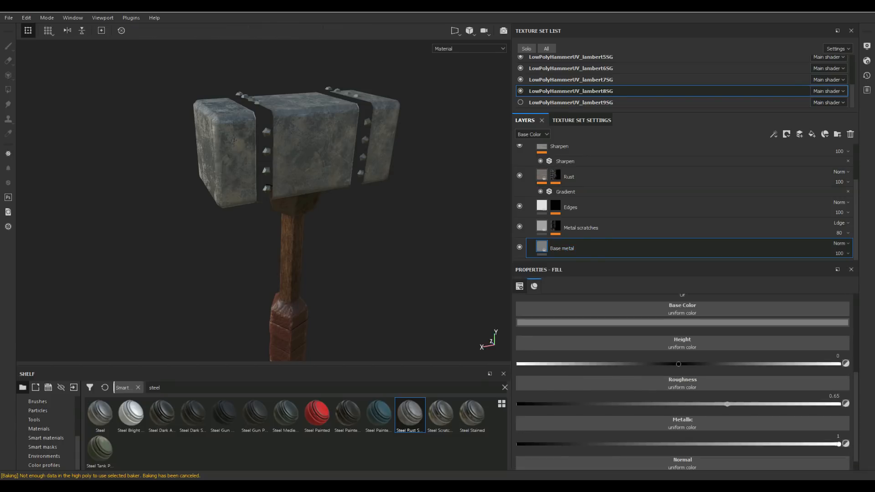
left_click(677, 323)
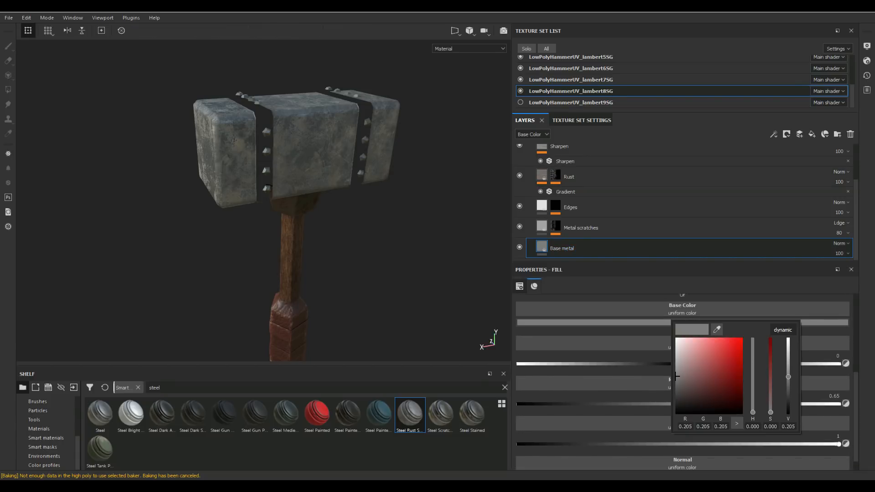
mouse_move(676, 377)
left_mouse_down()
mouse_move(694, 383)
mouse_move(680, 404)
left_mouse_up()
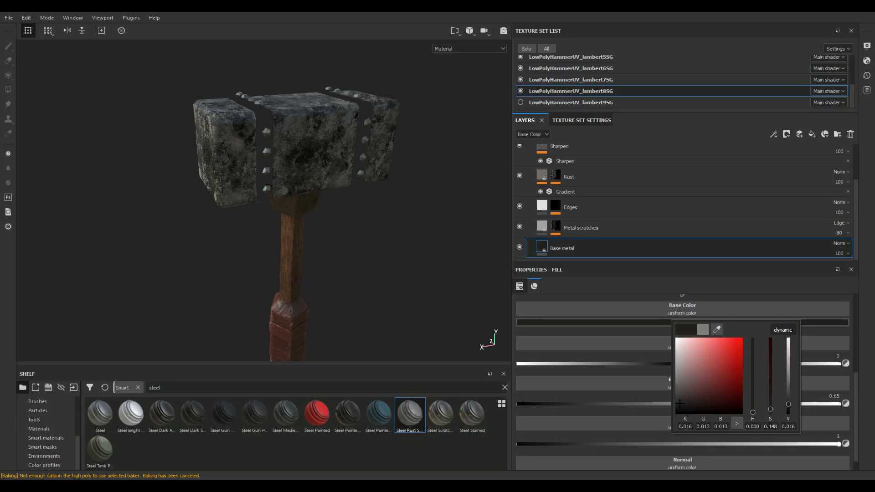
Step: Make the lambert9SG head straps visible, search the smart materials for "leath", and apply Leatherette Damaged to that texture set
left_click(521, 102)
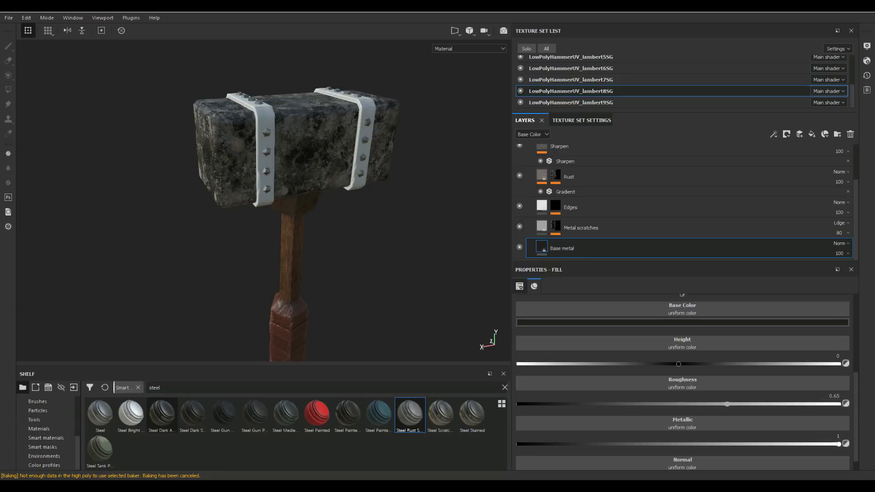
double_click(155, 388)
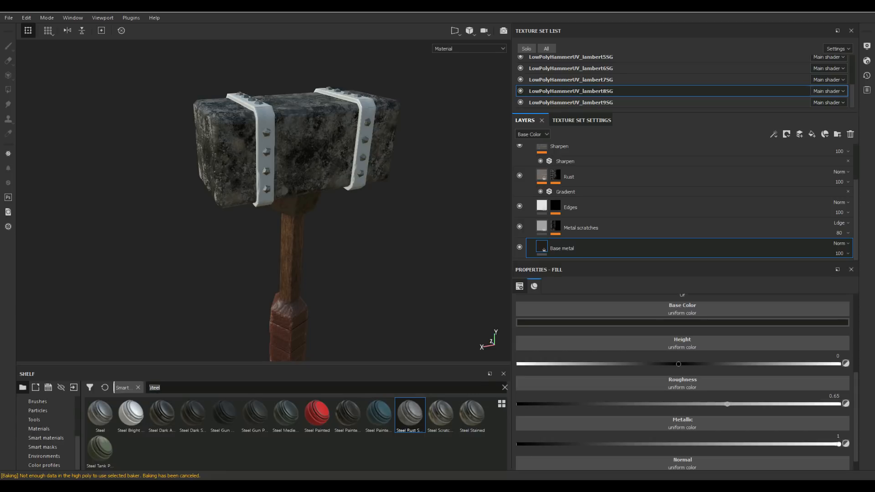
type("leath")
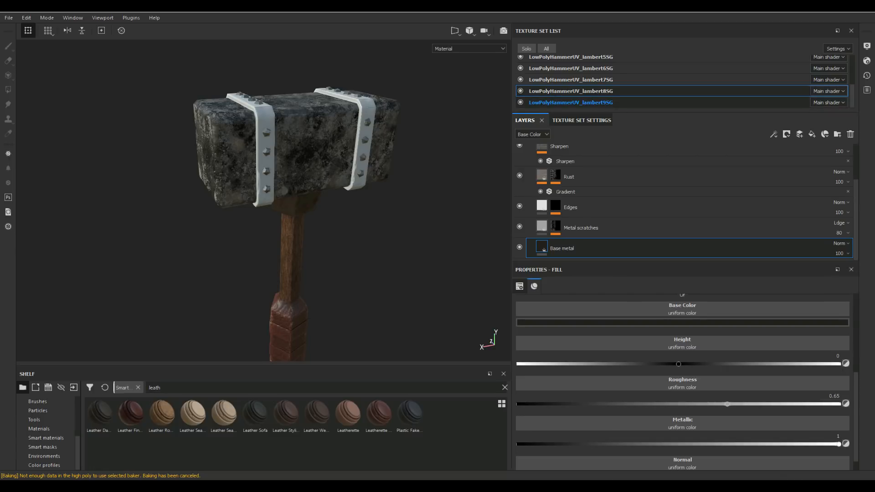
left_click(569, 103)
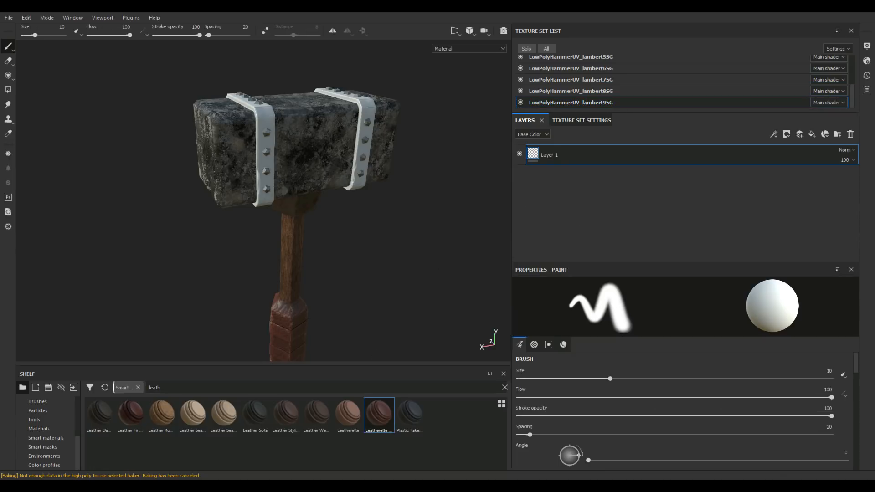
left_click_drag(379, 414, 593, 164)
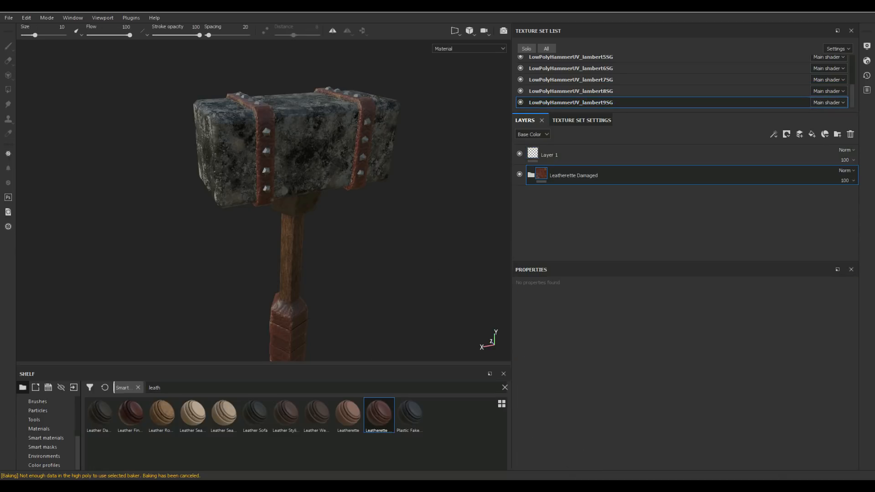
Step: Examine the hammer head, its leather straps and the handle at close range for the look of the applied materials
scroll(291, 228, "up", 2)
middle_click_drag(292, 255, 294, 159, "alt")
scroll(294, 160, "down", 3)
scroll(288, 228, "up", 2)
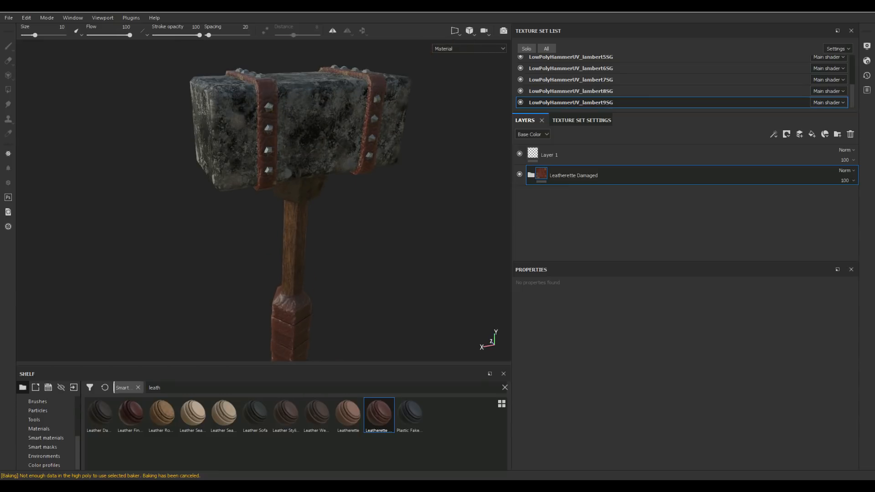
scroll(292, 200, "down", 3)
left_click_drag(292, 200, 282, 182, "alt")
scroll(288, 228, "up", 3)
mouse_move(288, 256)
middle_mouse_down("alt")
mouse_move(290, 178)
mouse_move(285, 251)
middle_mouse_up("alt")
Step: Frame the whole hammer in the viewport and switch to Iray rendering mode
scroll(290, 178, "down", 3)
scroll(285, 205, "down", 2)
middle_click_drag(286, 183, 299, 144, "alt")
left_click_drag(298, 144, 319, 145, "alt")
left_click(47, 17)
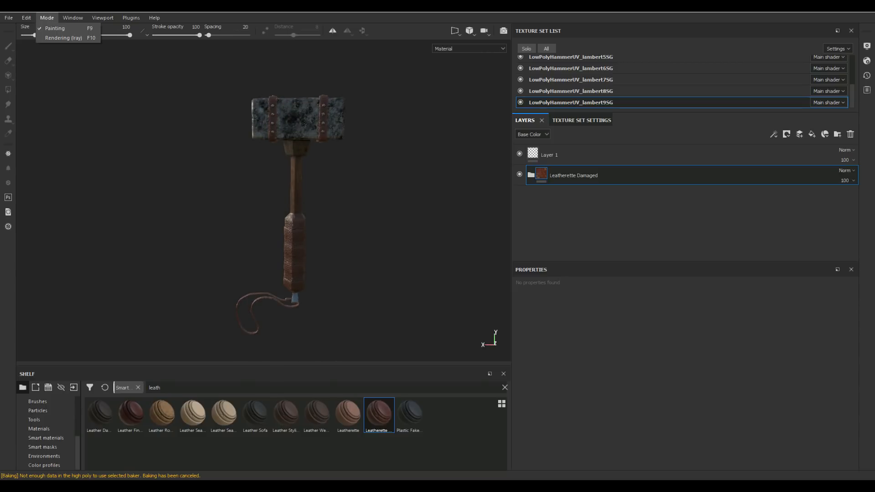
left_click(63, 38)
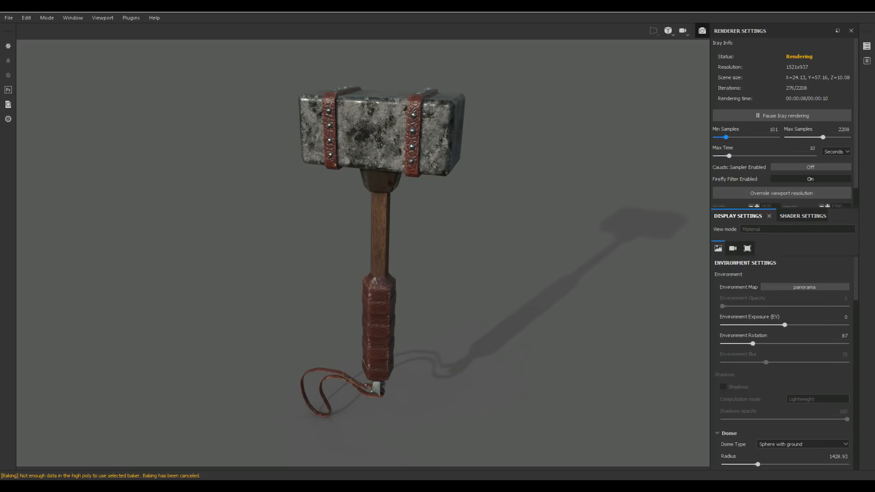
Step: Set the renderer's minimum samples to 235 and override the viewport resolution with 1920 x 1280
left_click_drag(726, 137, 730, 138)
scroll(811, 161, "down", 1)
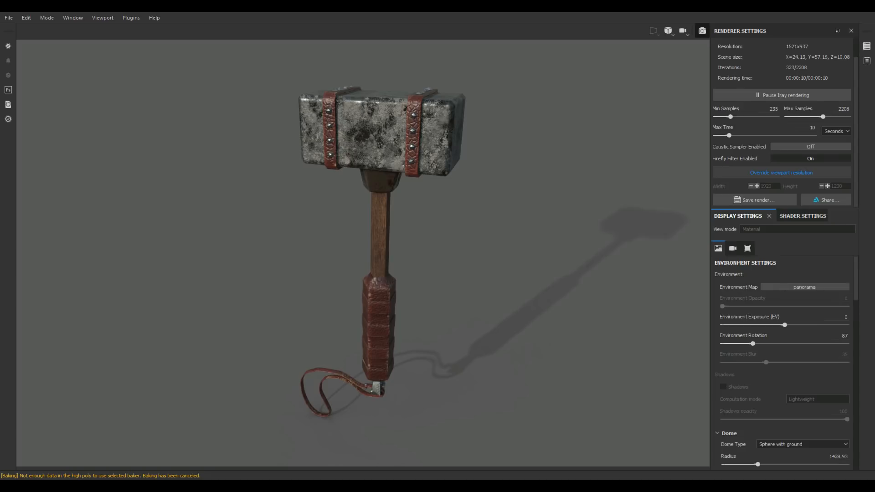
left_click(781, 173)
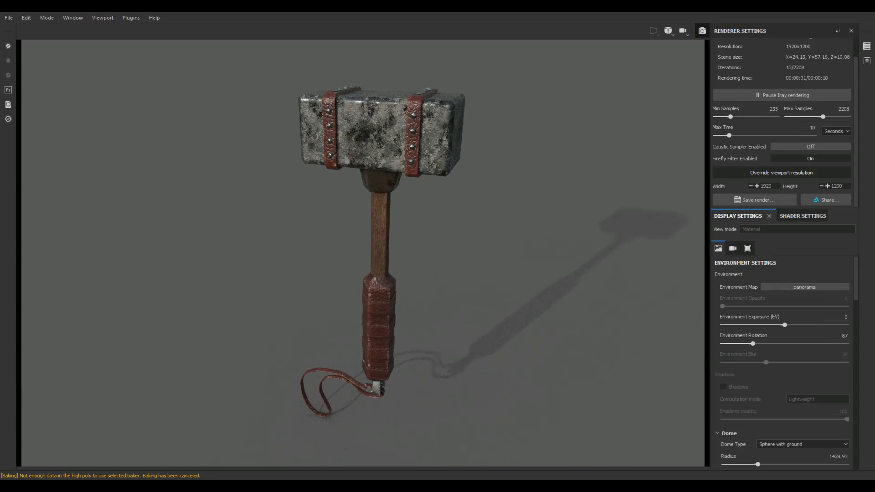
double_click(835, 186)
type("1280")
key("Return")
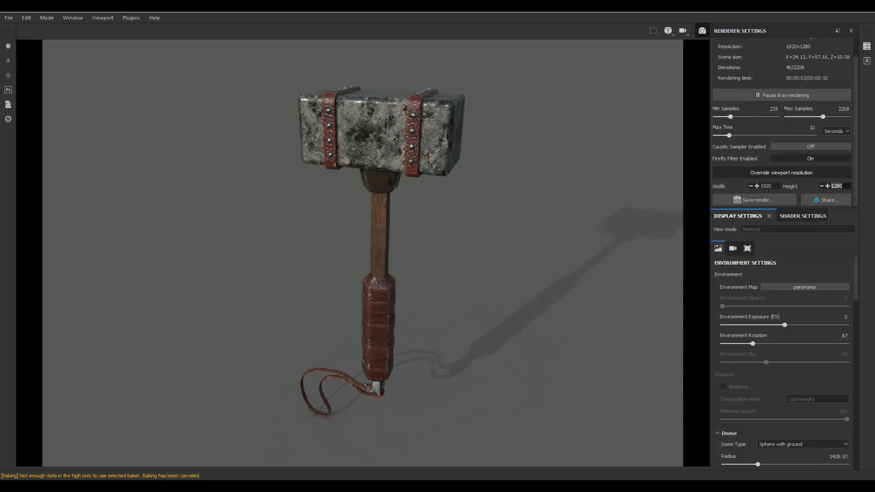
left_click(802, 216)
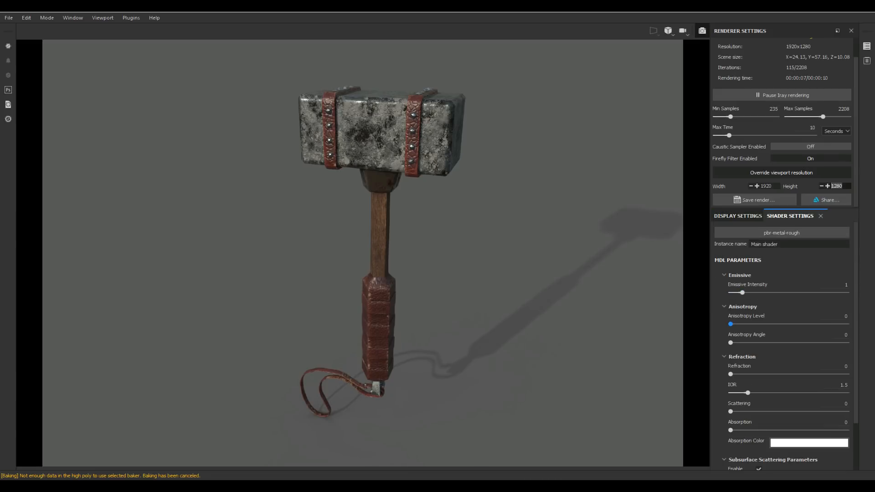
scroll(748, 336, "down", 1)
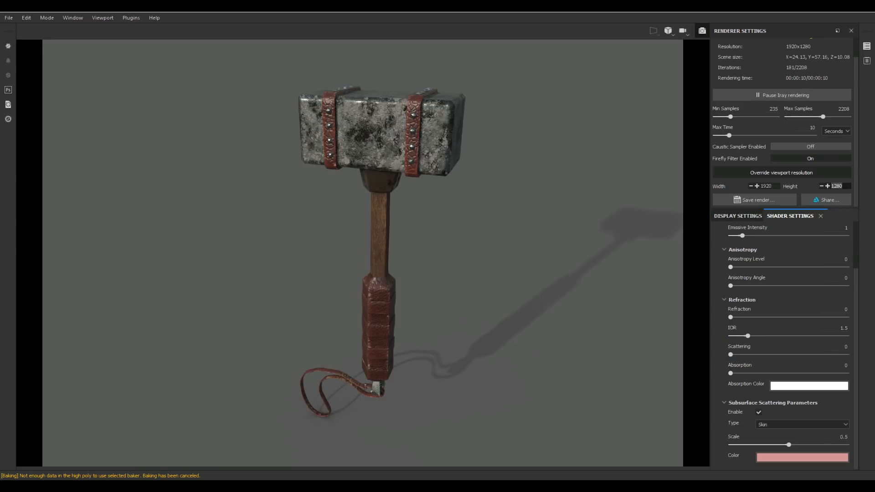
scroll(730, 355, "up", 1)
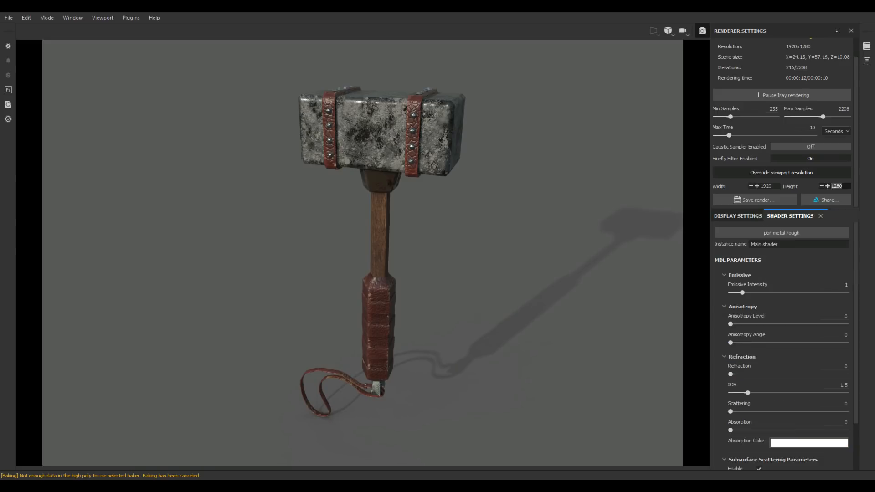
Step: Set the environment exposure to 0.96 EV and rotation to 101, and use mondarrain_3 as the environment map
left_click(738, 217)
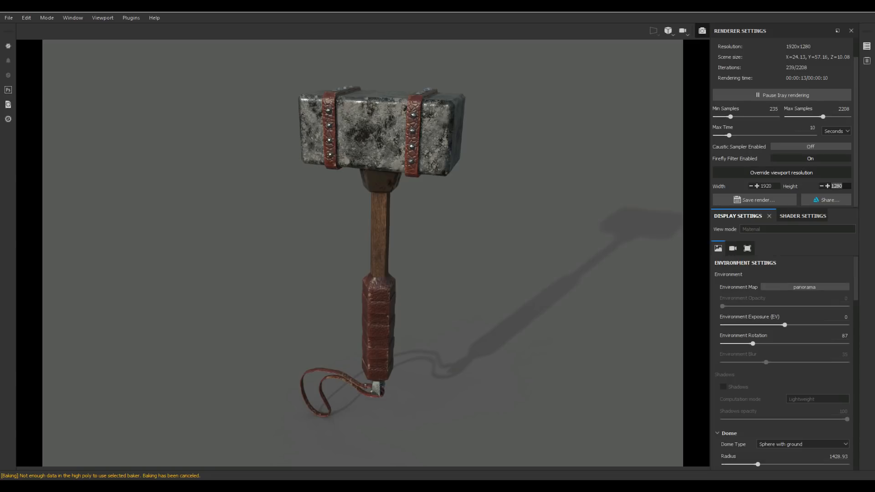
left_click_drag(766, 343, 791, 325)
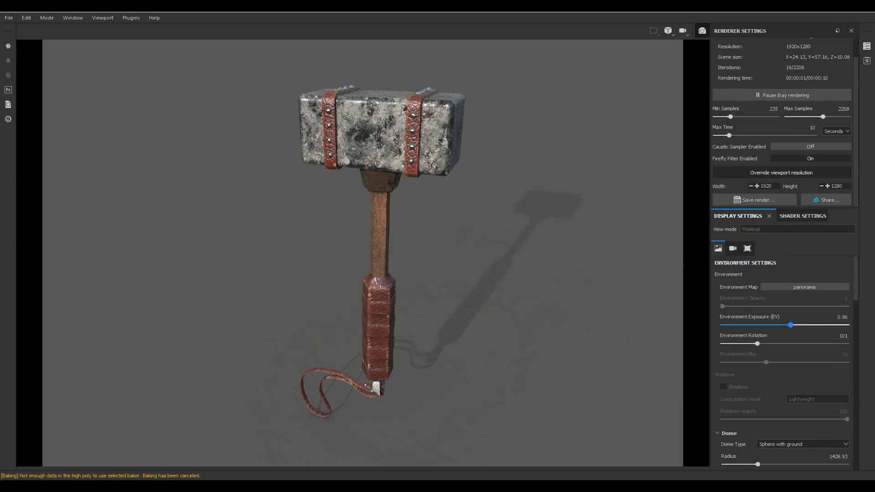
left_click(804, 287)
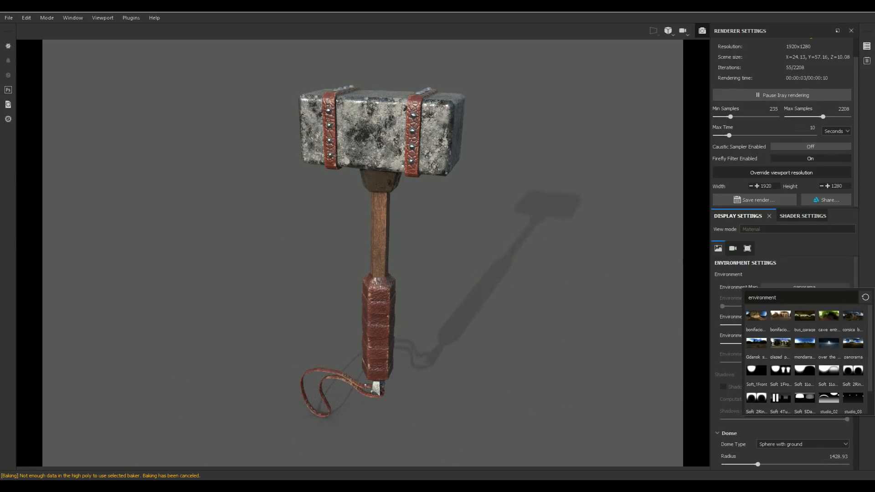
left_click(804, 343)
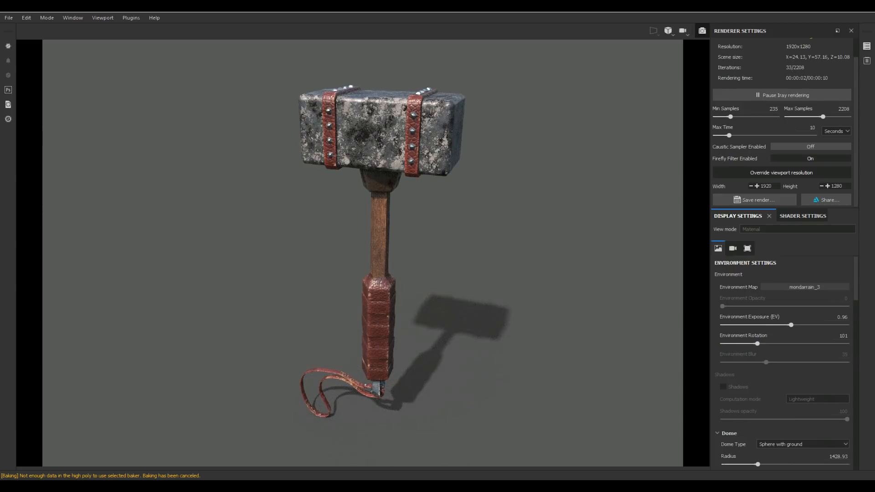
Step: Use cave_entry_in_the_forest as the environment map, keep the dome type Sphere with ground, and set the dome radius to 11737.27
left_click(805, 287)
left_click(827, 316)
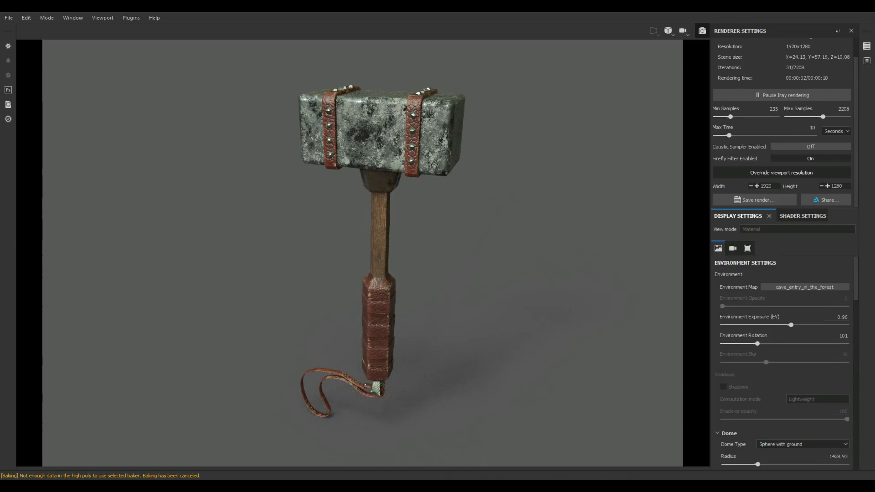
scroll(784, 364, "down", 3)
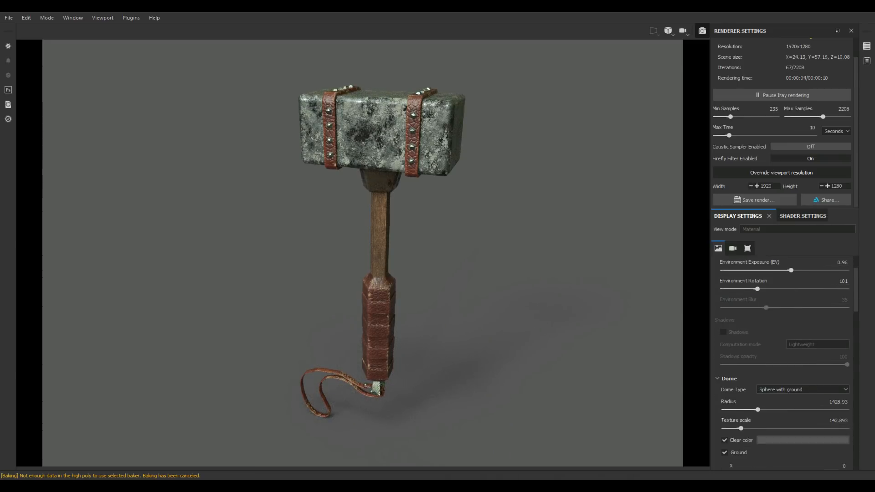
scroll(784, 365, "down", 4)
left_click(802, 316)
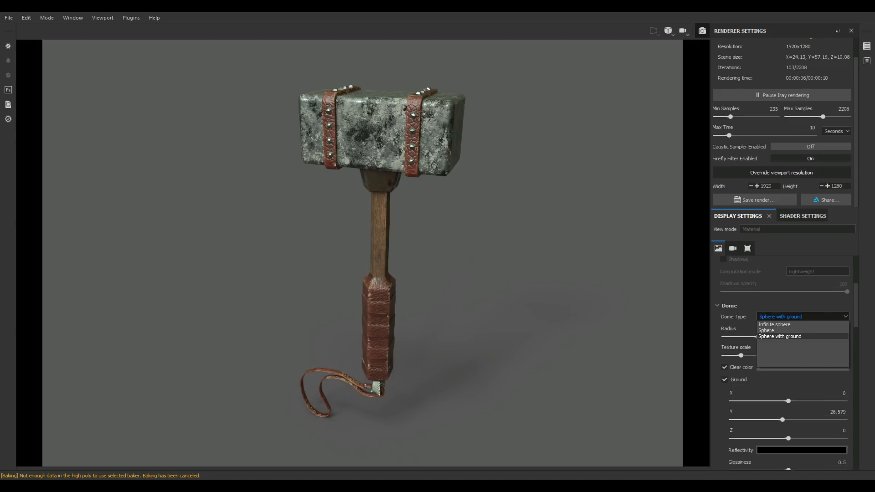
left_click(780, 337)
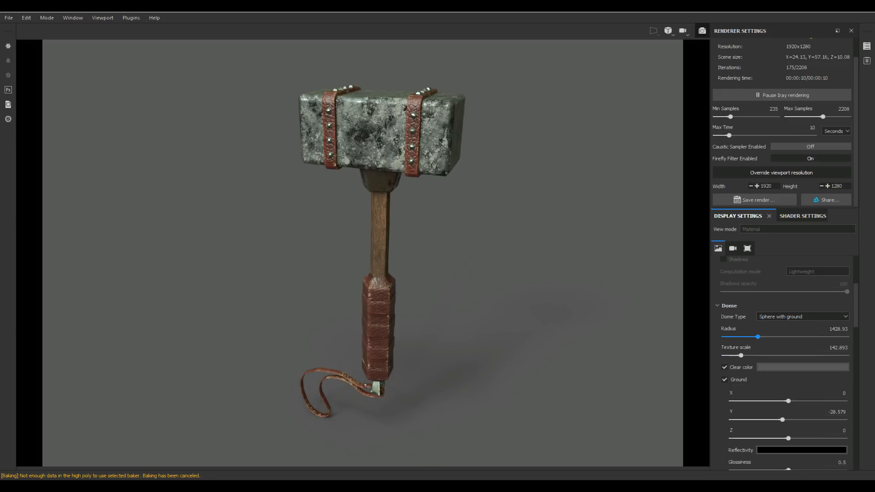
left_click_drag(758, 337, 812, 337)
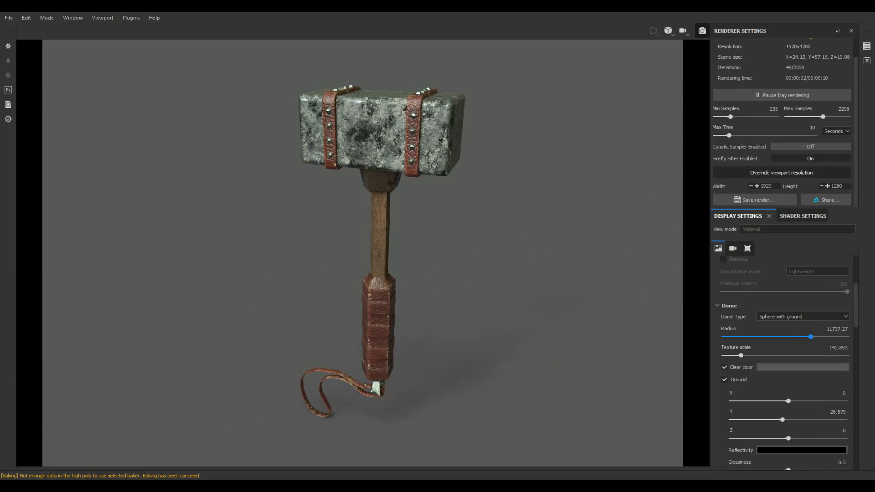
Step: Preview the hammer against the environment image by turning the dome's clear color off and back on
scroll(786, 363, "down", 3)
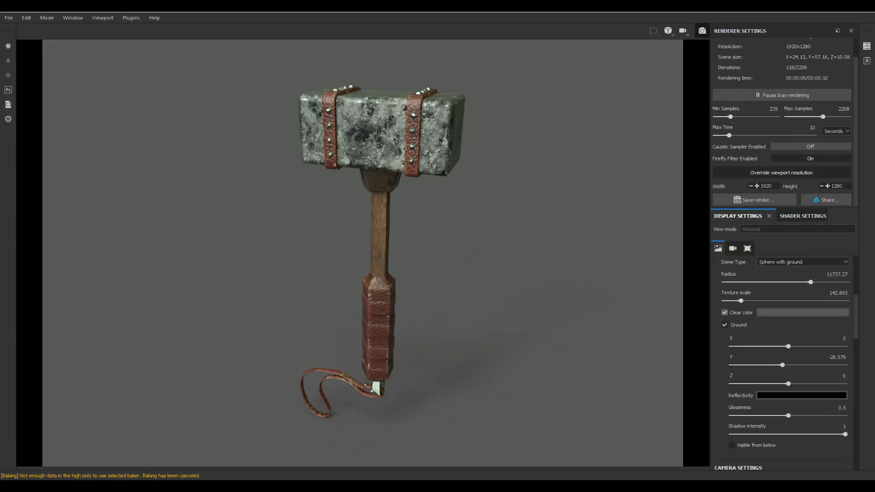
left_click(725, 313)
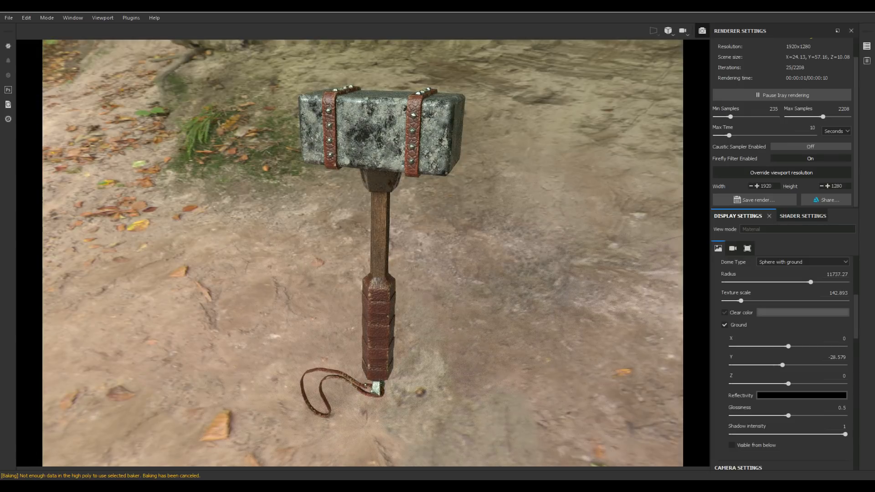
left_click(725, 313)
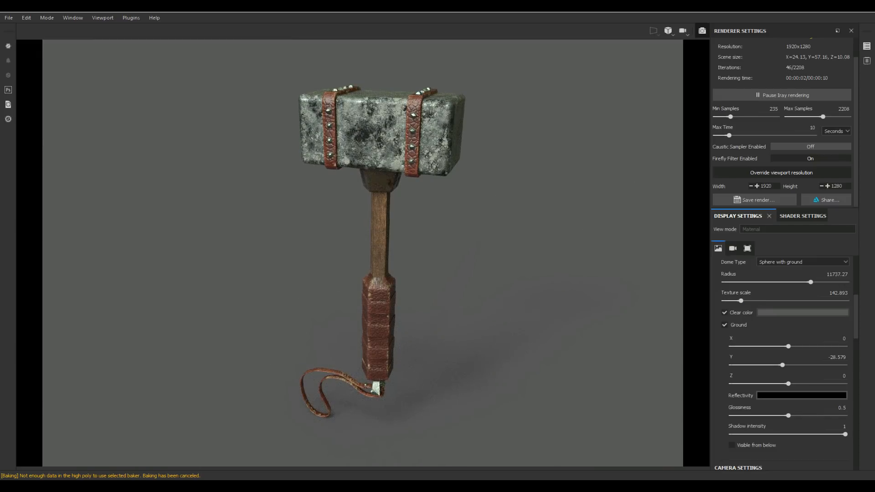
Step: Set the dome's clear color to pure black, RGB 0, 0, 0, as the render background
left_click(803, 313)
left_click_drag(787, 360, 751, 409)
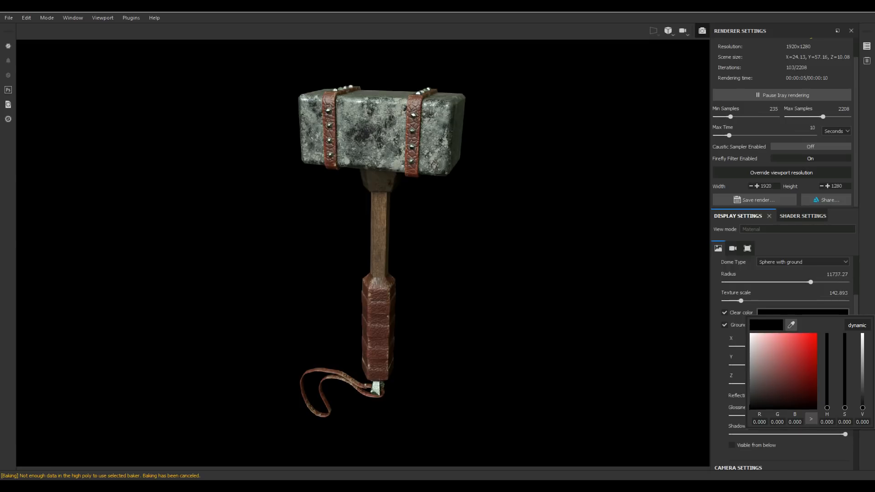
key("Escape")
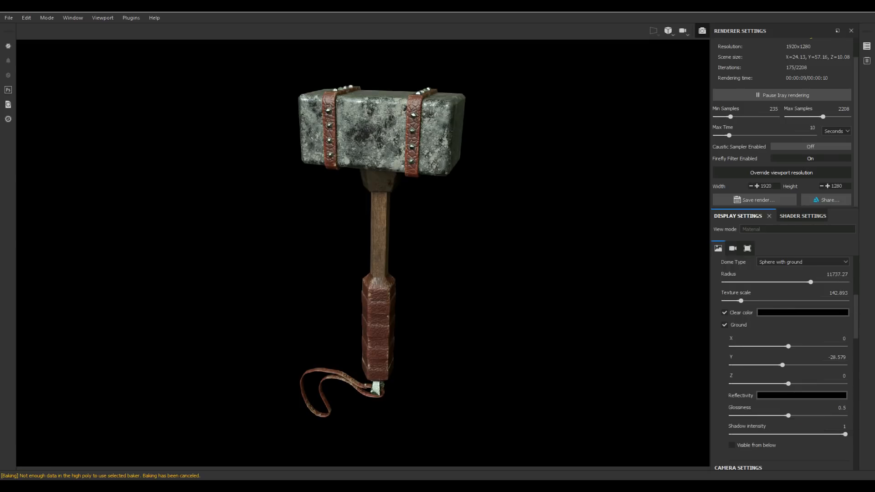
Step: Save the Iray render as a JPEG named WarhammerFinal in the War Hammer folder on the desktop
scroll(783, 123, "up", 1)
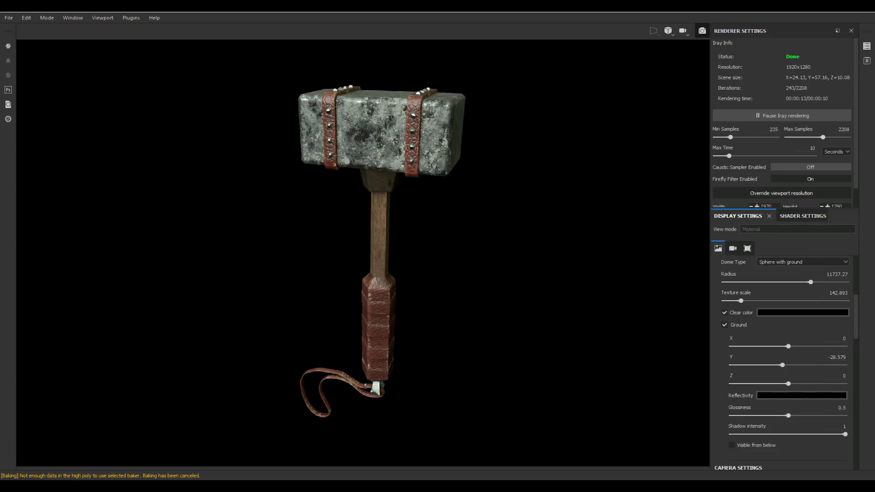
scroll(783, 123, "down", 1)
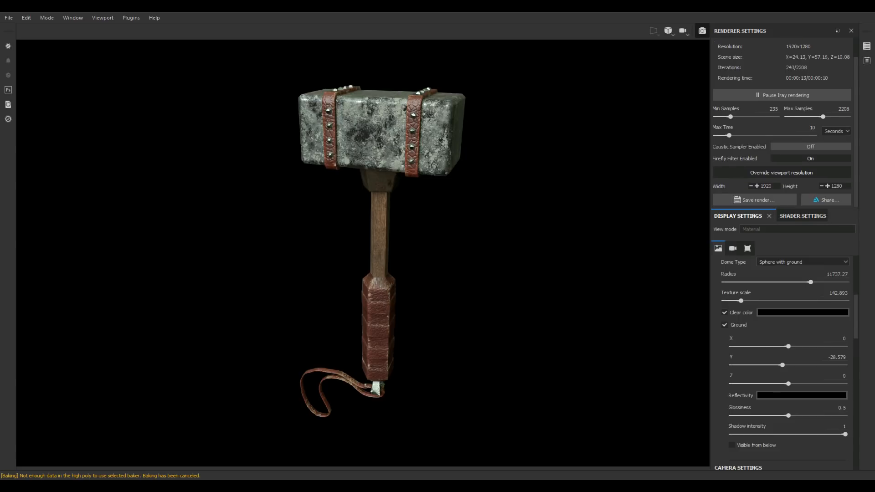
left_click(757, 199)
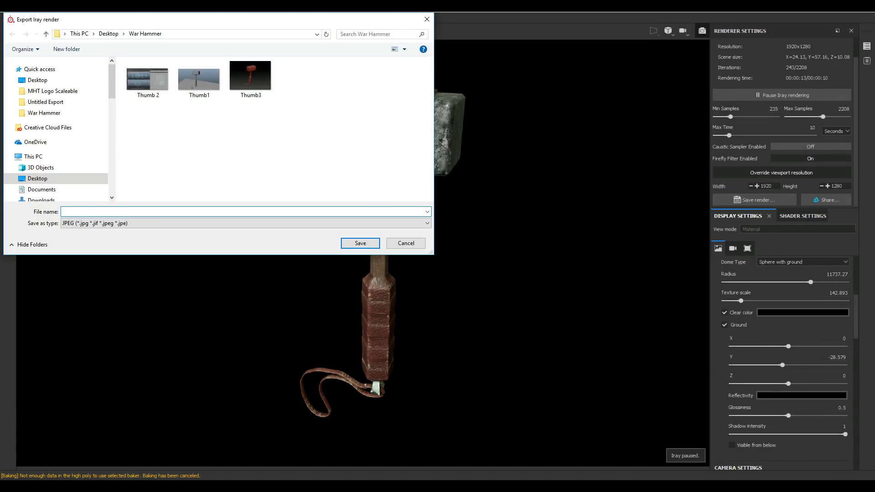
type("War")
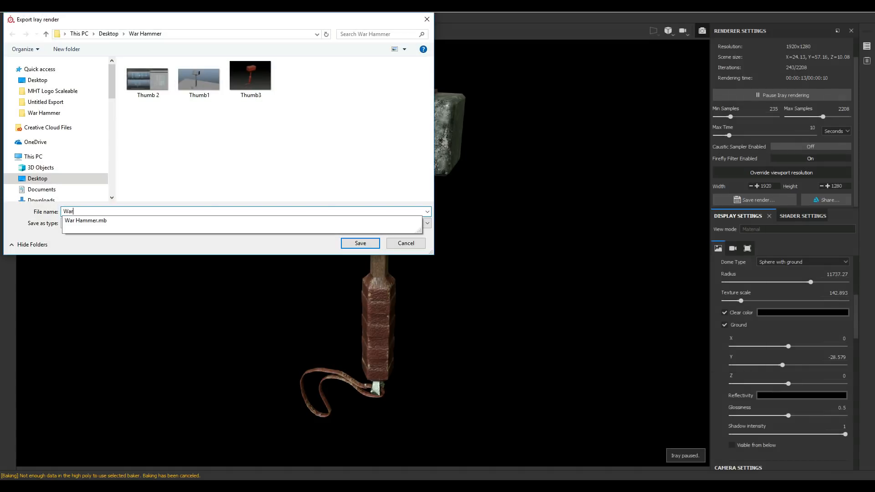
type("hammerFinal")
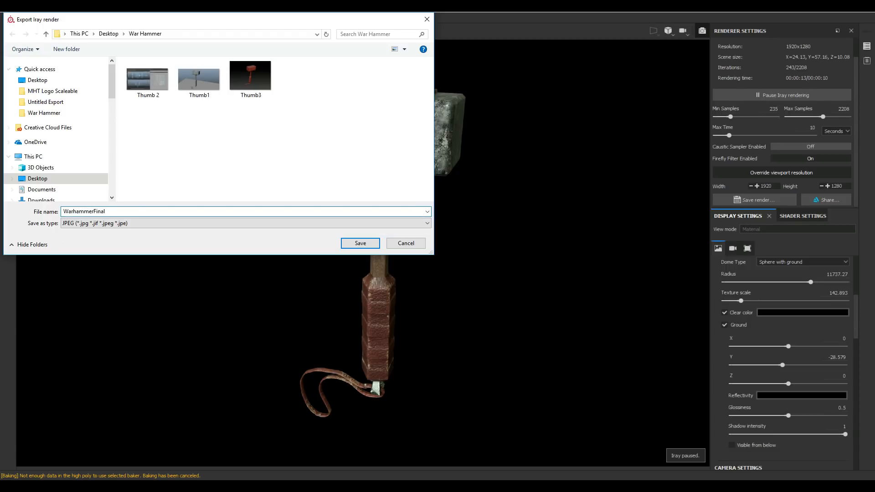
left_click(360, 243)
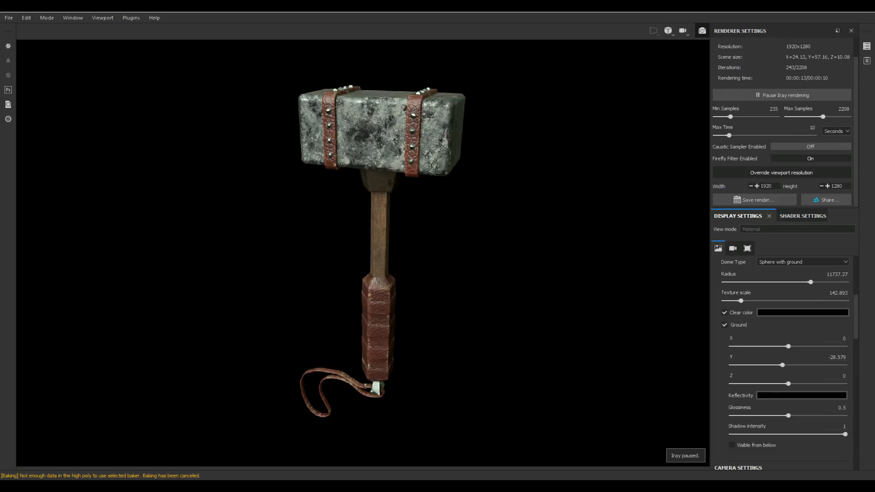